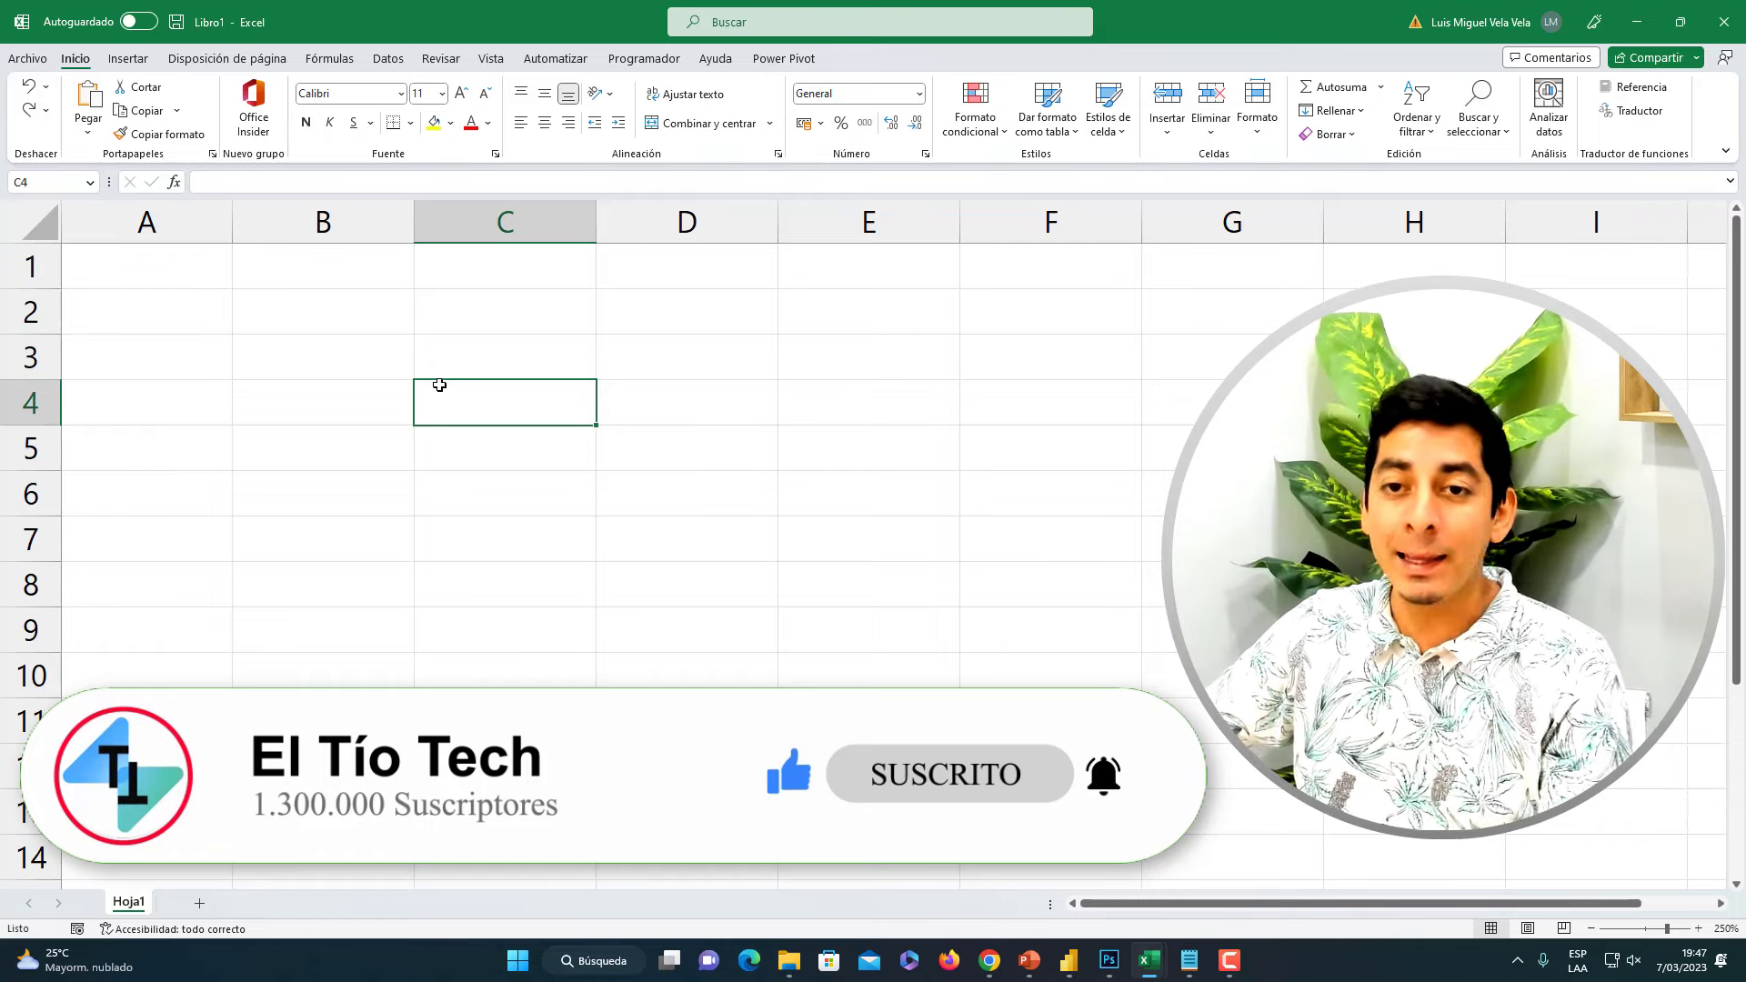
# Select cell B2, then draw a red check mark beside Ctrl on the Photoshop keyboard image
pyautogui.click(339, 309)
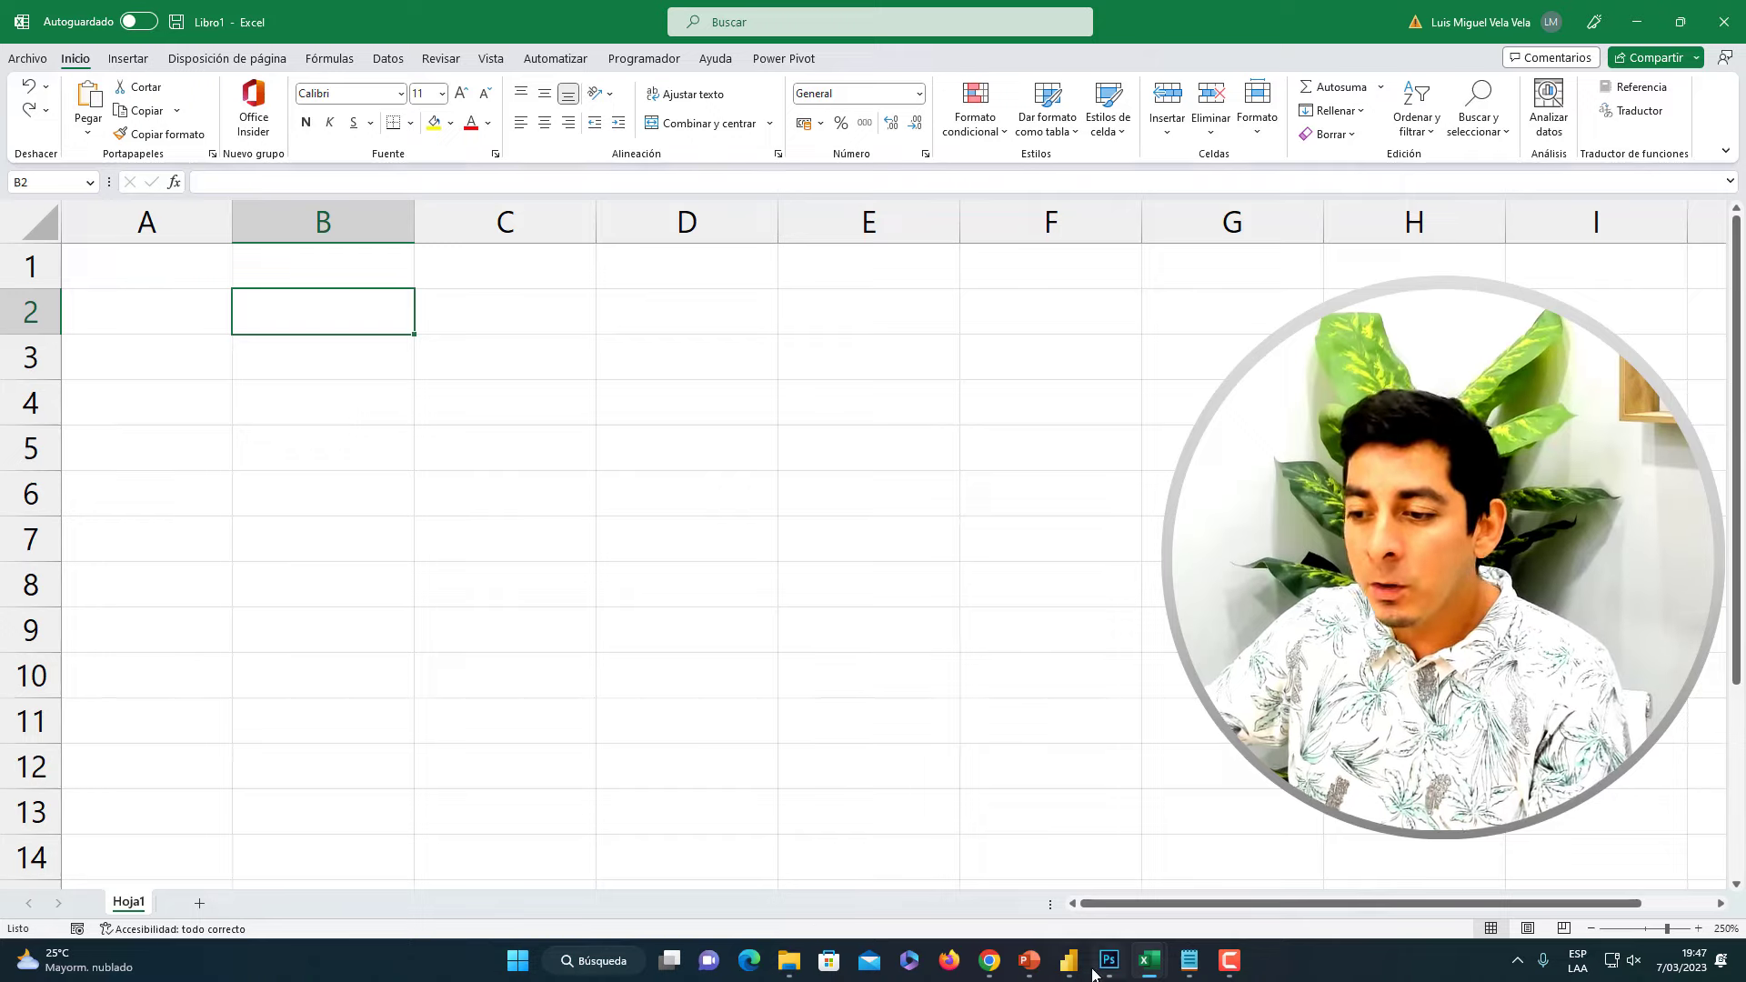
pyautogui.click(1098, 970)
pyautogui.moveTo(227, 653); pyautogui.dragTo(414, 499)
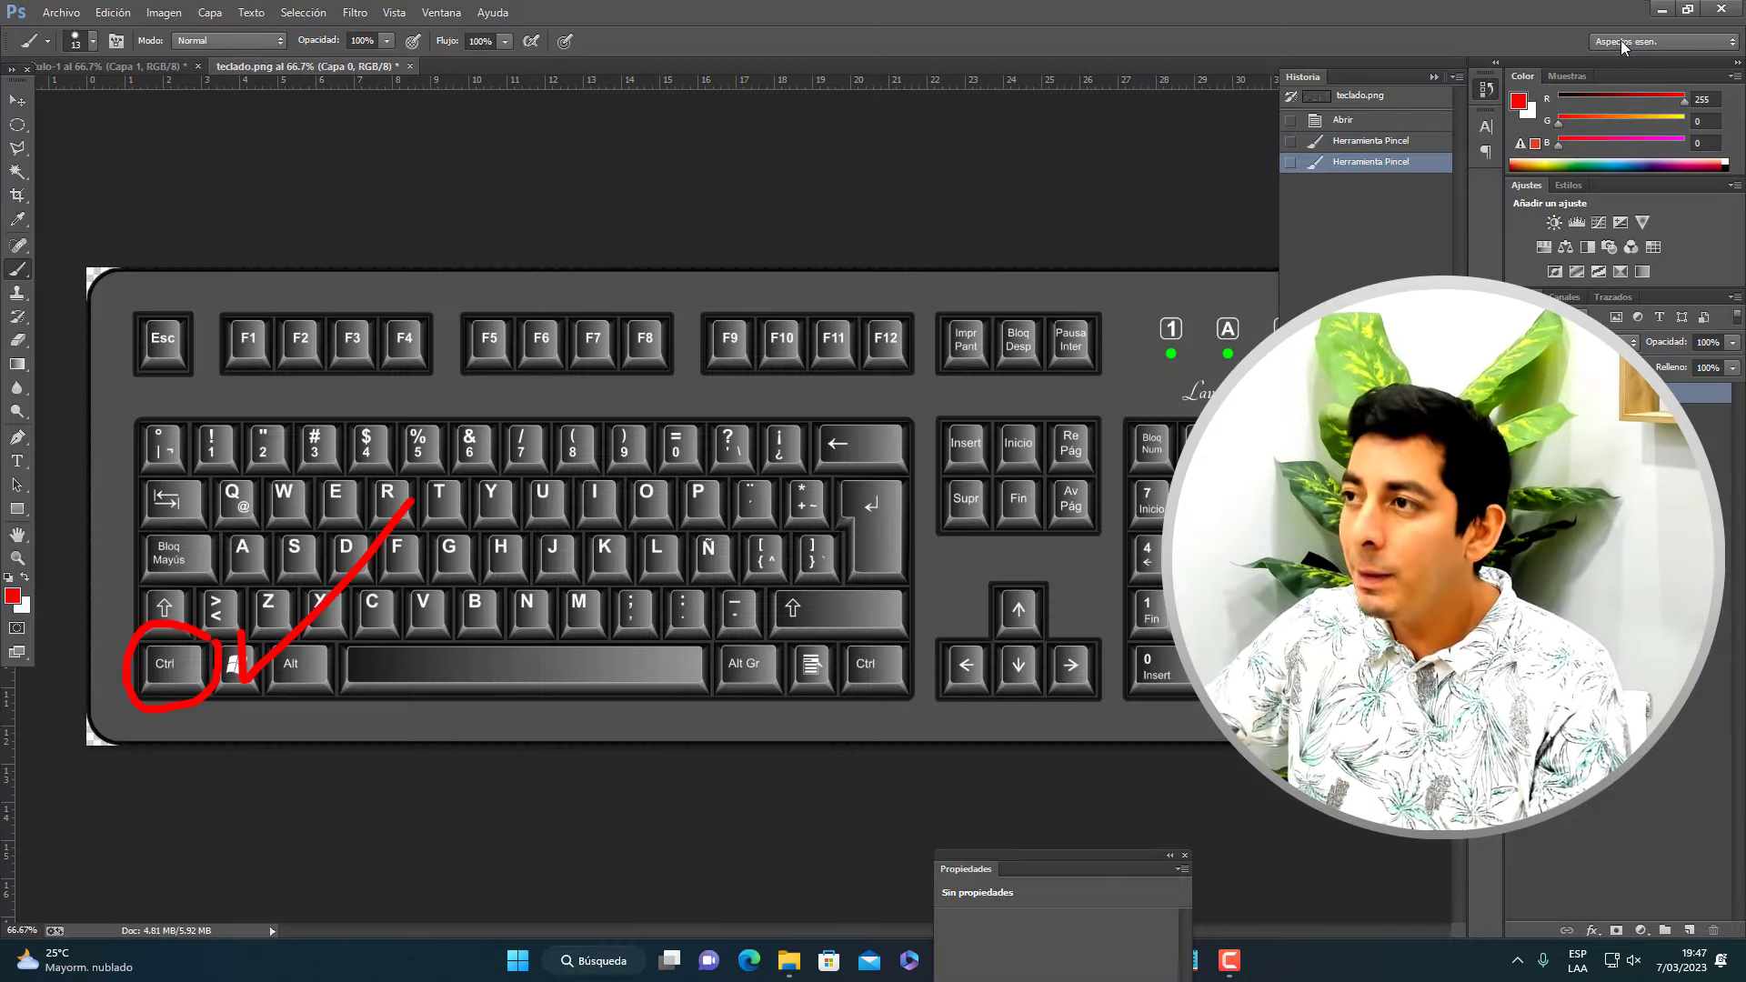
pyautogui.click(1655, 11)
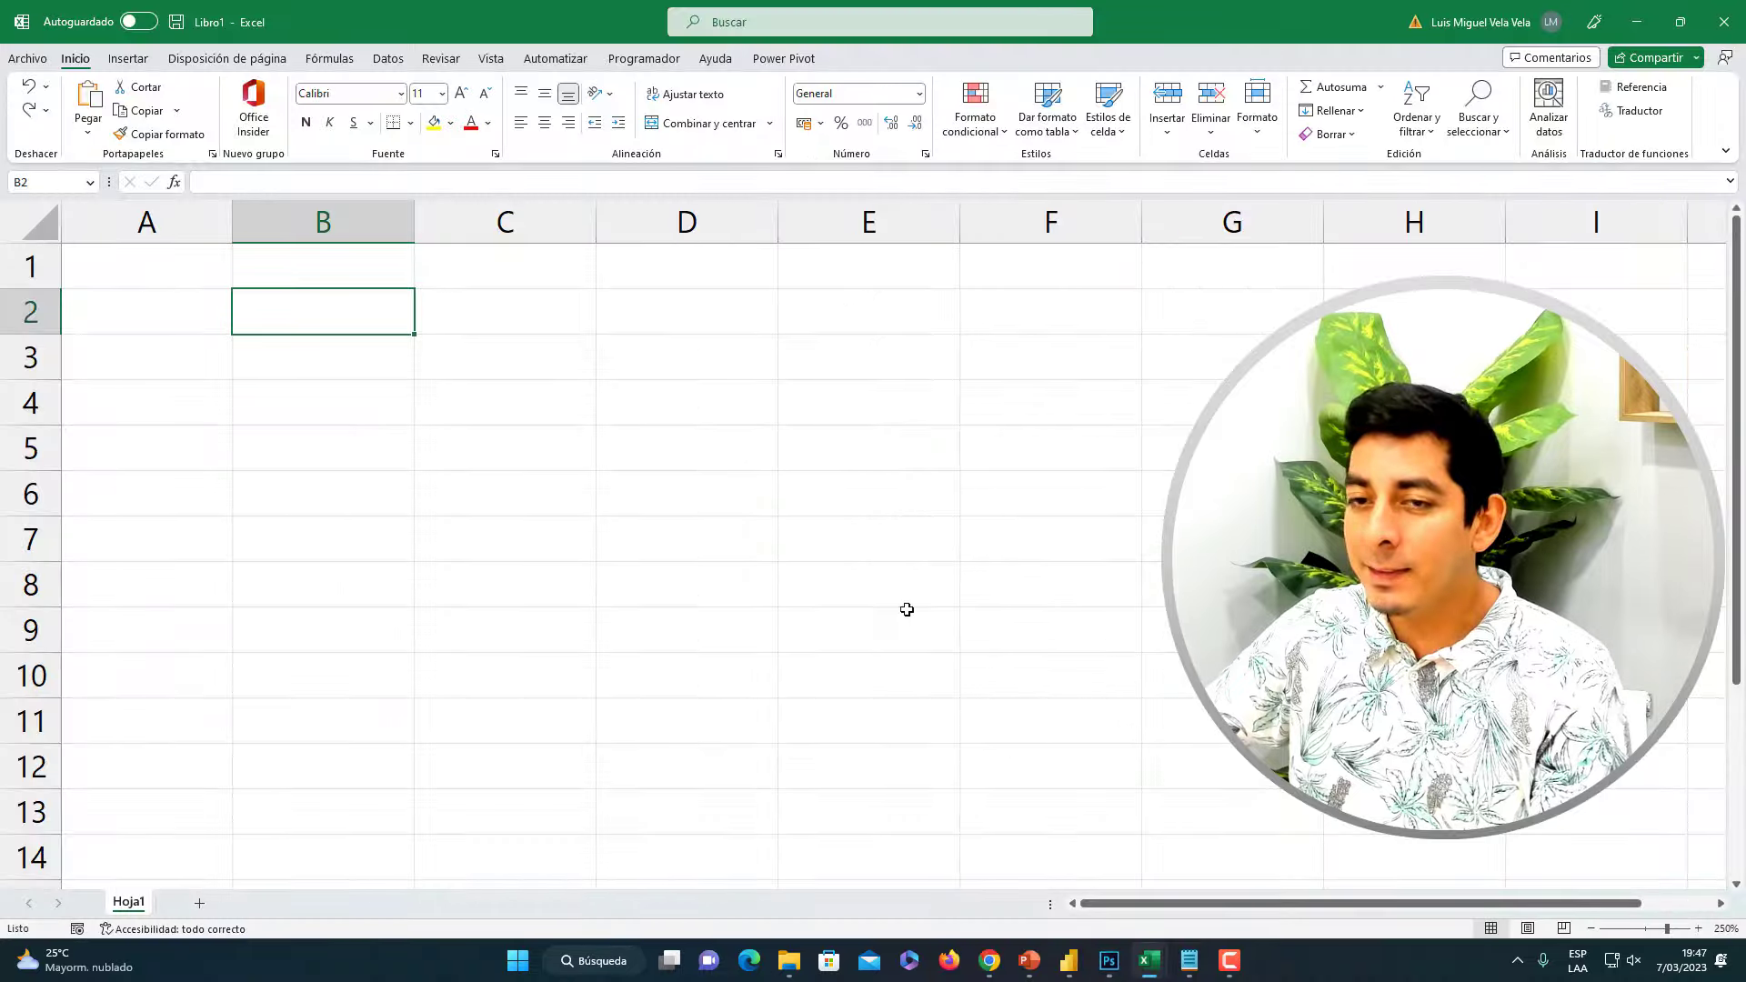
# Ctrl-add cells A4, C3, B5, A7, C8, E6, D3, D5 and F4 to the selection
pyautogui.keyDown('ctrl'); pyautogui.click(170, 401); pyautogui.keyUp('ctrl')
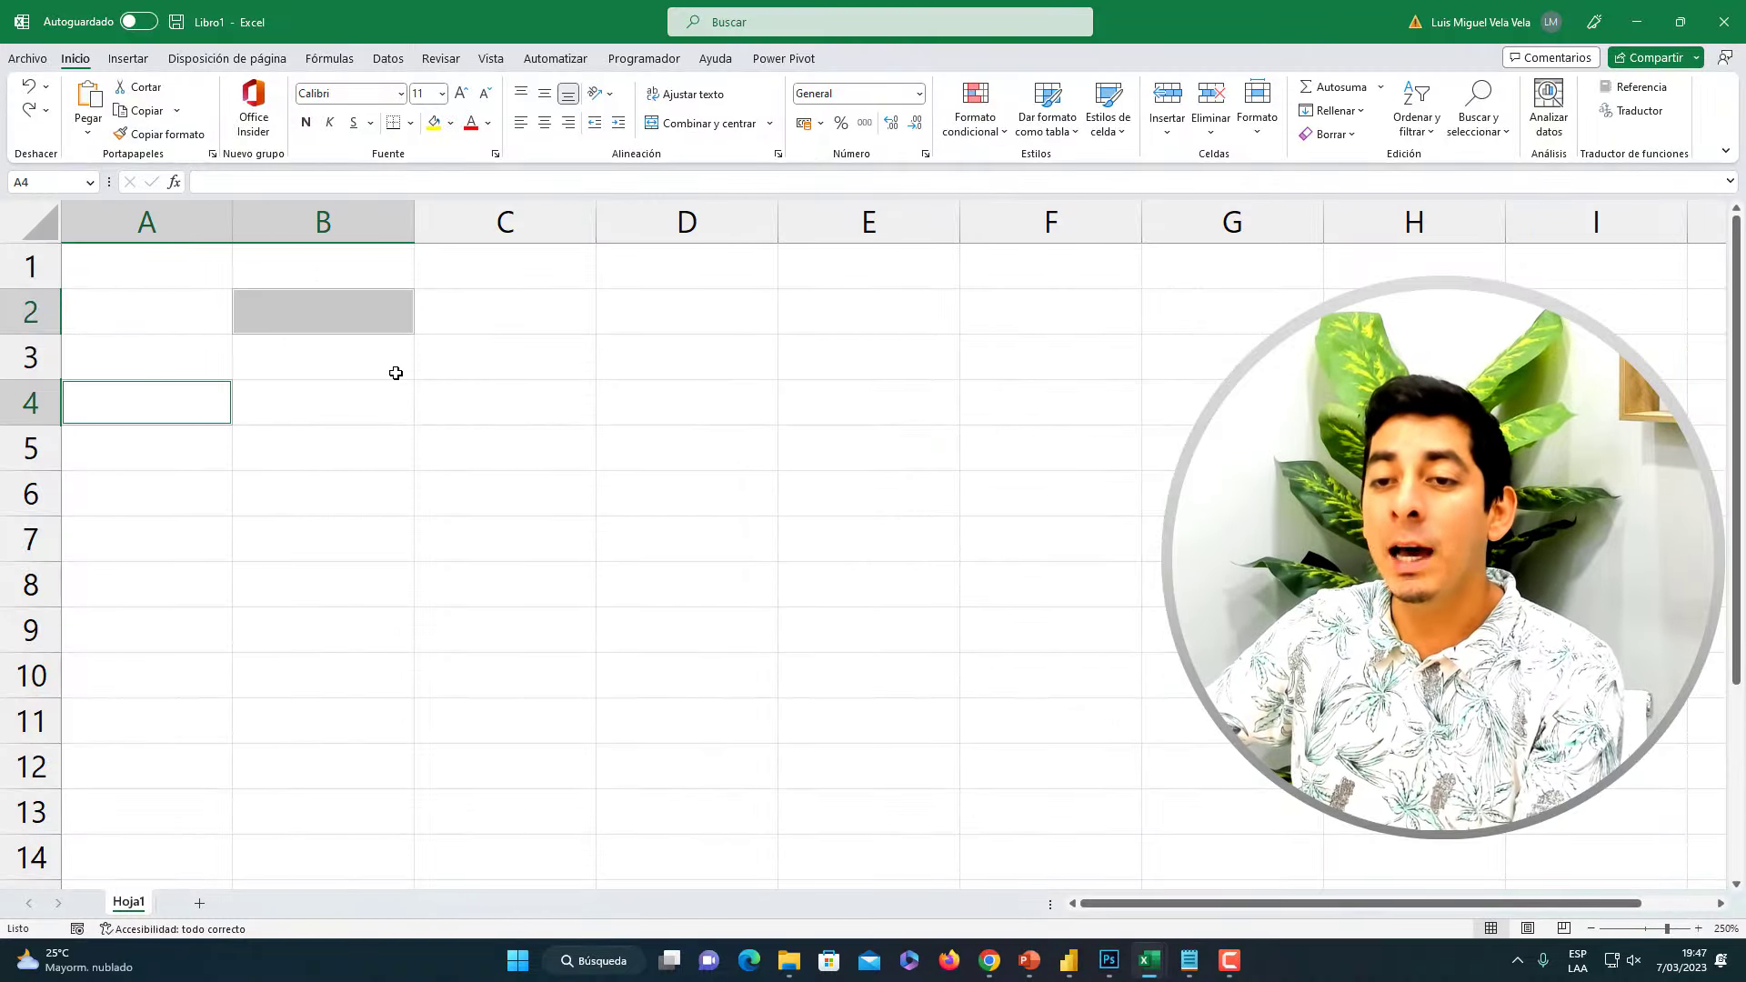
pyautogui.keyDown('ctrl'); pyautogui.click(469, 355); pyautogui.keyUp('ctrl')
pyautogui.keyDown('ctrl'); pyautogui.click(311, 453); pyautogui.keyUp('ctrl')
pyautogui.keyDown('ctrl'); pyautogui.click(144, 540); pyautogui.keyUp('ctrl')
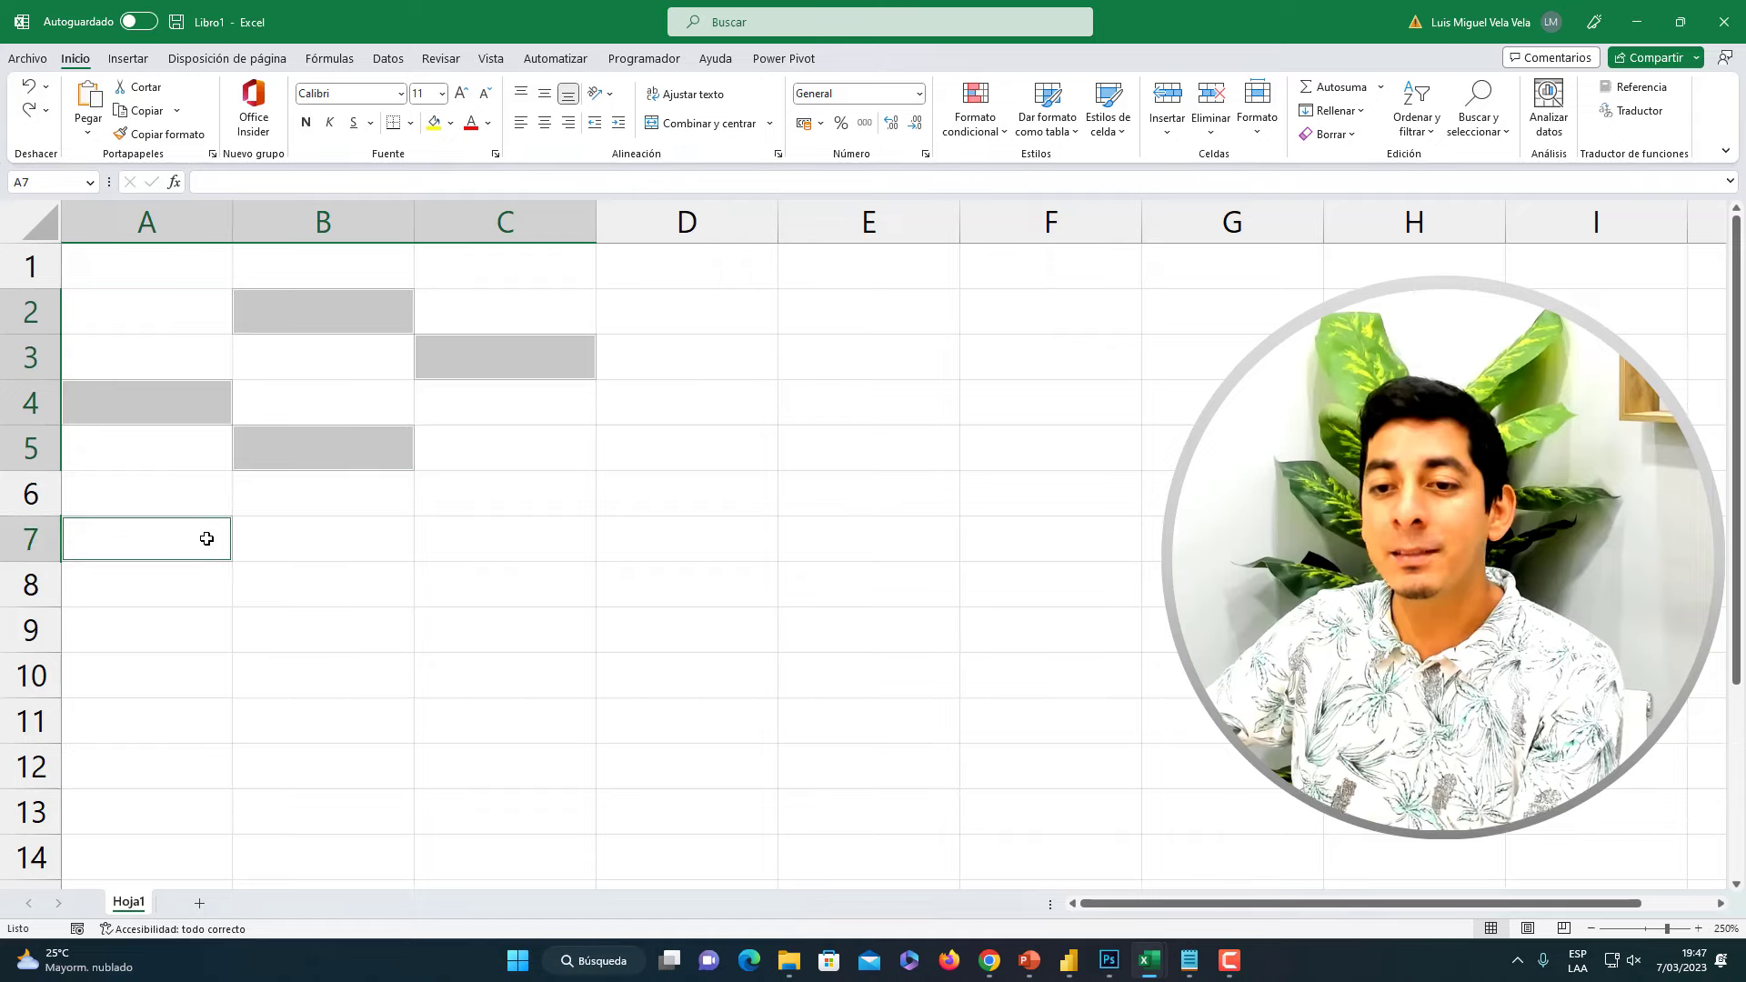
pyautogui.keyDown('ctrl'); pyautogui.click(452, 581); pyautogui.keyUp('ctrl')
pyautogui.keyDown('ctrl'); pyautogui.click(849, 492); pyautogui.keyUp('ctrl')
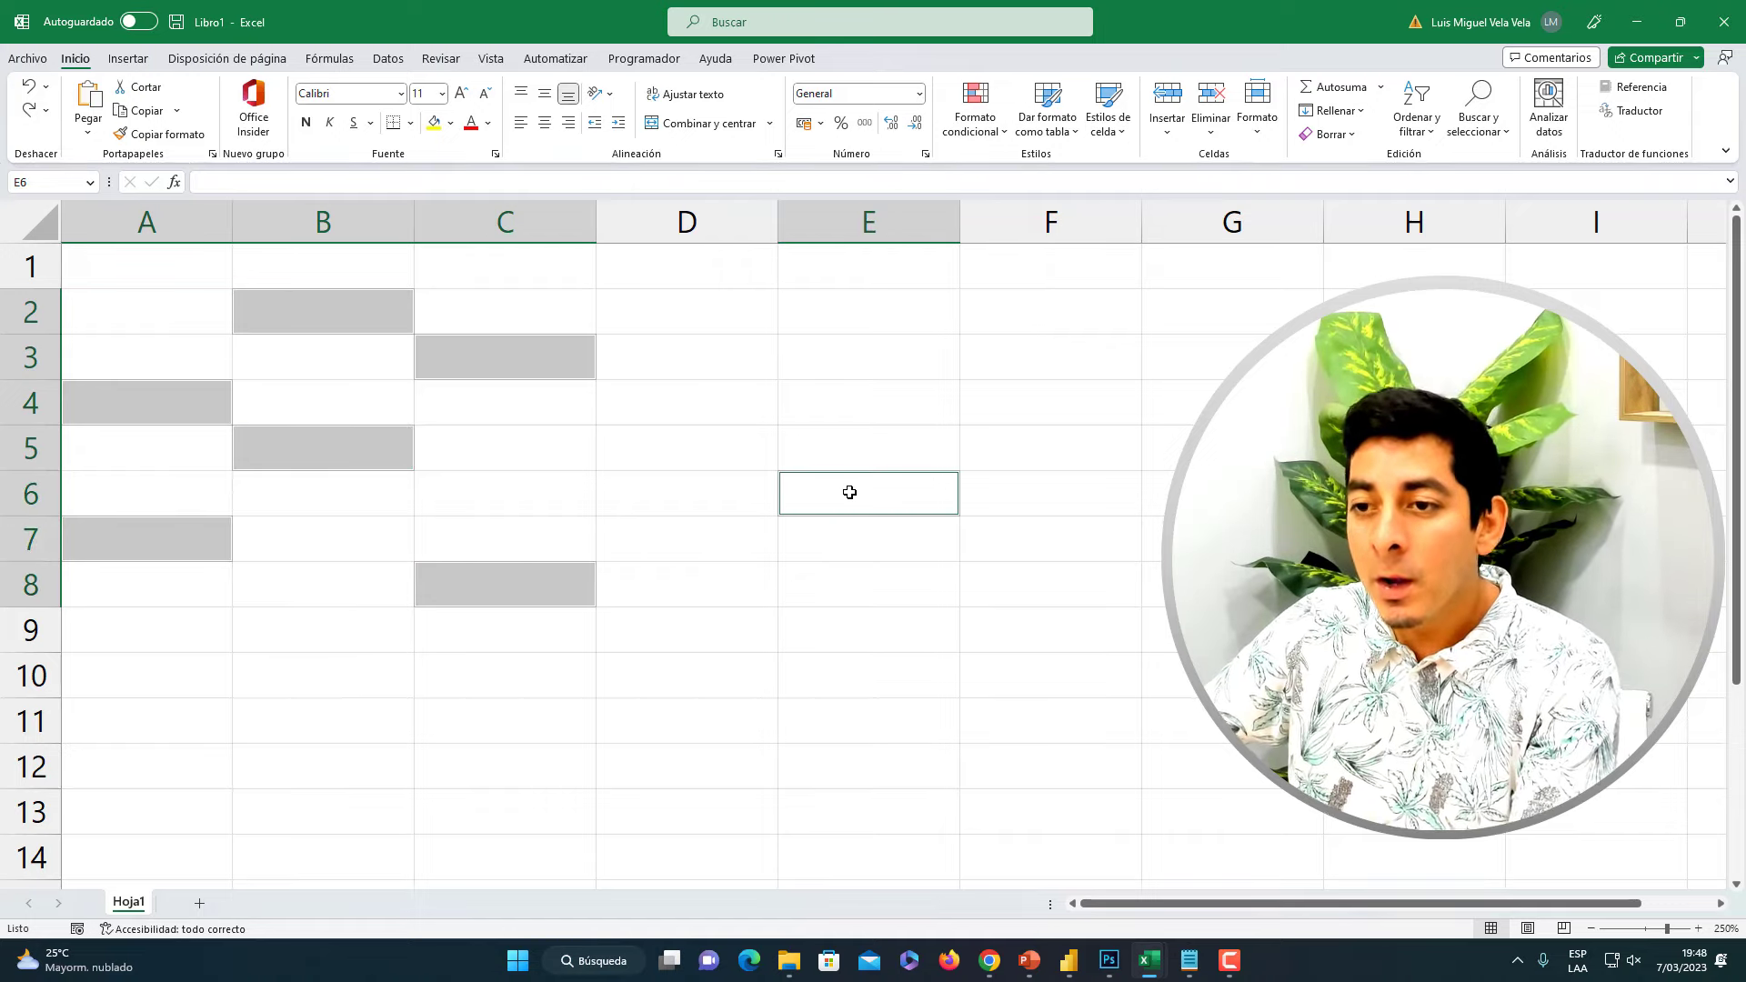
pyautogui.keyDown('ctrl'); pyautogui.click(730, 359); pyautogui.keyUp('ctrl')
pyautogui.keyDown('ctrl'); pyautogui.click(653, 449); pyautogui.keyUp('ctrl')
pyautogui.keyDown('ctrl'); pyautogui.click(1015, 413); pyautogui.keyUp('ctrl')
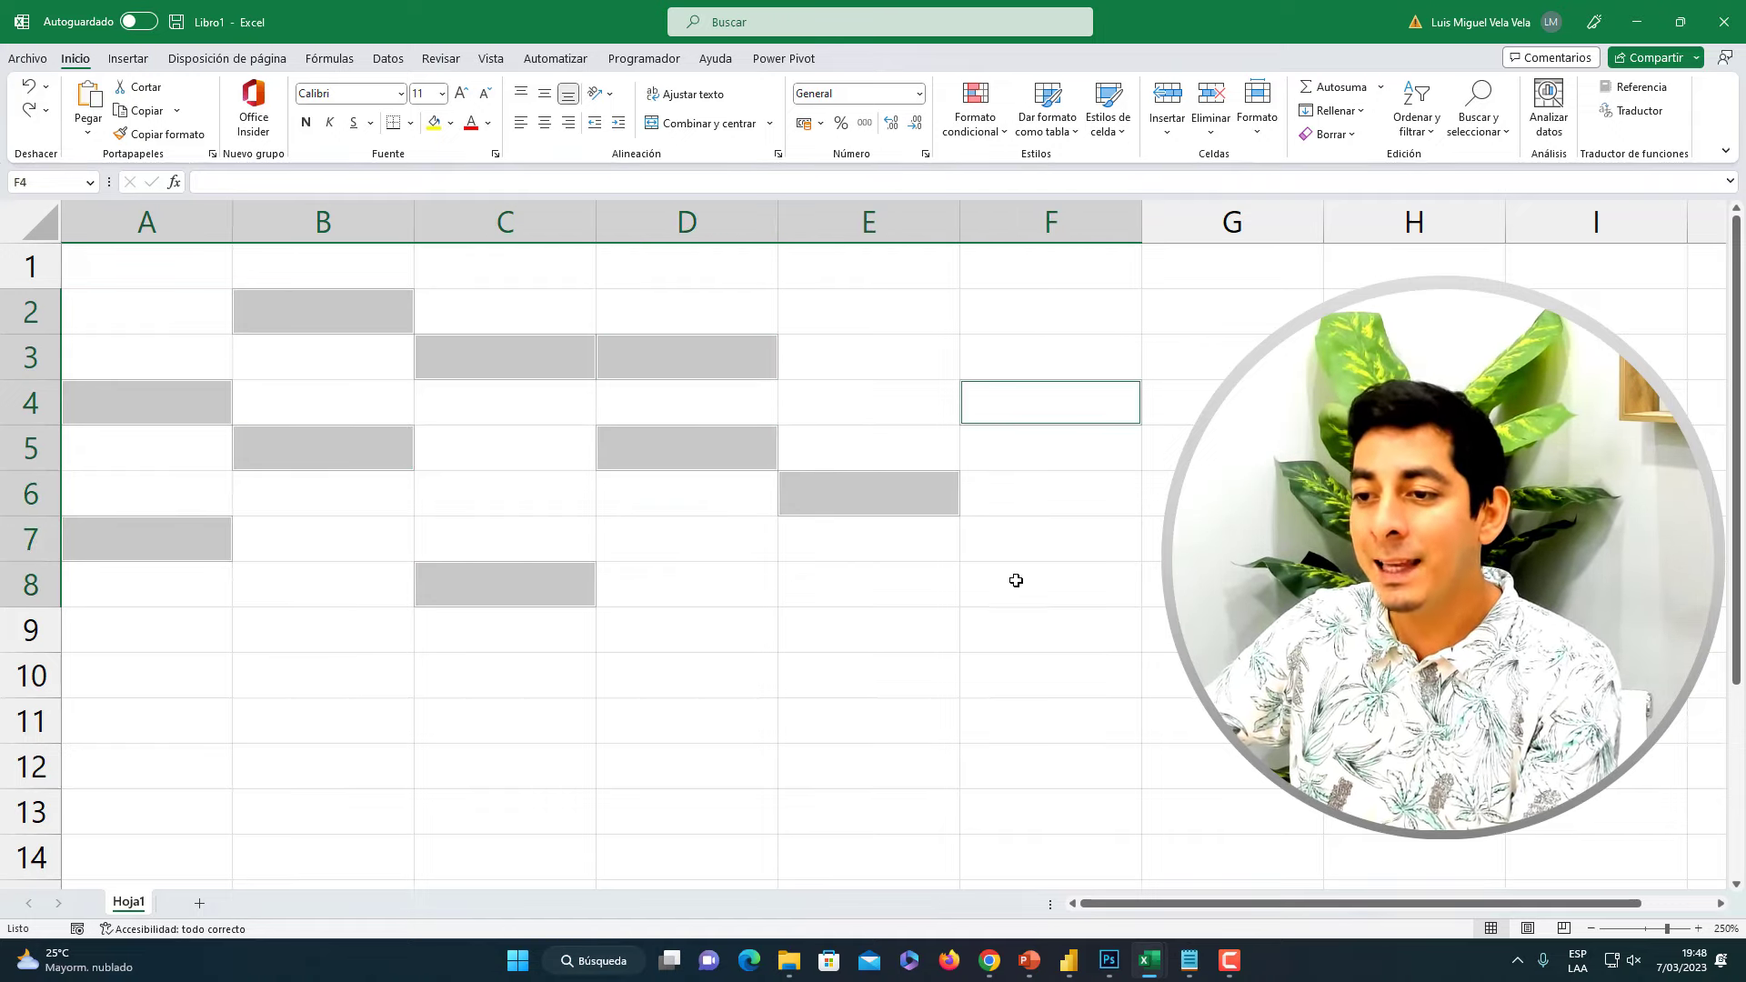
# Add F8, E10, C10, B11, A12, D12, B8, F2, H3 and C6, then start typing 'El Tío T'
pyautogui.keyDown('ctrl'); pyautogui.click(1013, 581); pyautogui.keyUp('ctrl')
pyautogui.keyDown('ctrl'); pyautogui.click(907, 673); pyautogui.keyUp('ctrl')
pyautogui.keyDown('ctrl'); pyautogui.click(502, 687); pyautogui.keyUp('ctrl')
pyautogui.keyDown('ctrl'); pyautogui.click(297, 728); pyautogui.keyUp('ctrl')
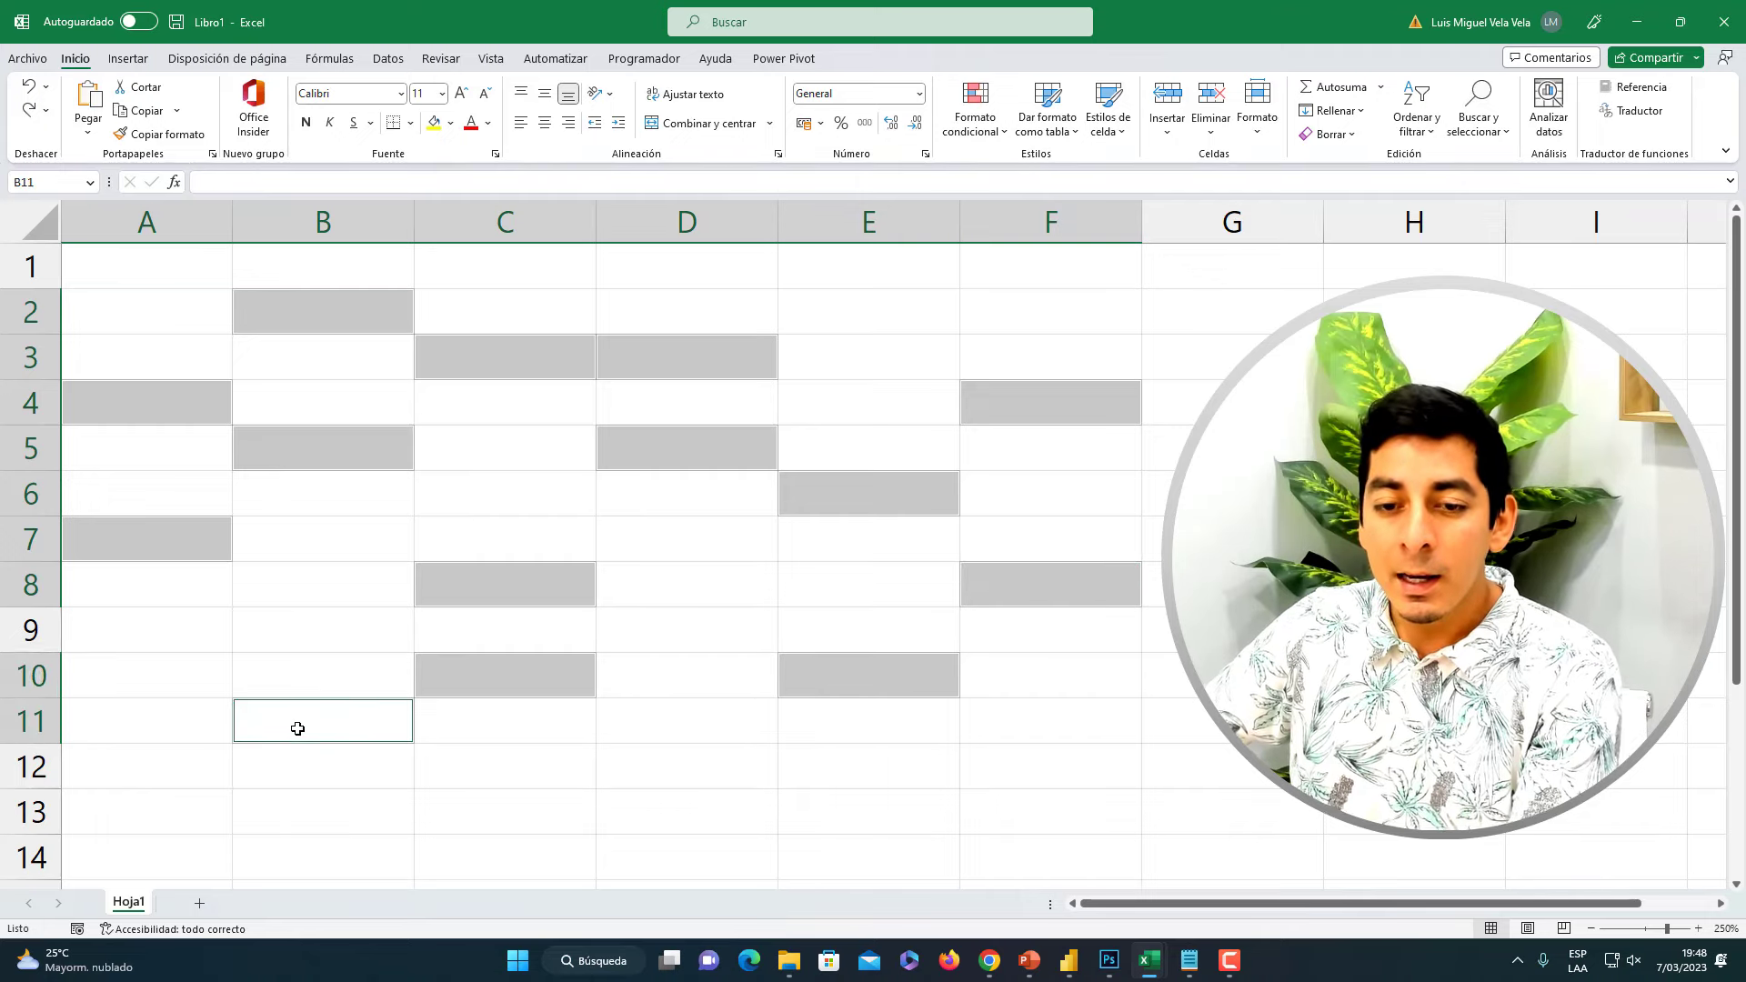
pyautogui.keyDown('ctrl'); pyautogui.click(128, 776); pyautogui.keyUp('ctrl')
pyautogui.keyDown('ctrl'); pyautogui.click(661, 764); pyautogui.keyUp('ctrl')
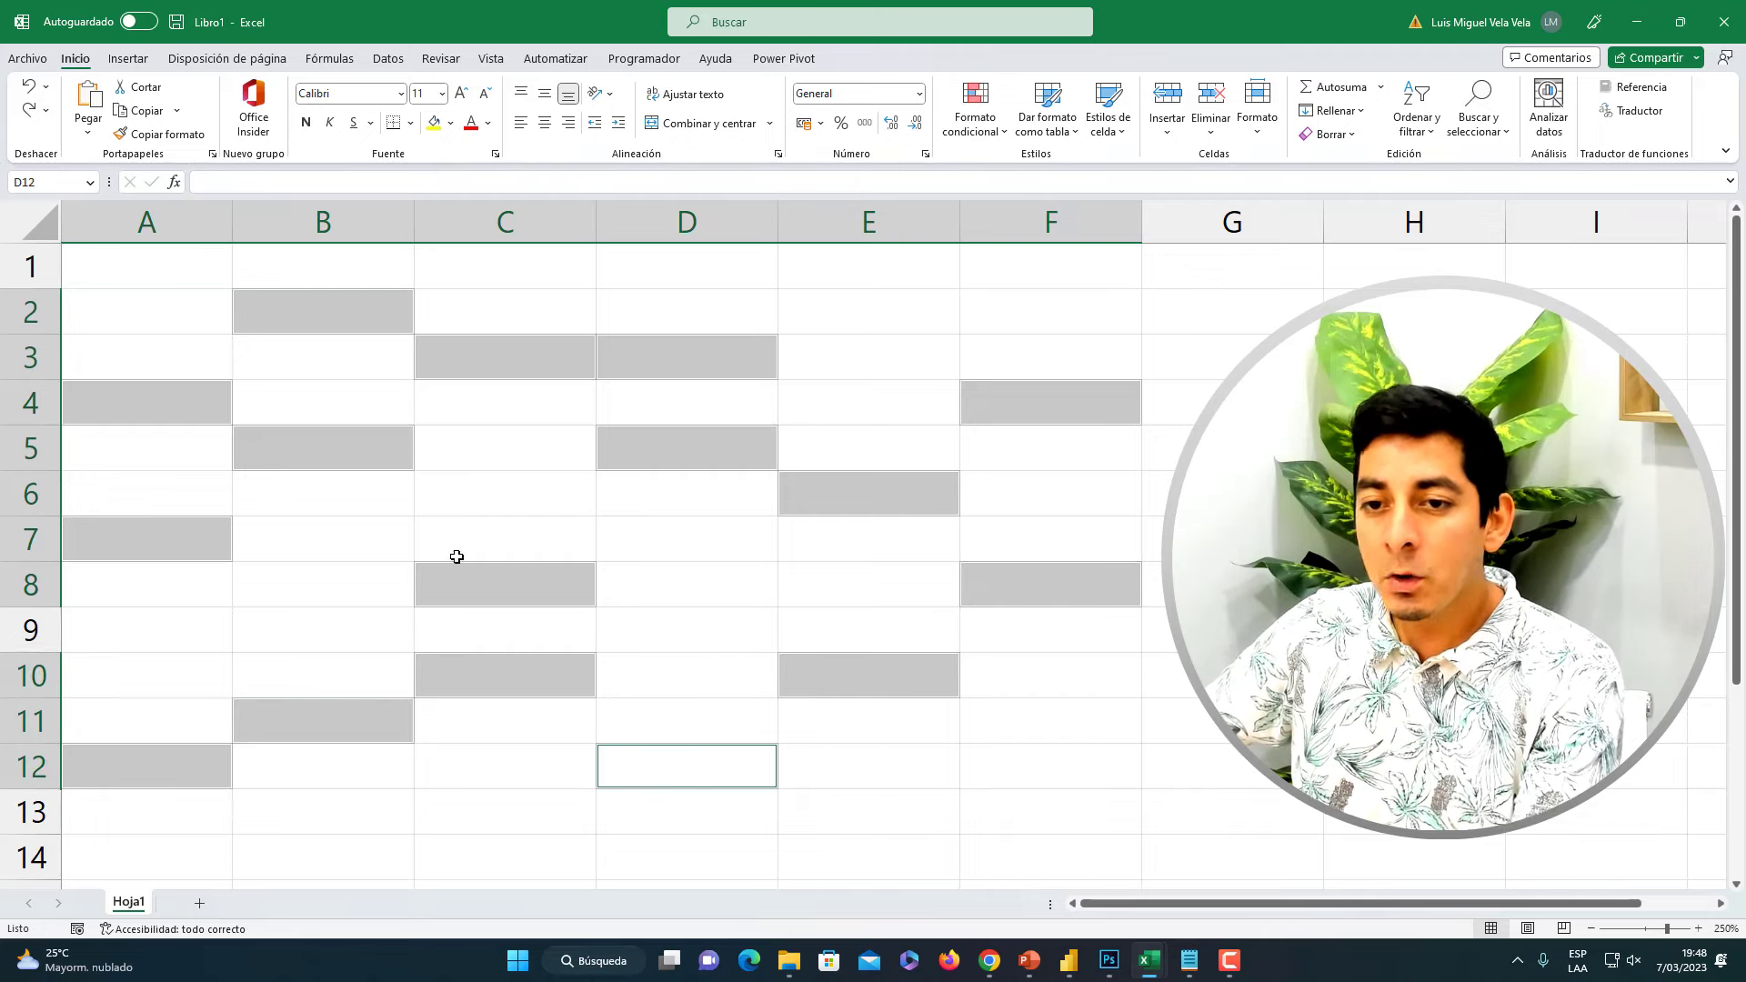
pyautogui.keyDown('ctrl'); pyautogui.click(308, 589); pyautogui.keyUp('ctrl')
pyautogui.keyDown('ctrl'); pyautogui.click(1051, 314); pyautogui.keyUp('ctrl')
pyautogui.keyDown('ctrl'); pyautogui.click(1414, 356); pyautogui.keyUp('ctrl')
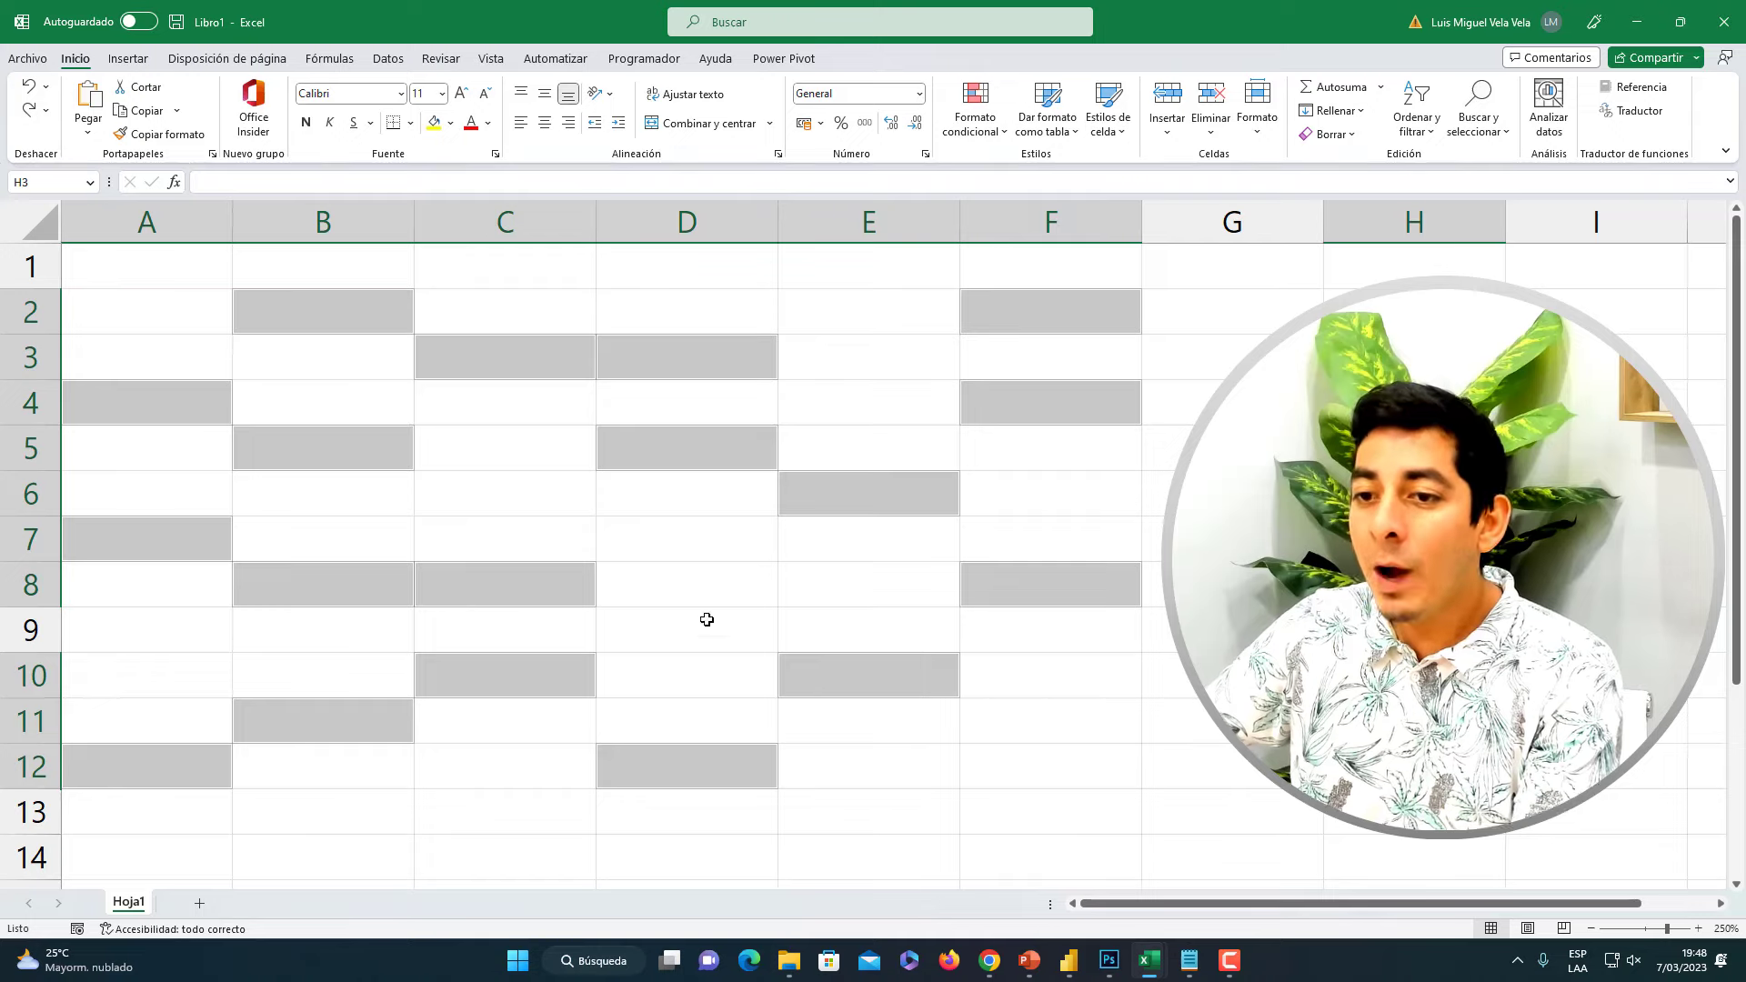
pyautogui.keyDown('ctrl'); pyautogui.click(501, 494); pyautogui.keyUp('ctrl')
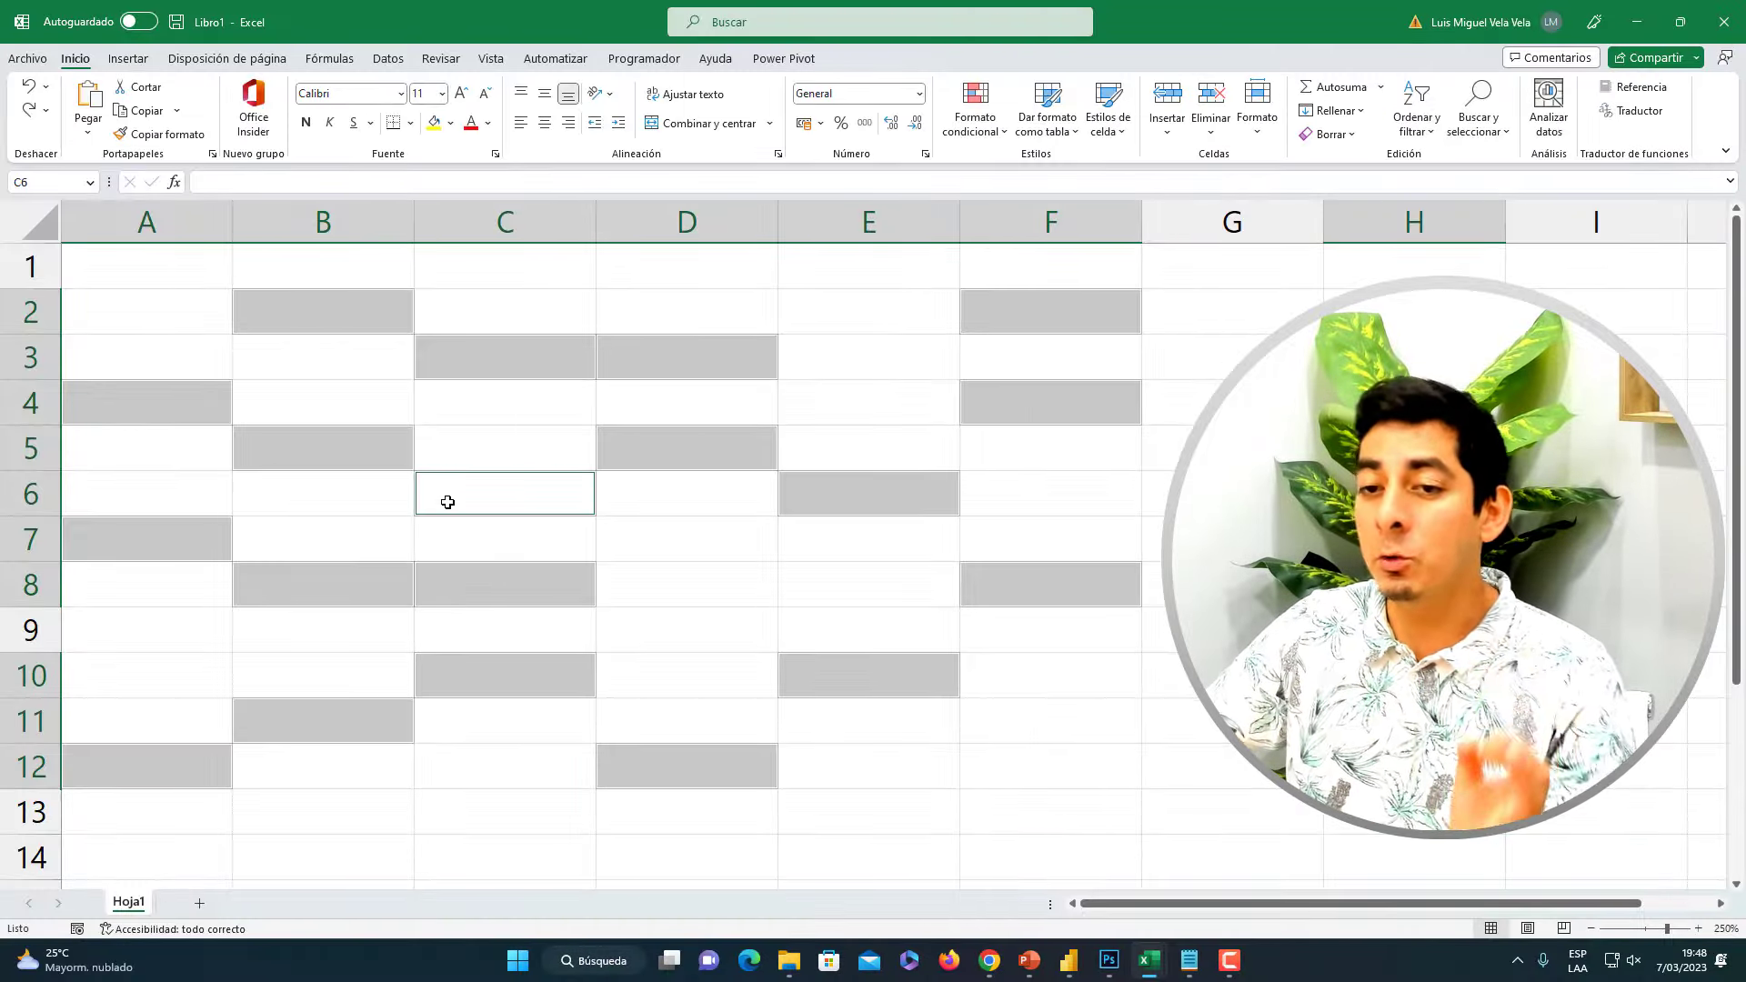
pyautogui.write('El T')
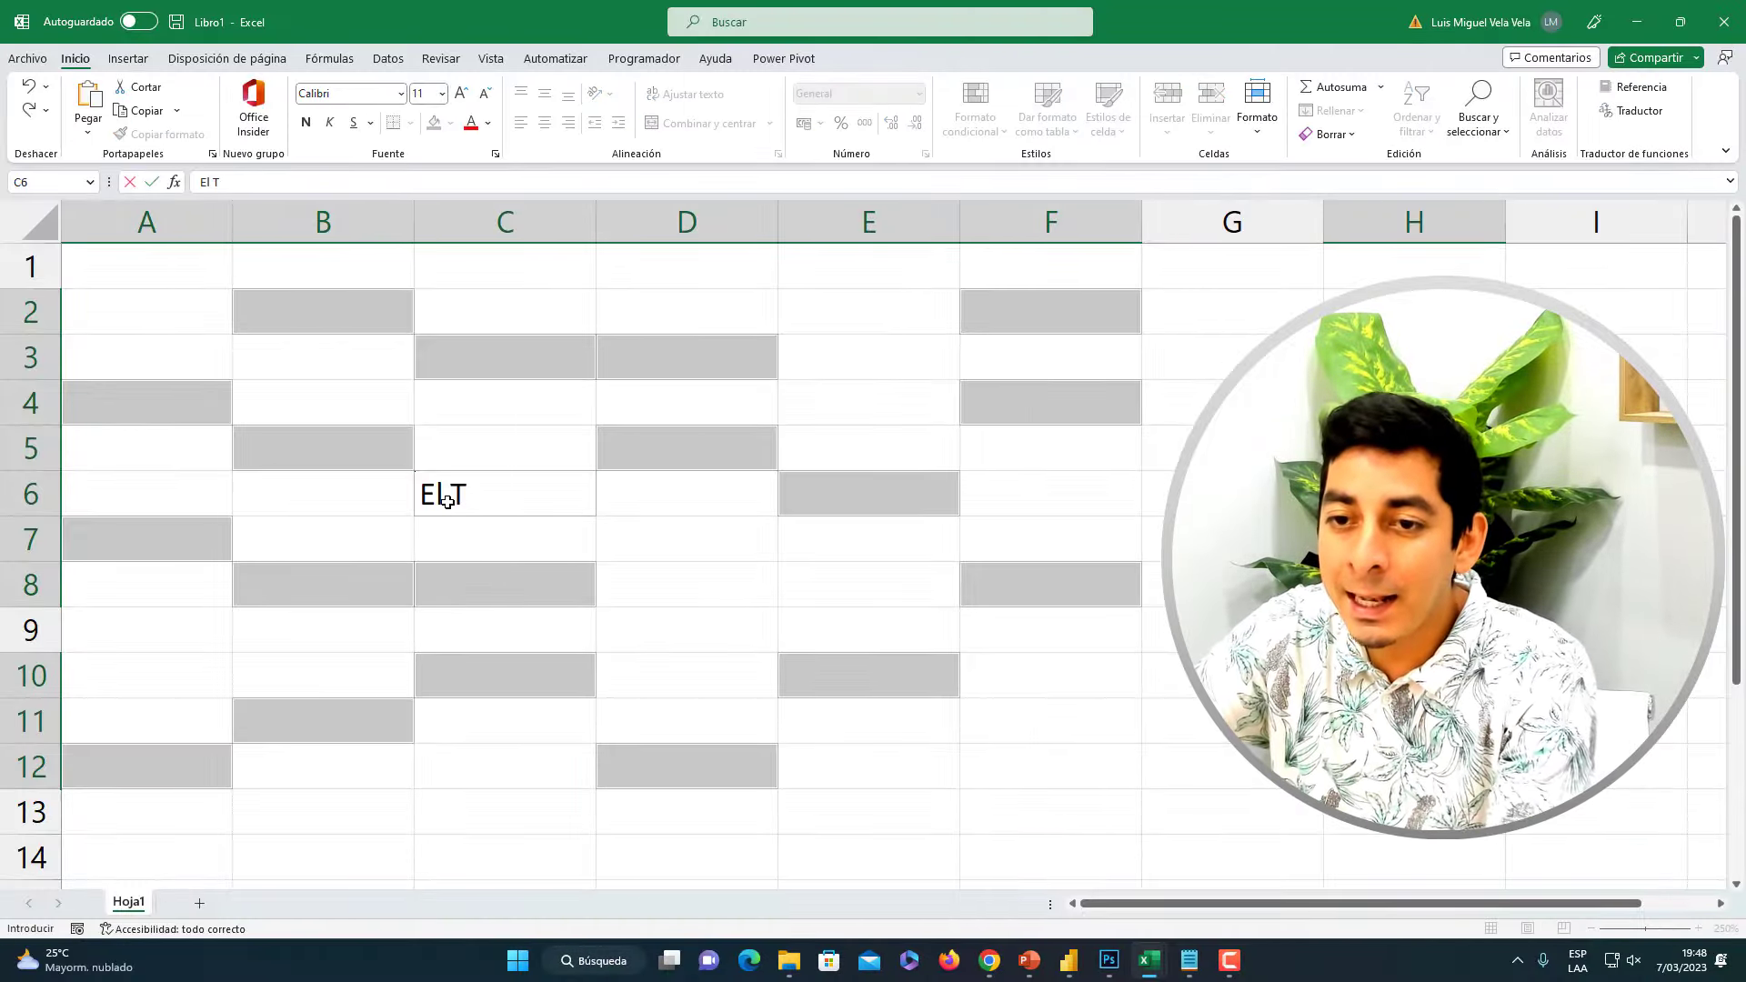
pyautogui.write('ío Tech')
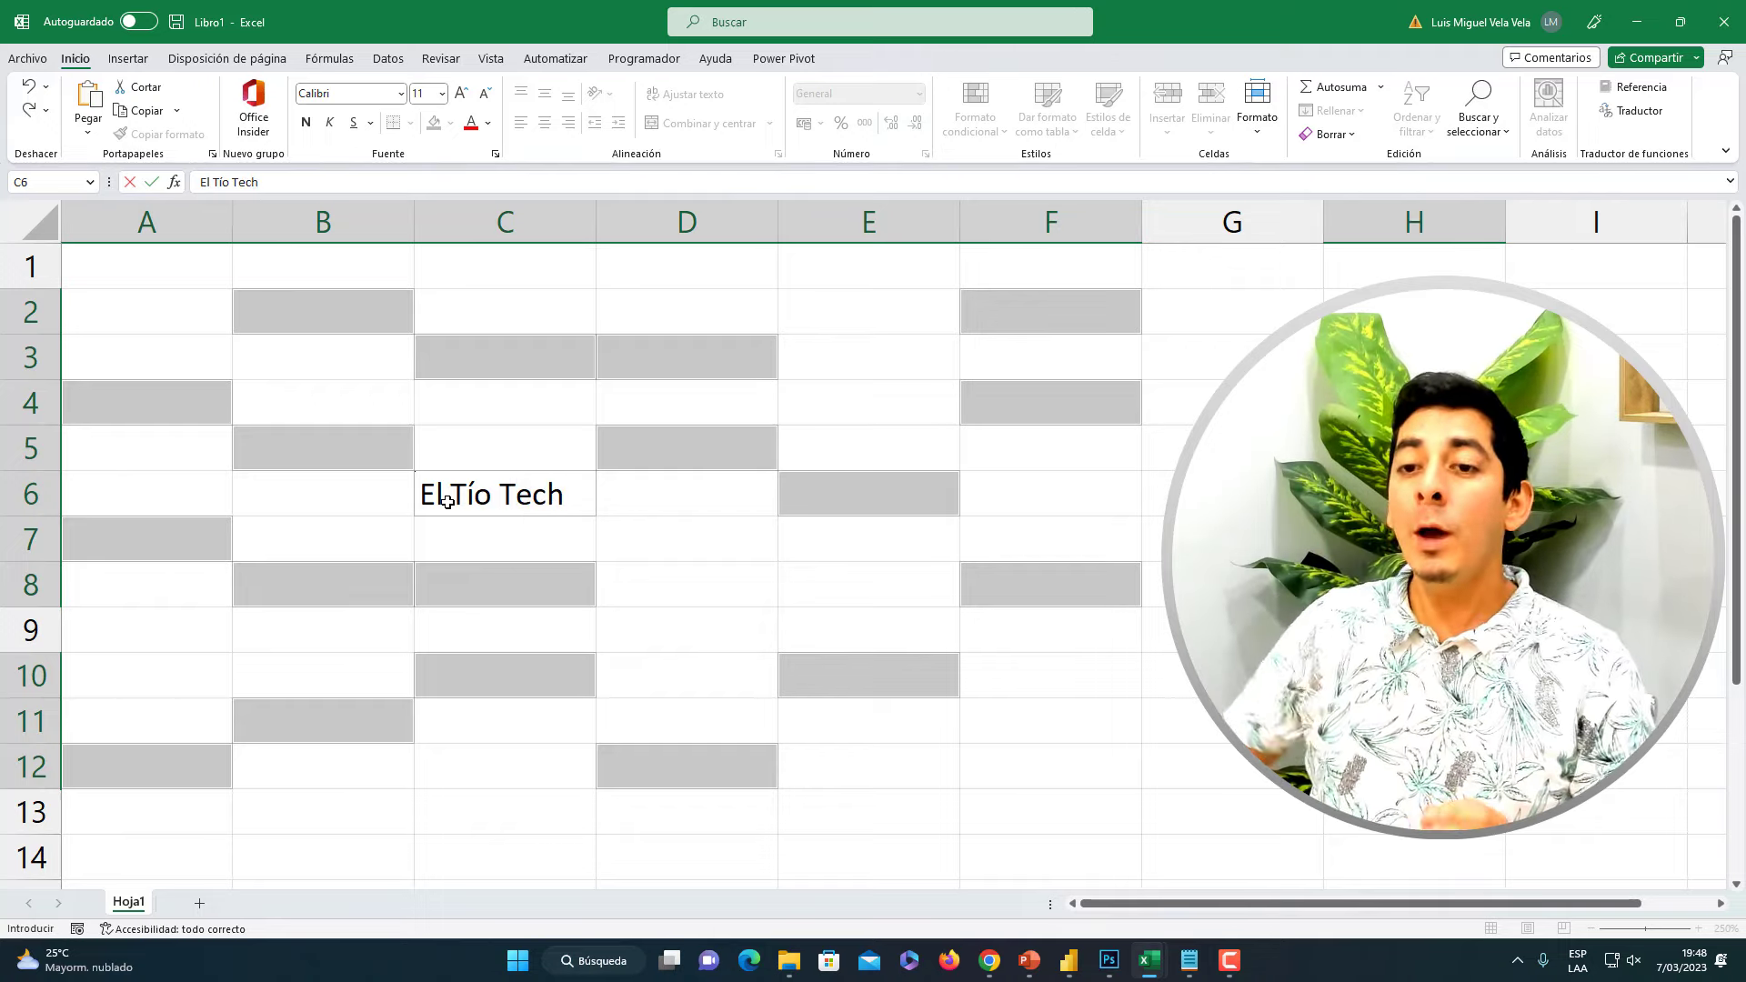
# In Photoshop, revert the keyboard image to its original and circle Ctrl and Enter in red
pyautogui.click(1108, 961)
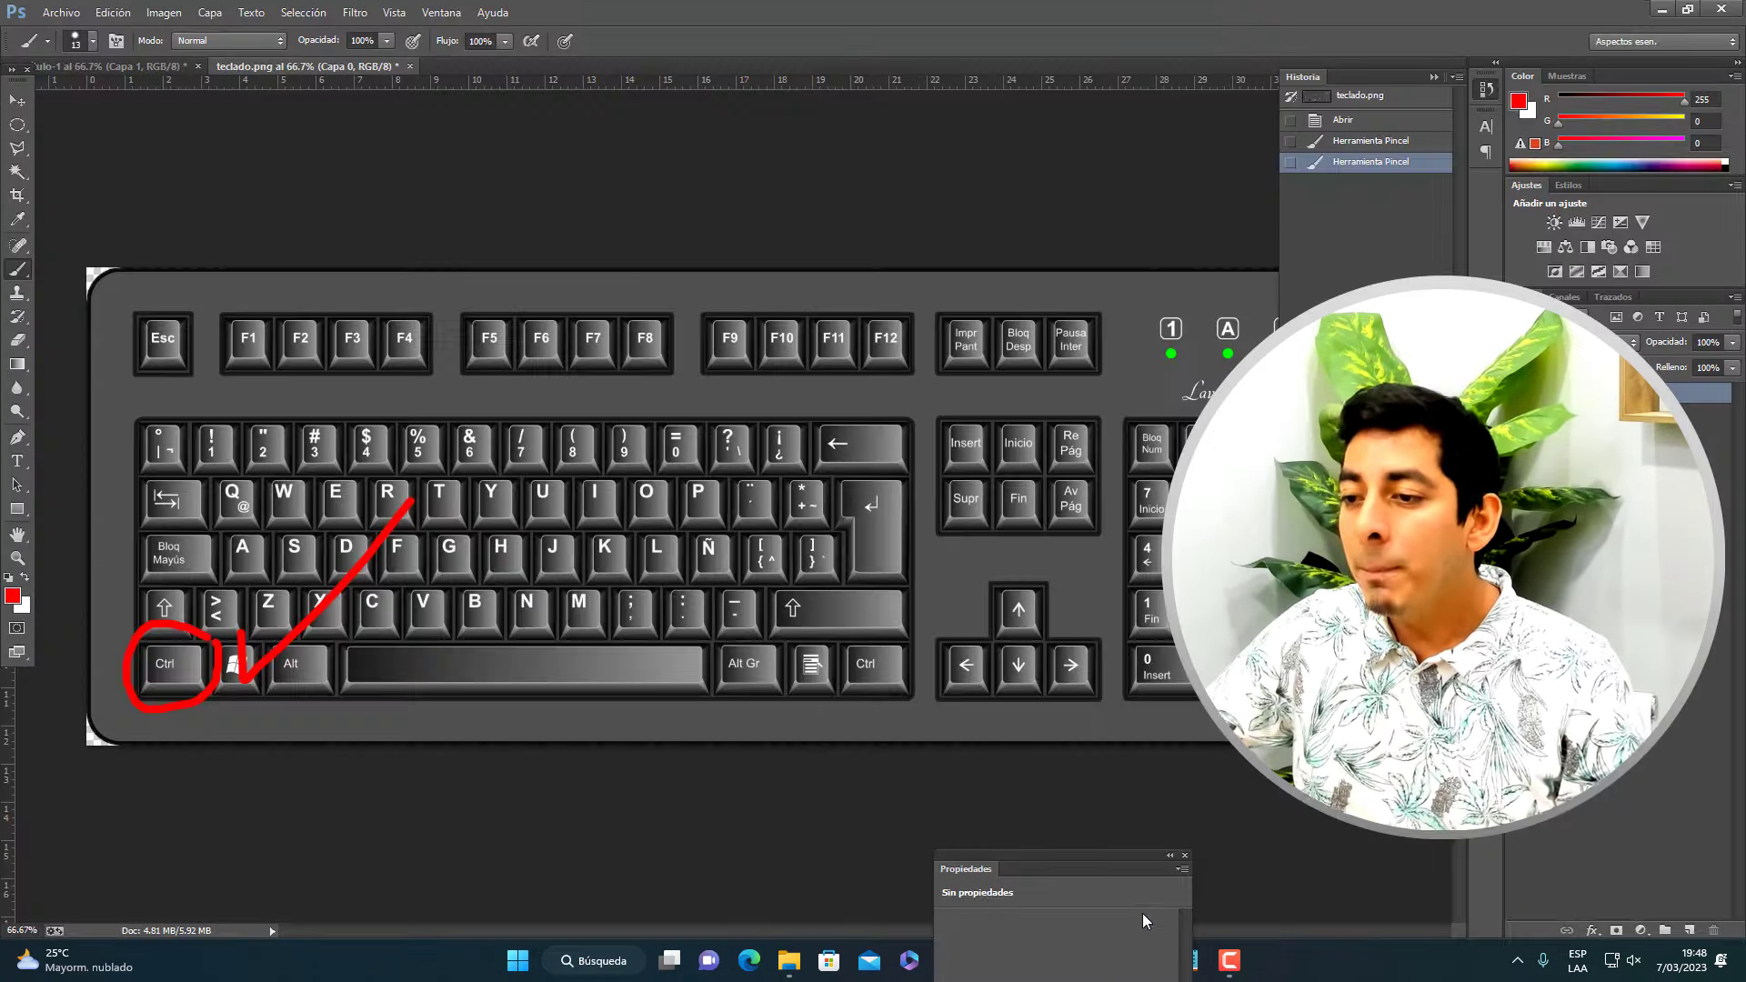
pyautogui.click(1338, 122)
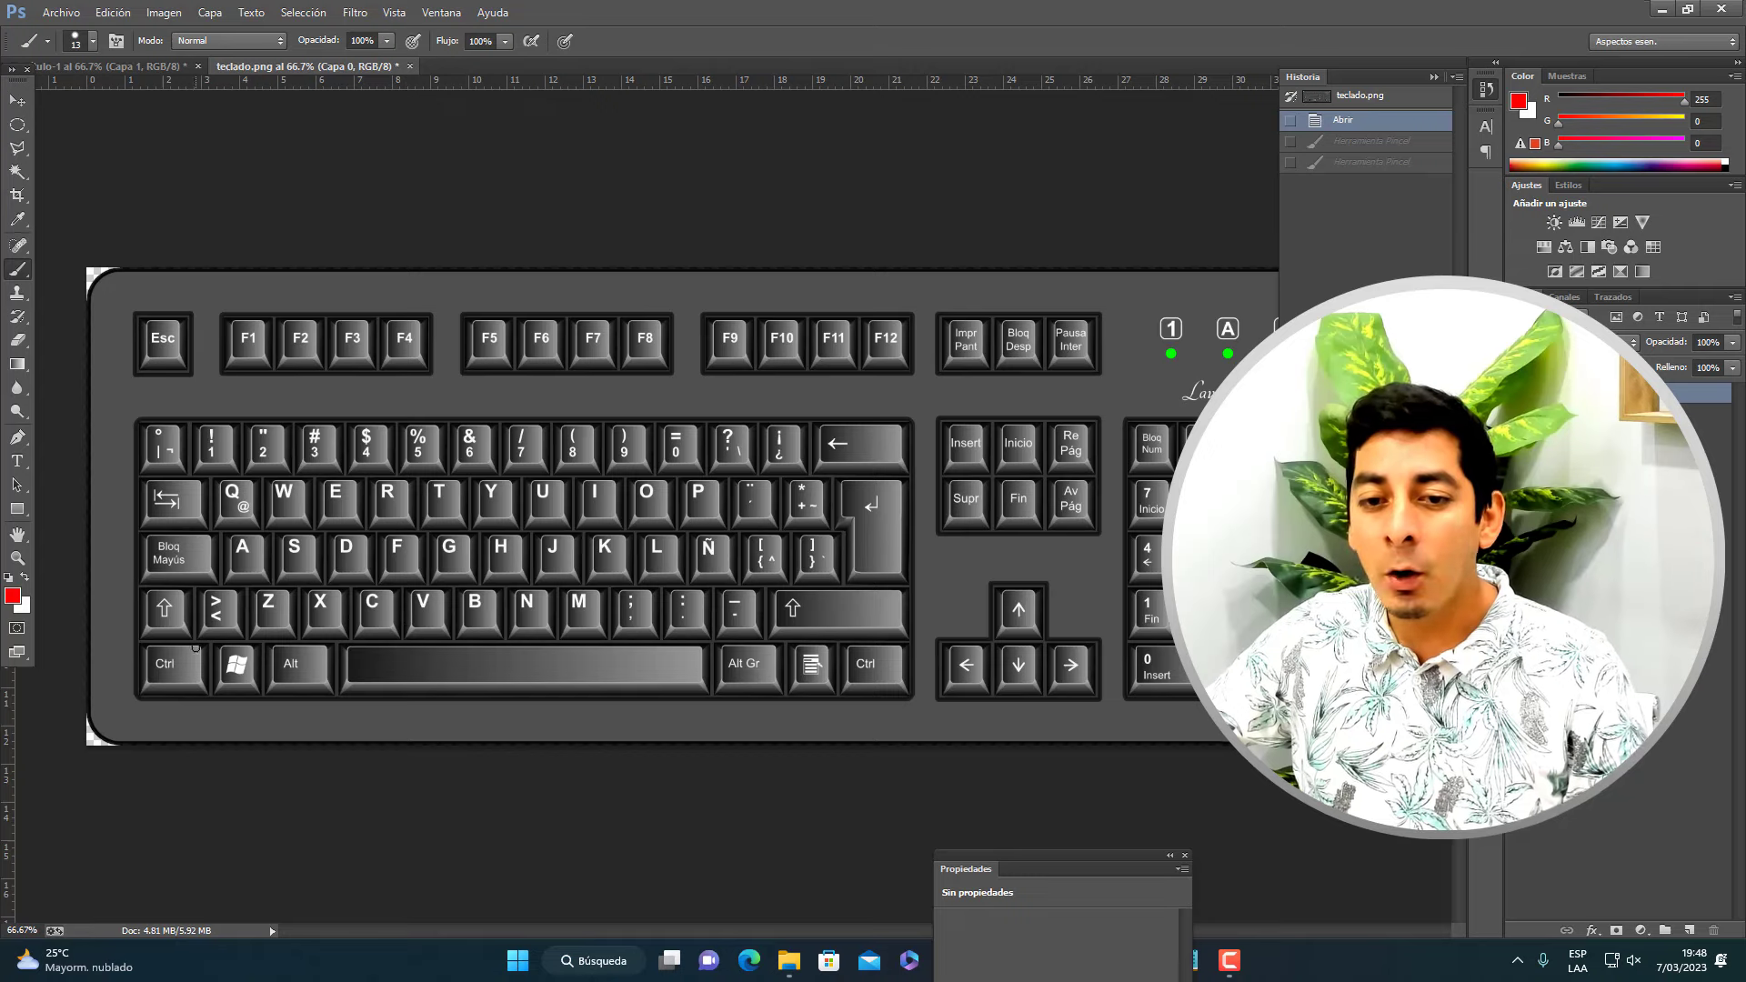
pyautogui.moveTo(206, 671); pyautogui.dragTo(195, 643)
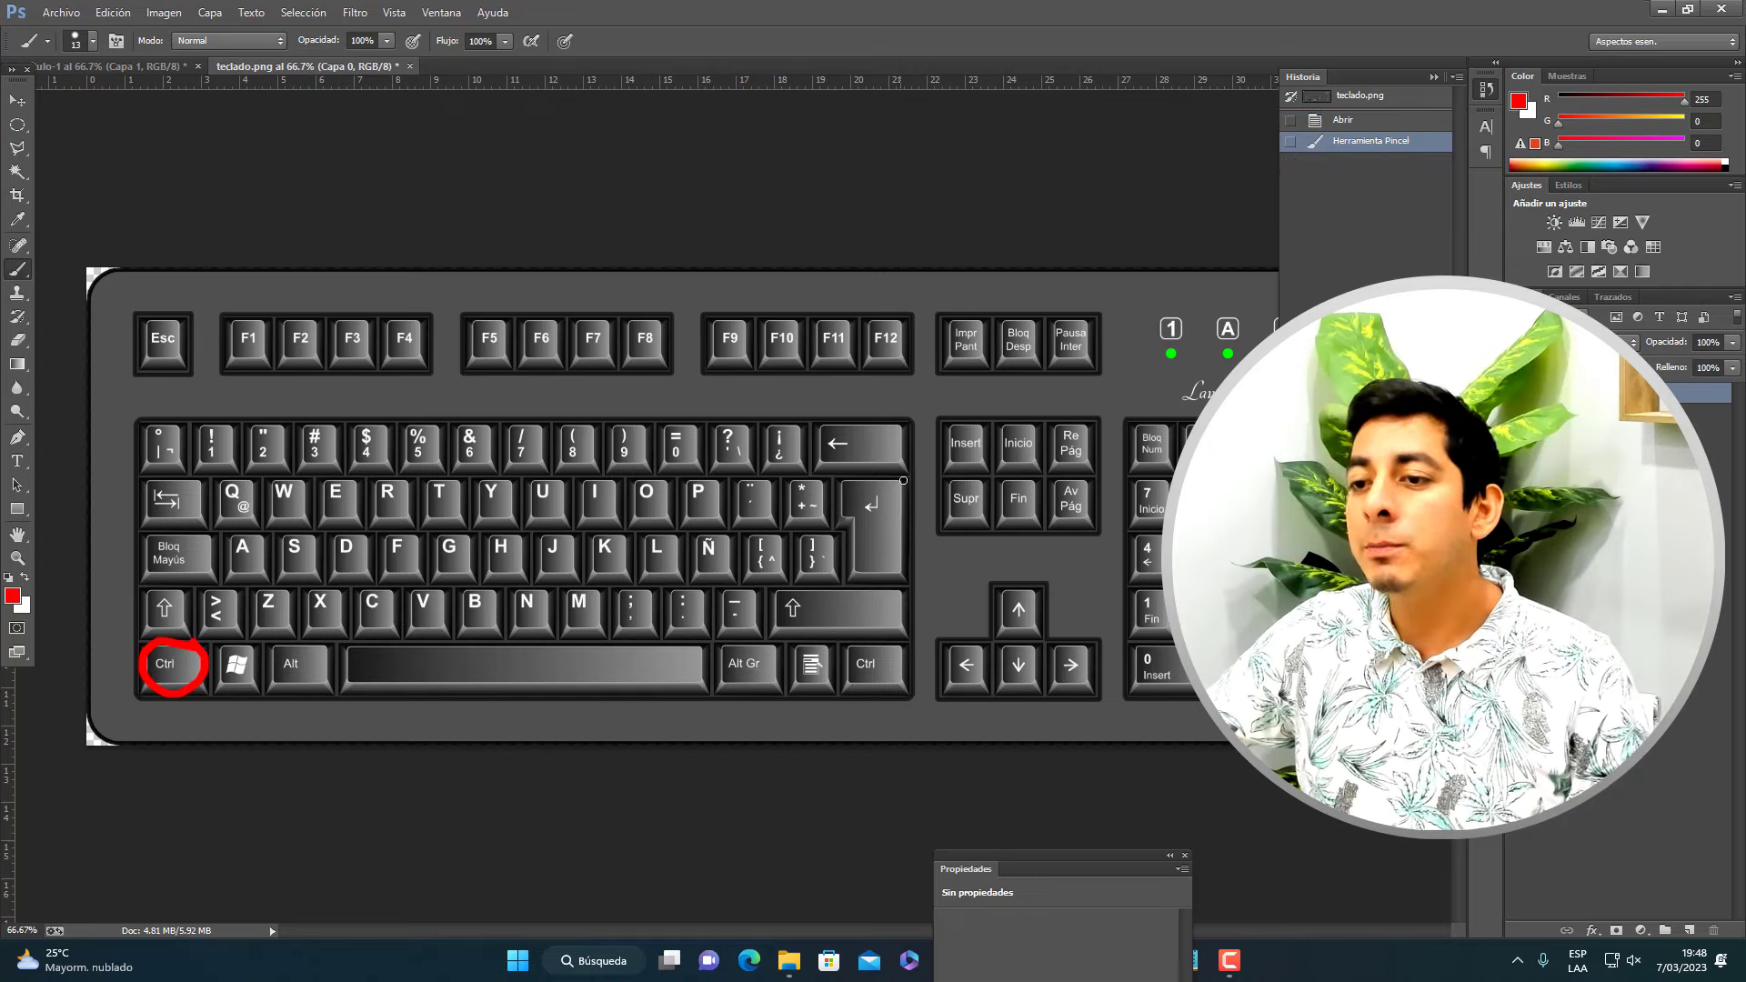
pyautogui.moveTo(918, 477)
pyautogui.mouseDown()
pyautogui.moveTo(842, 475)
pyautogui.moveTo(851, 587)
pyautogui.moveTo(914, 518)
pyautogui.moveTo(917, 476)
pyautogui.mouseUp()
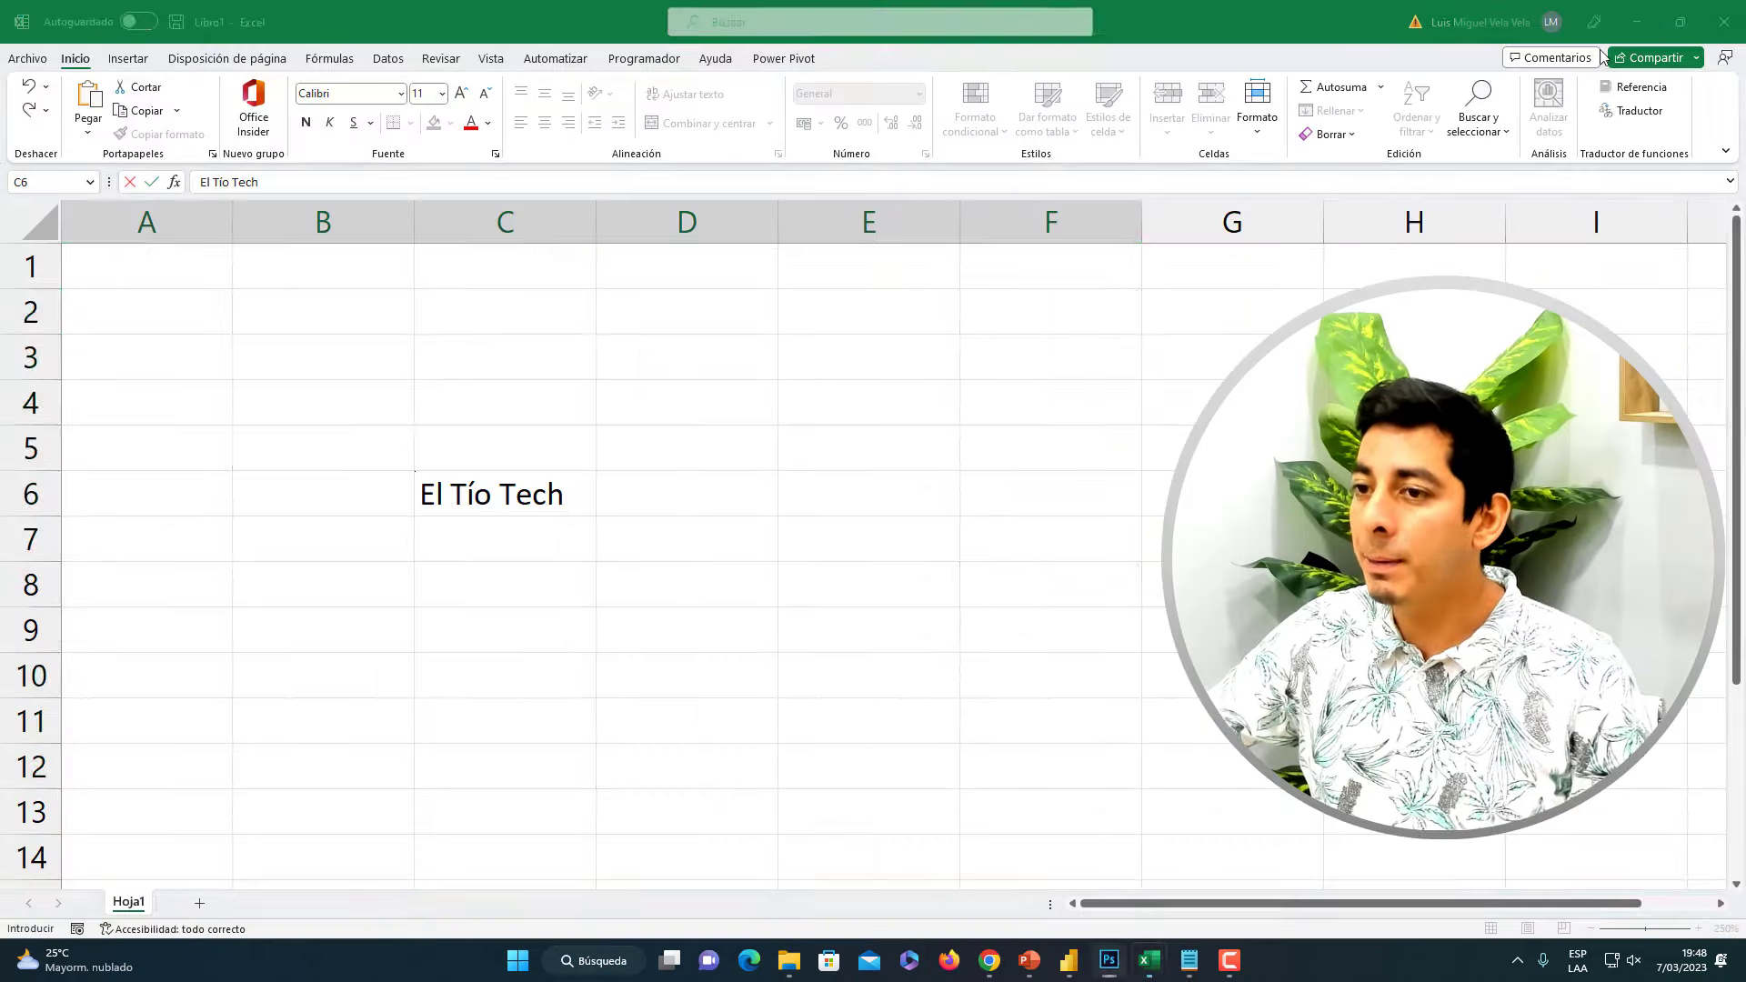
# Fill all twenty selected cells with 'El Tío Tech' at once using Ctrl+Enter
pyautogui.click(1651, 10)
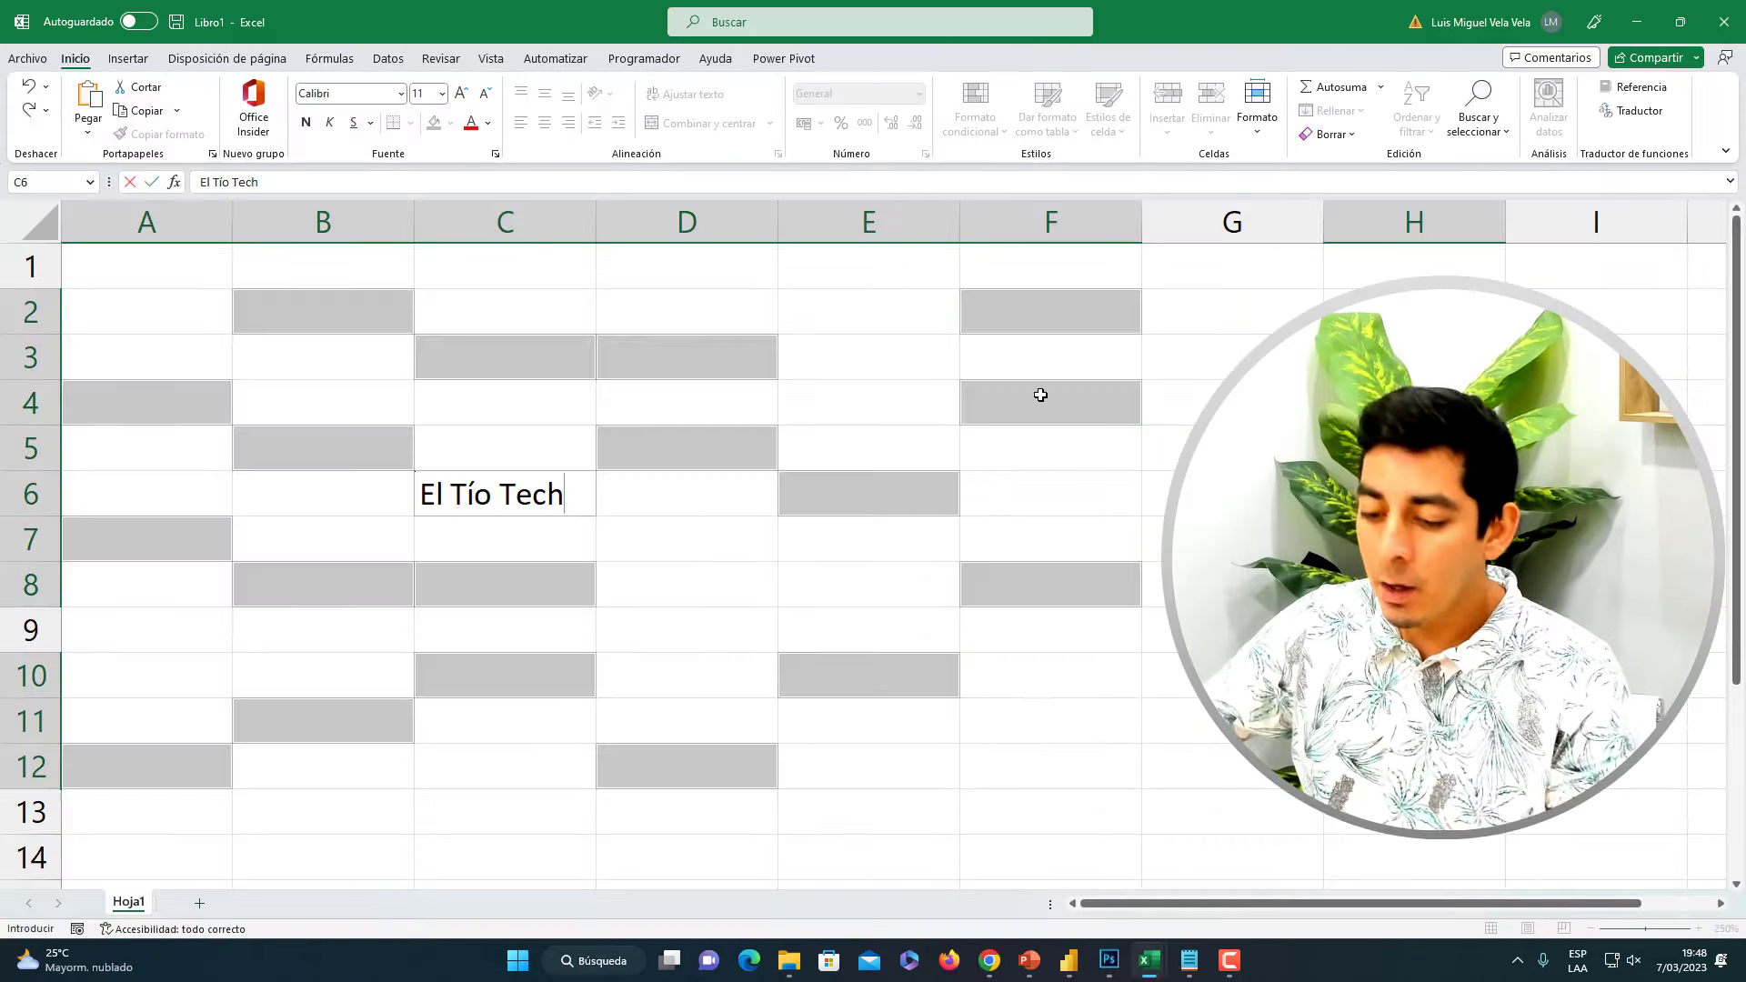
pyautogui.hotkey('ctrl', 'Return')
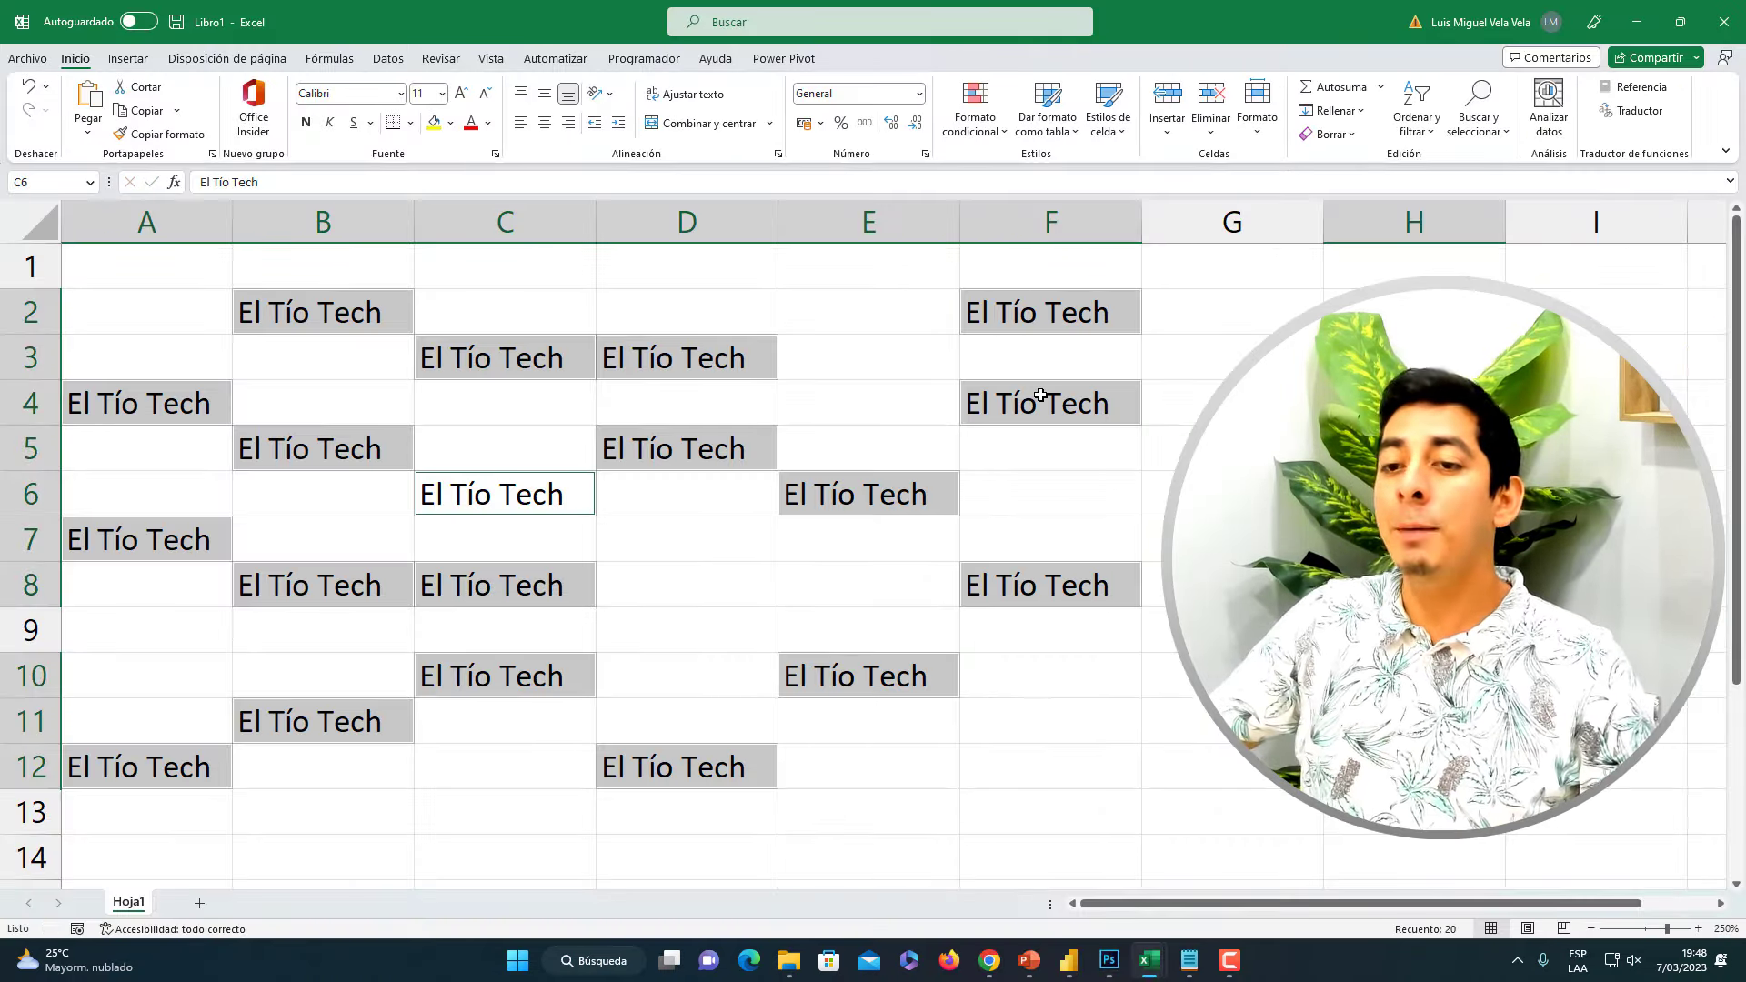
pyautogui.click(758, 538)
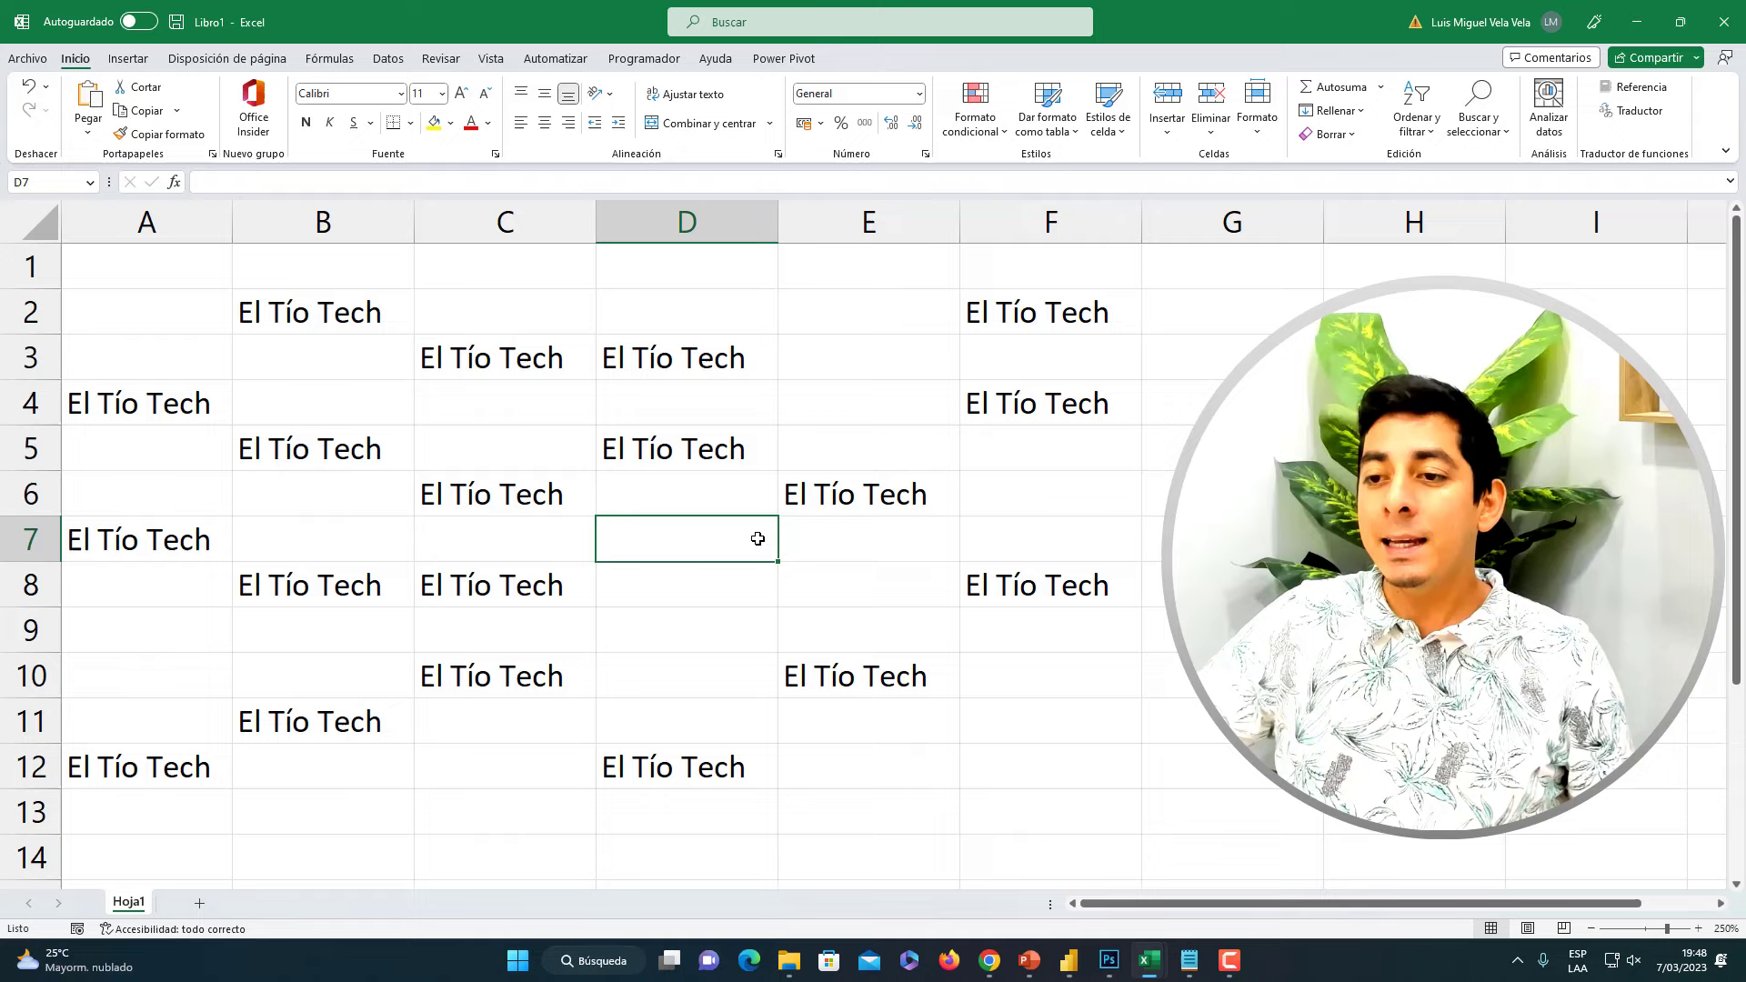
pyautogui.click(1131, 503)
pyautogui.click(1365, 447)
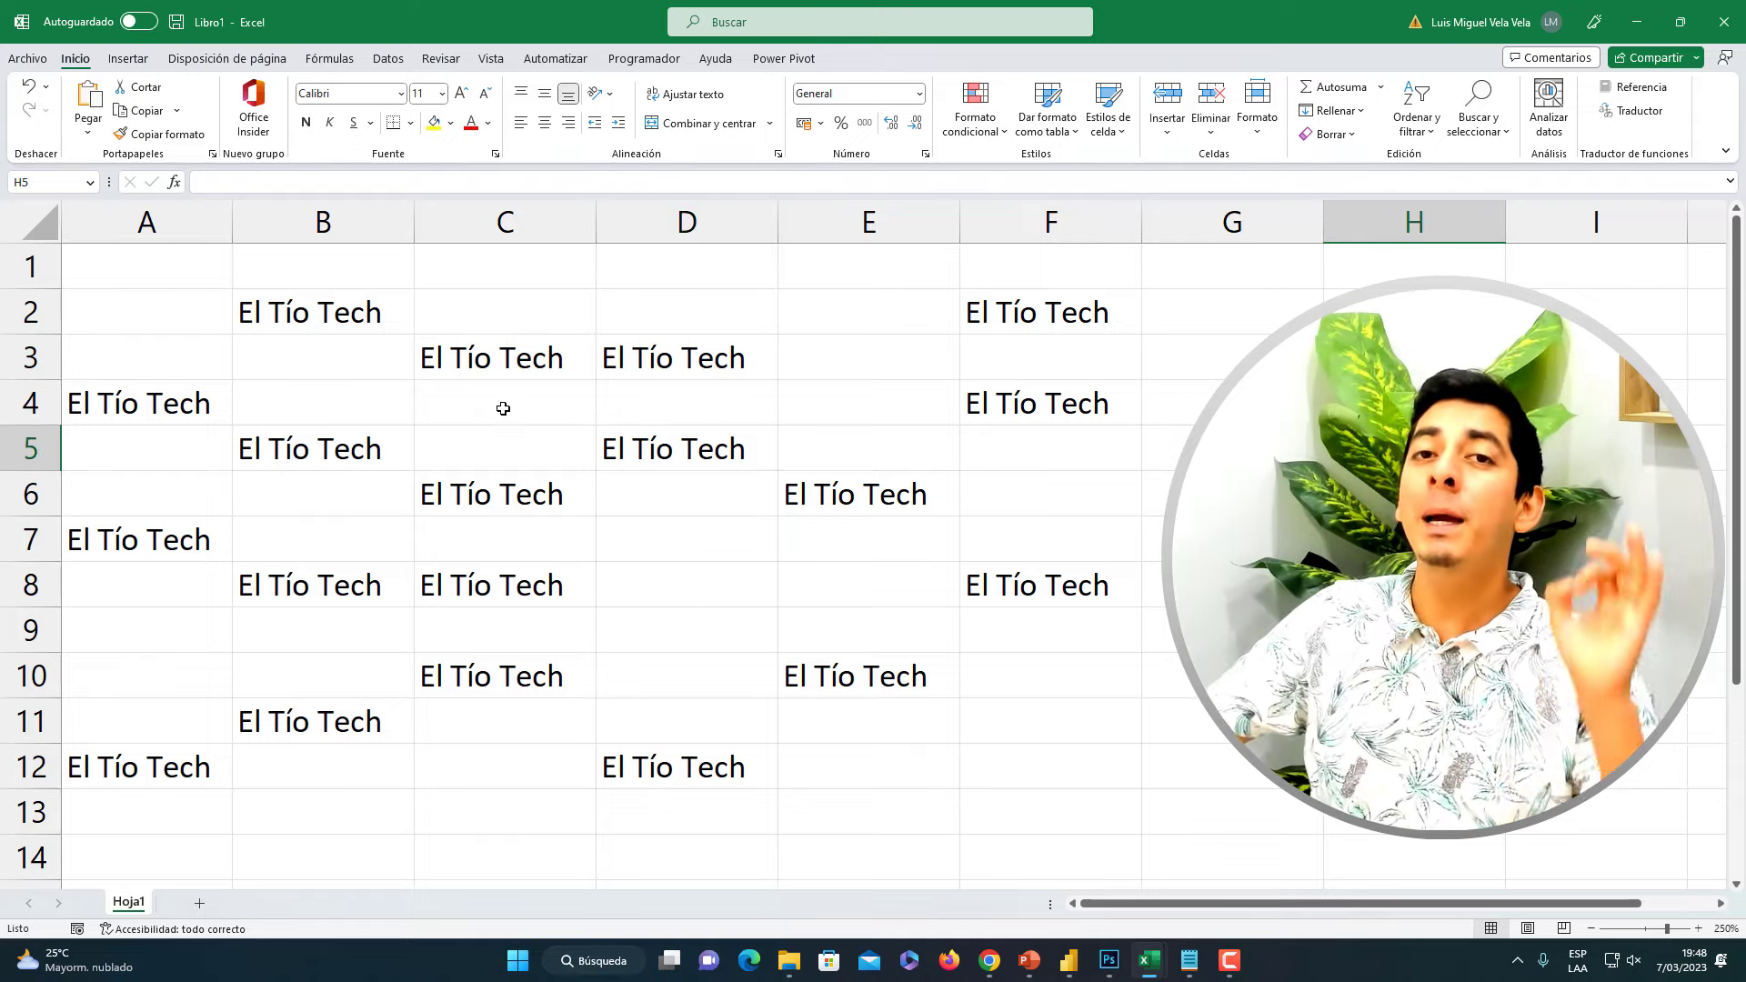
# Erase everything in A2:H13 and reselect single cell B2
pyautogui.moveTo(155, 304); pyautogui.dragTo(1415, 812)
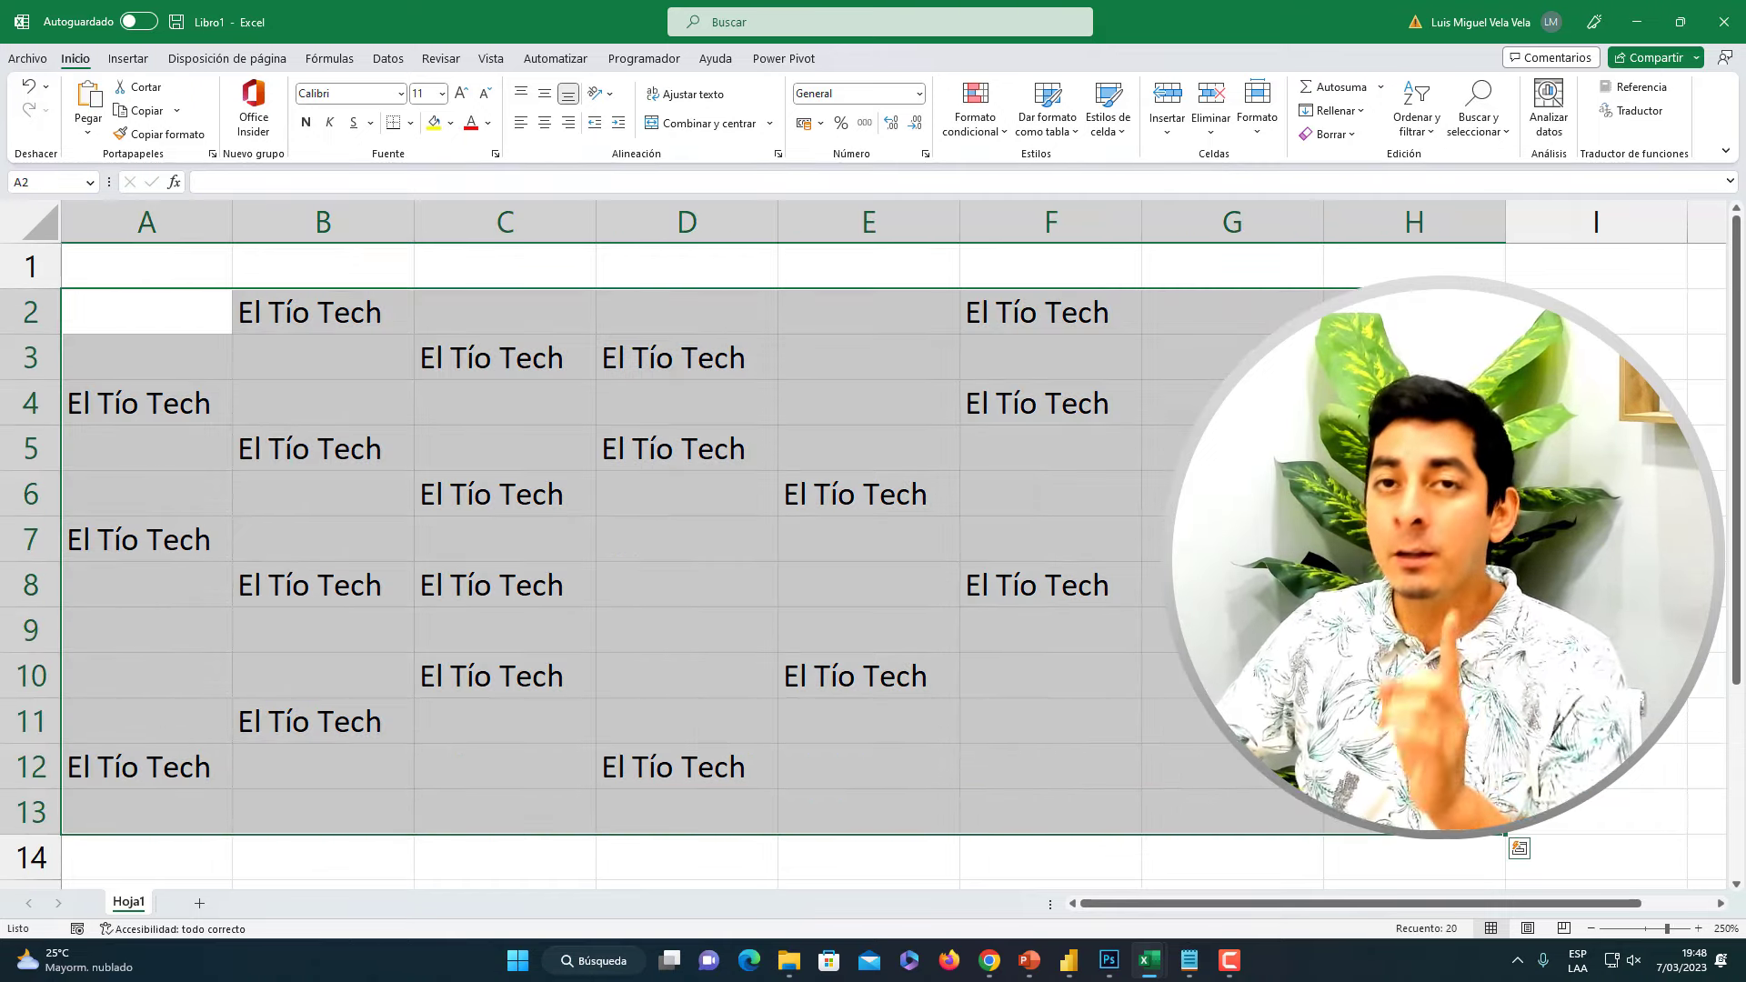
pyautogui.press('Delete')
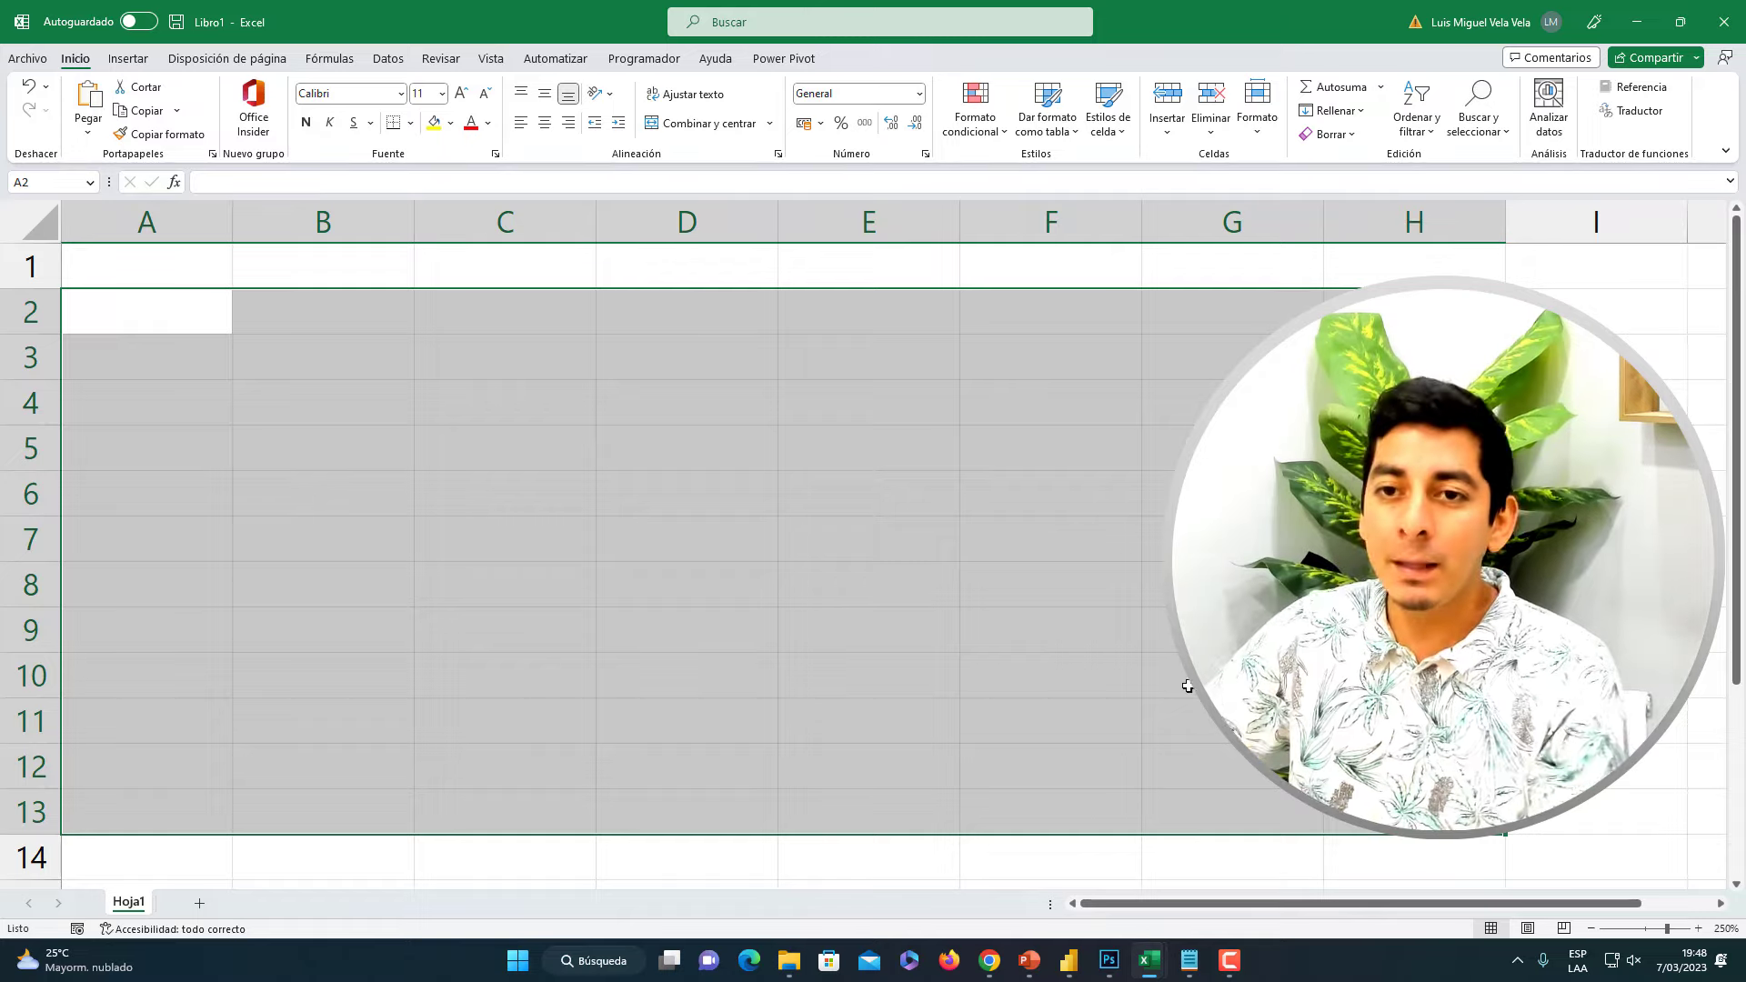
pyautogui.click(297, 301)
pyautogui.click(281, 255)
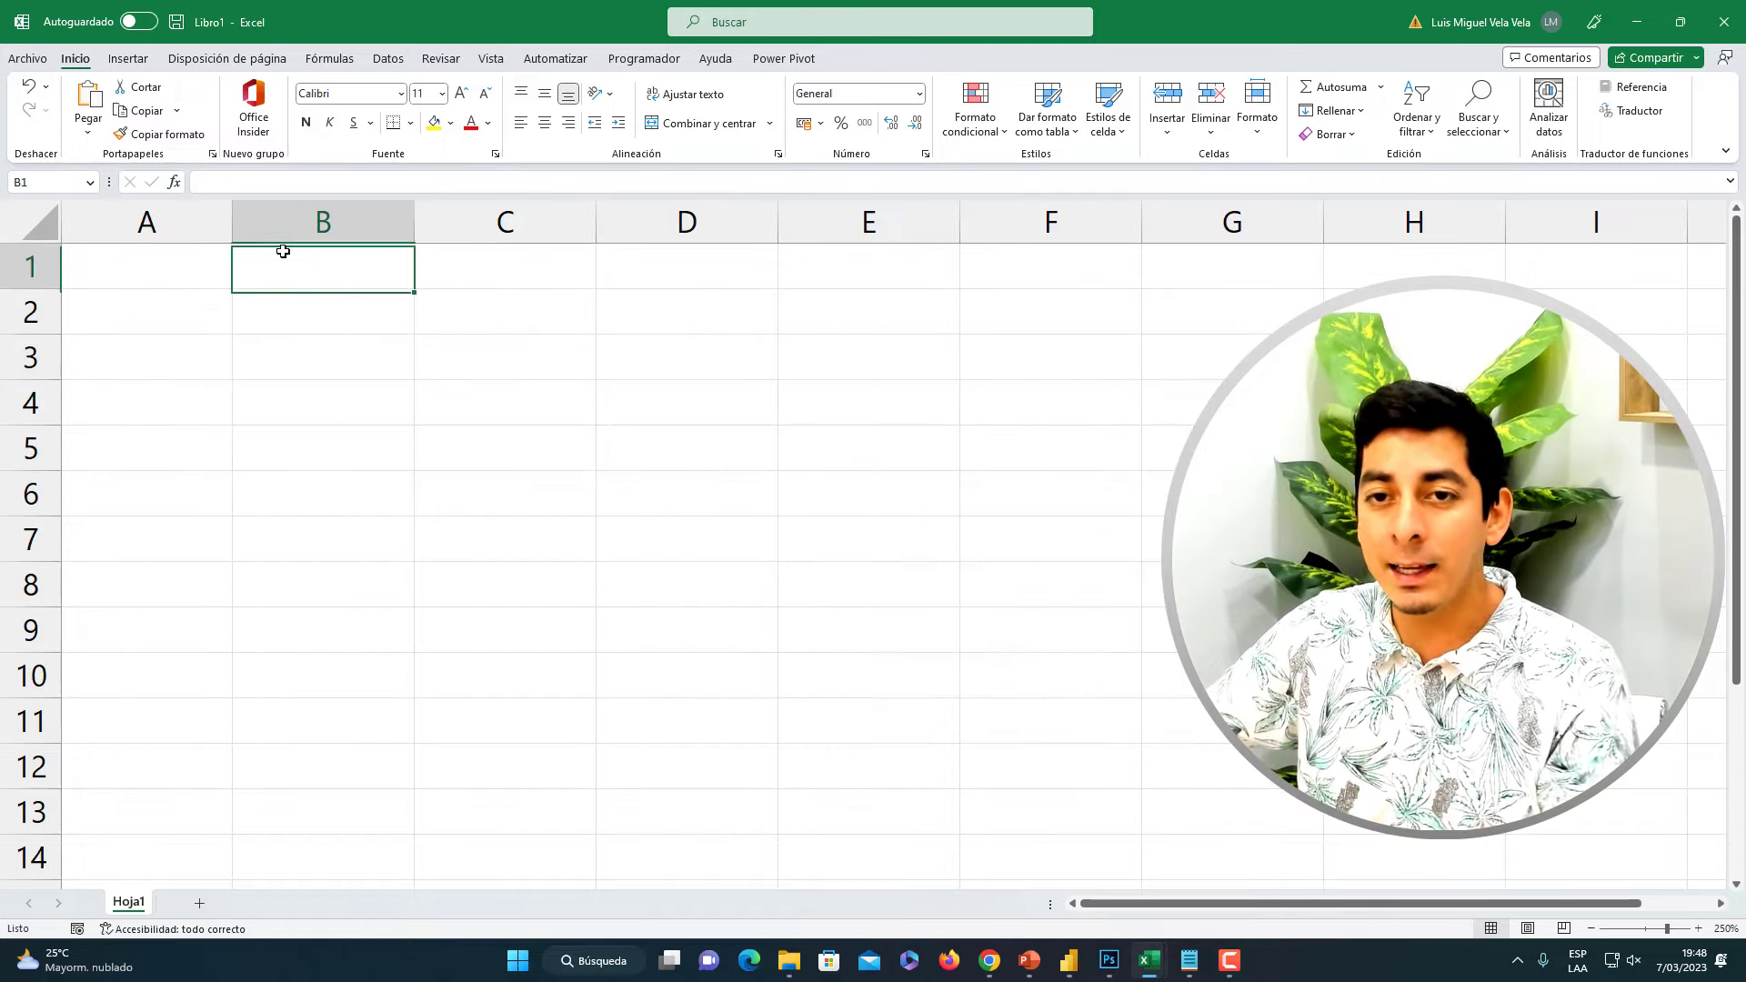
pyautogui.click(309, 314)
# In Photoshop, clear the old red marks and mark a key on the keyboard image
pyautogui.click(1109, 961)
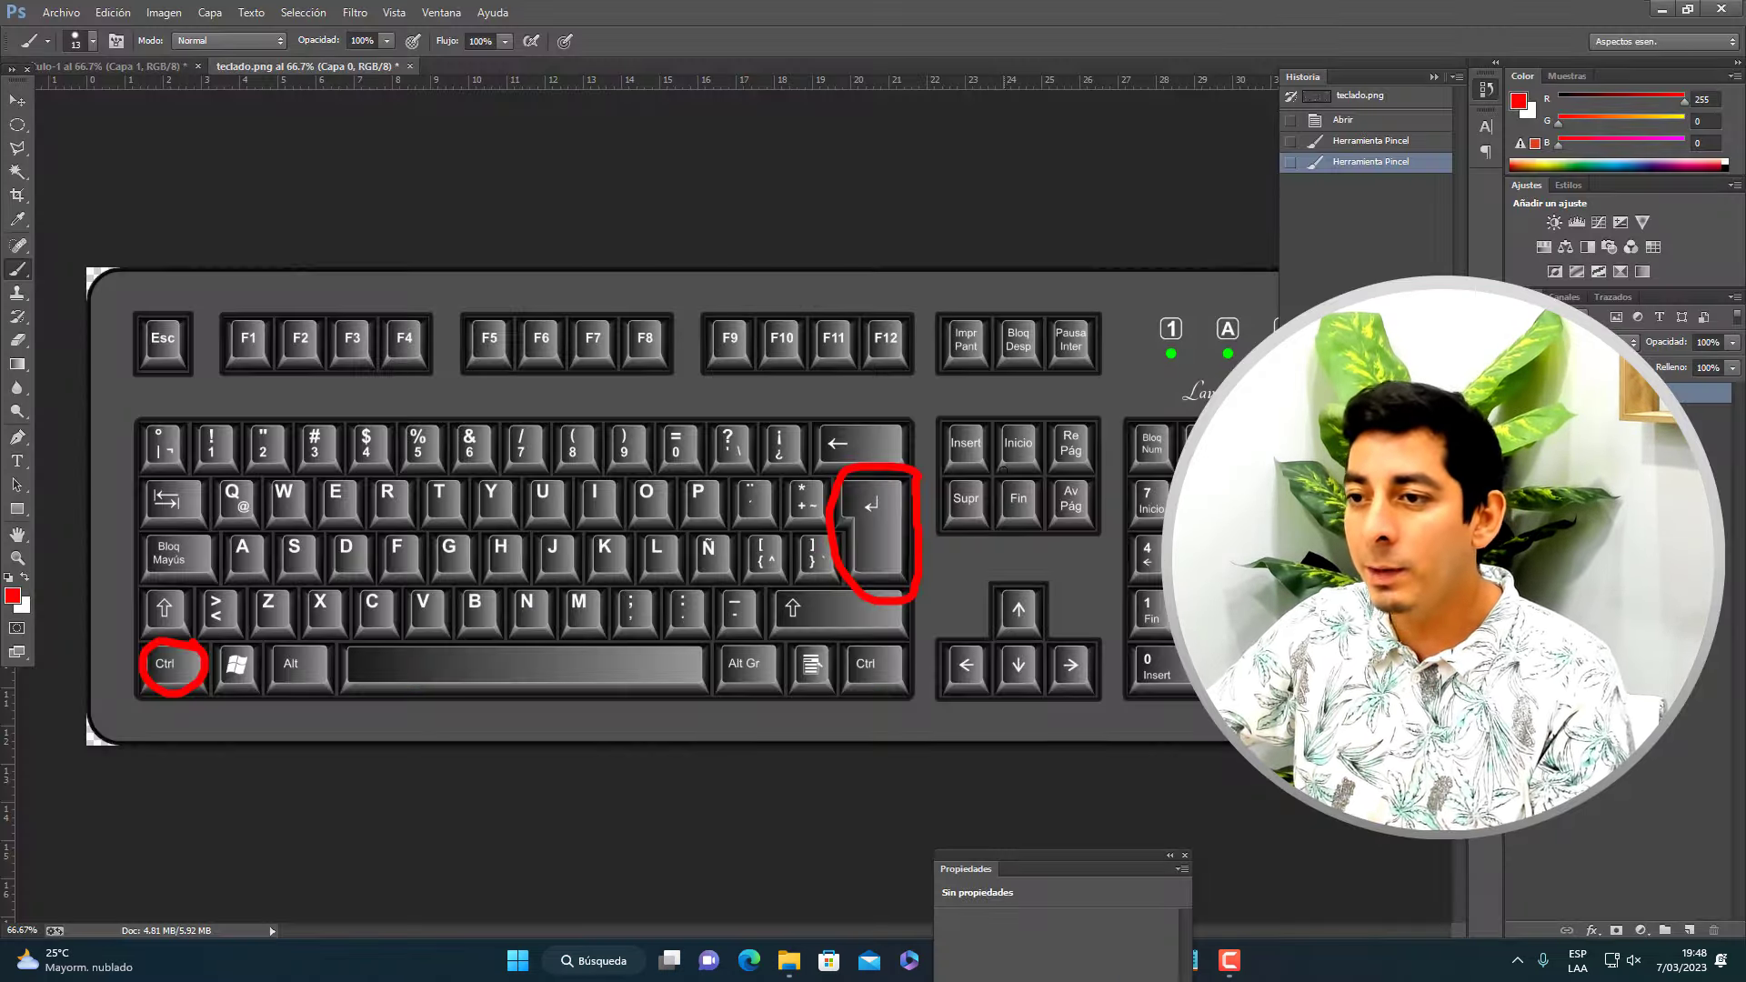
pyautogui.click(1342, 120)
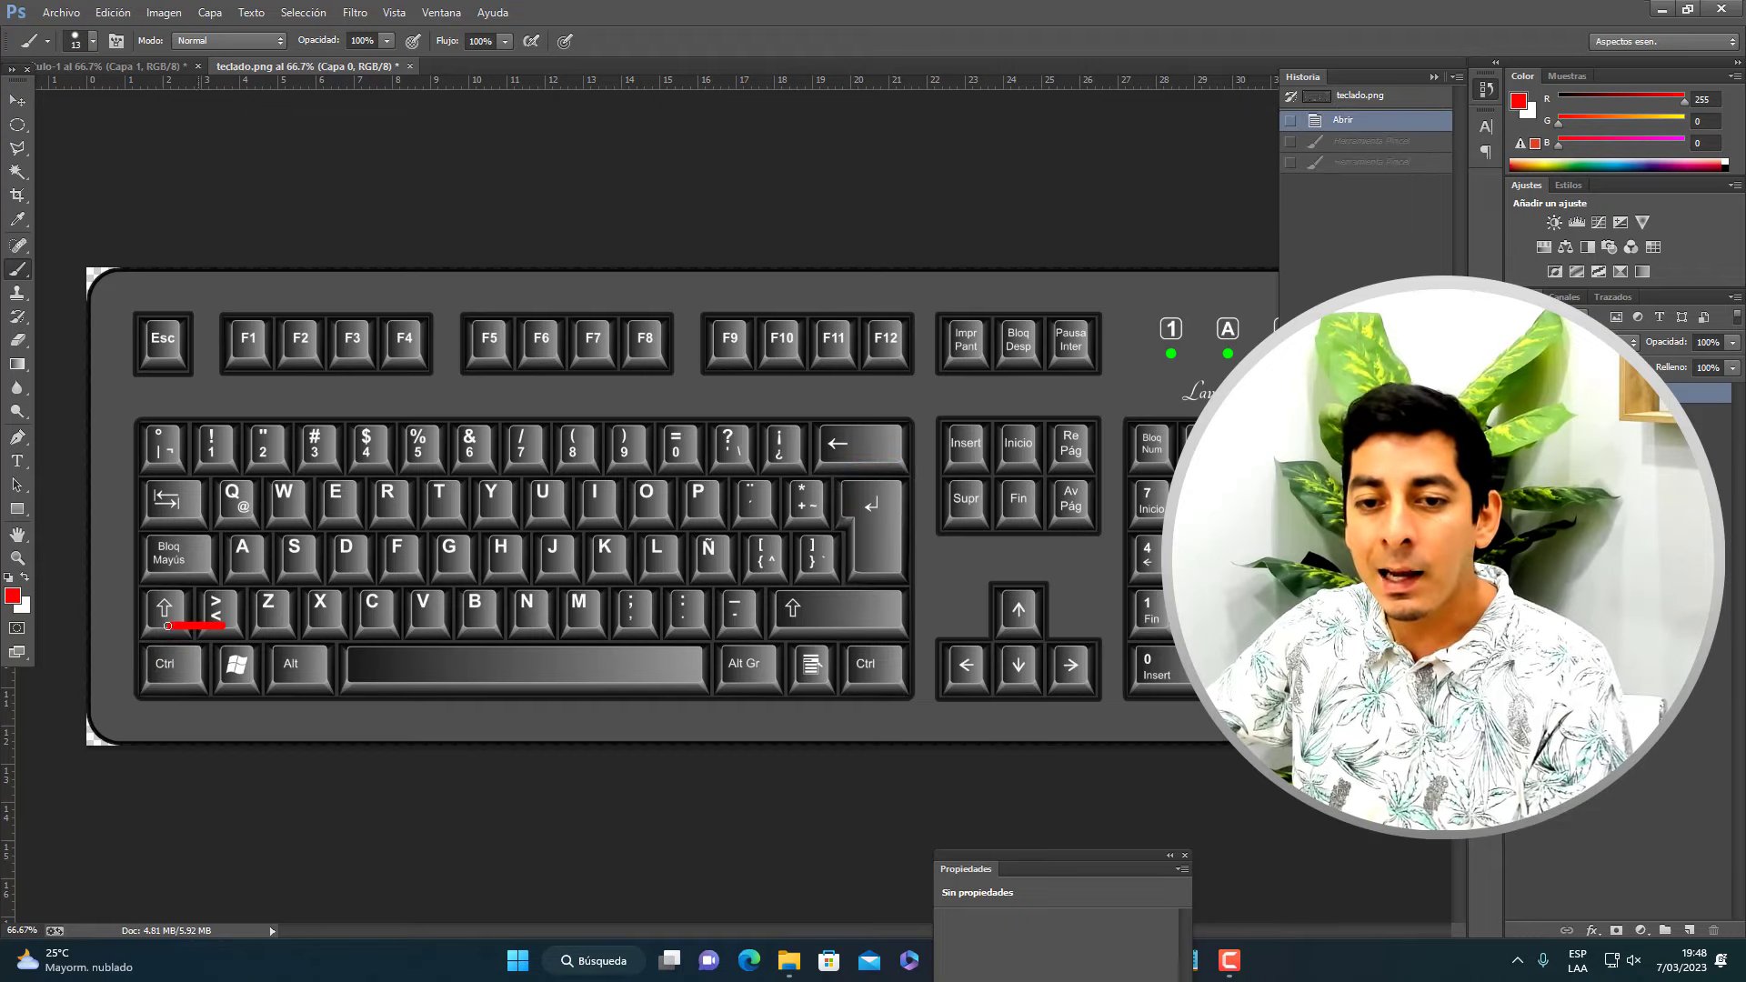
pyautogui.moveTo(226, 640); pyautogui.dragTo(225, 628)
# Starting from B2, Ctrl-add A4, C3, C6, A8, D8, E5, G3 and C10 to the selection
pyautogui.click(1661, 9)
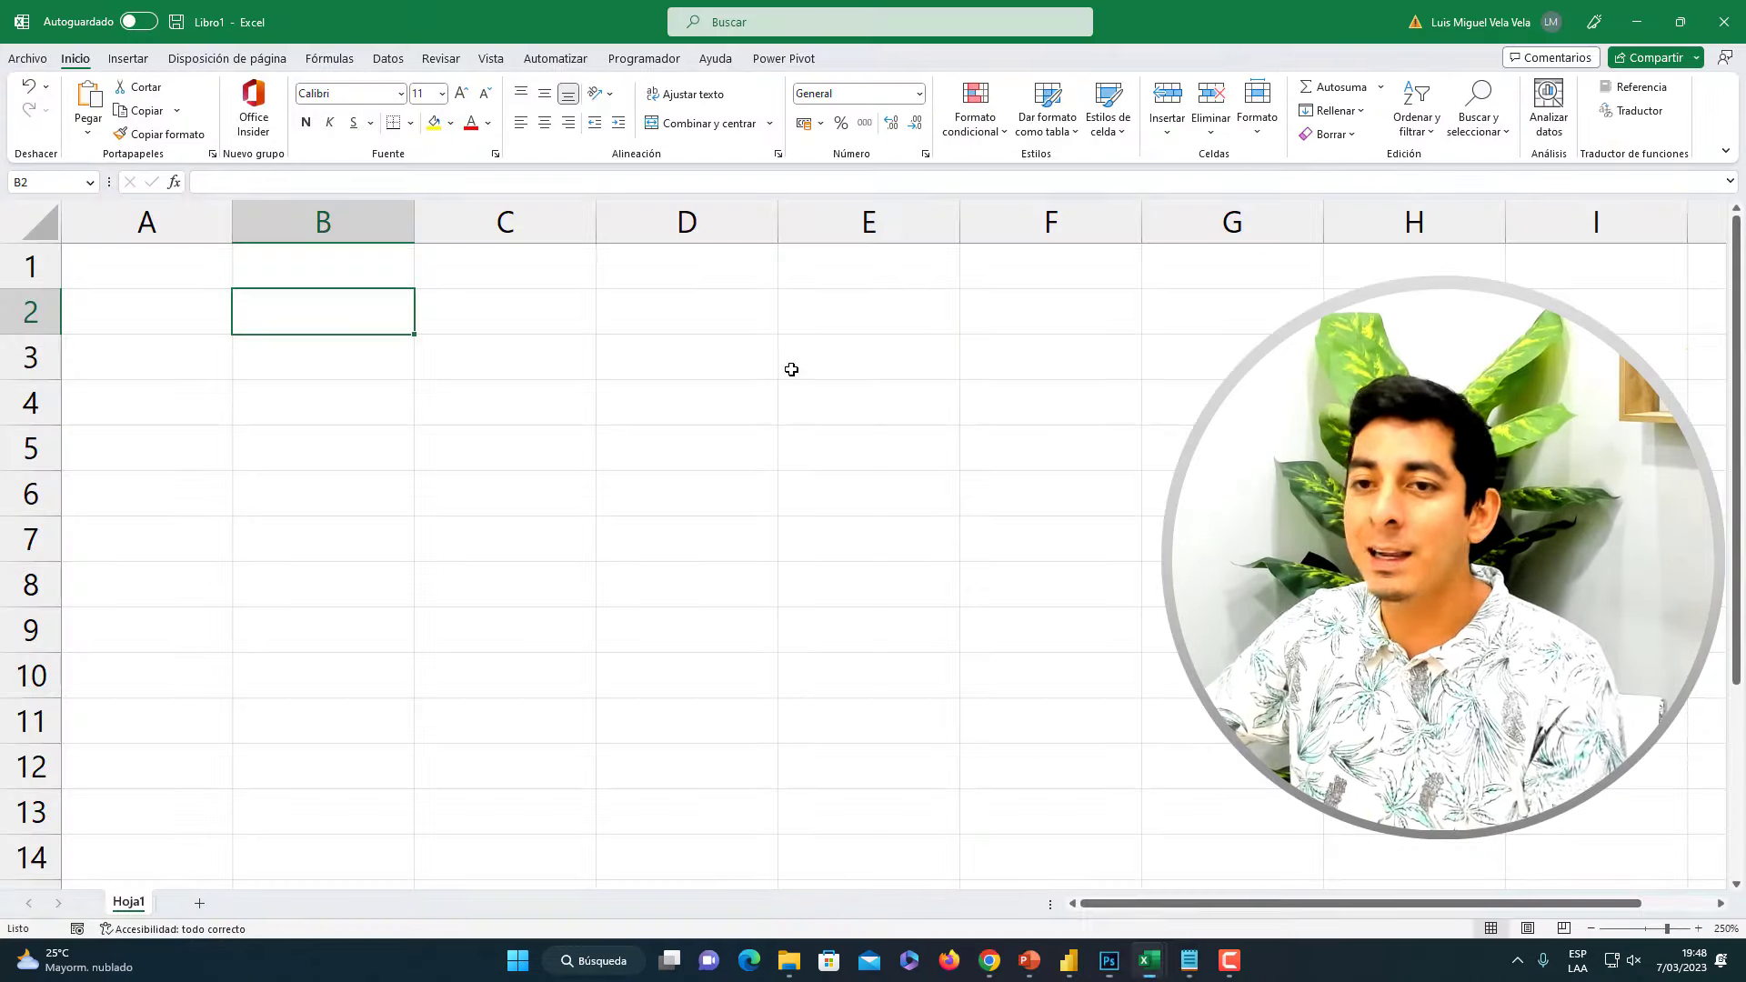
pyautogui.keyDown('ctrl'); pyautogui.click(143, 398); pyautogui.keyUp('ctrl')
pyautogui.keyDown('ctrl'); pyautogui.click(575, 355); pyautogui.keyUp('ctrl')
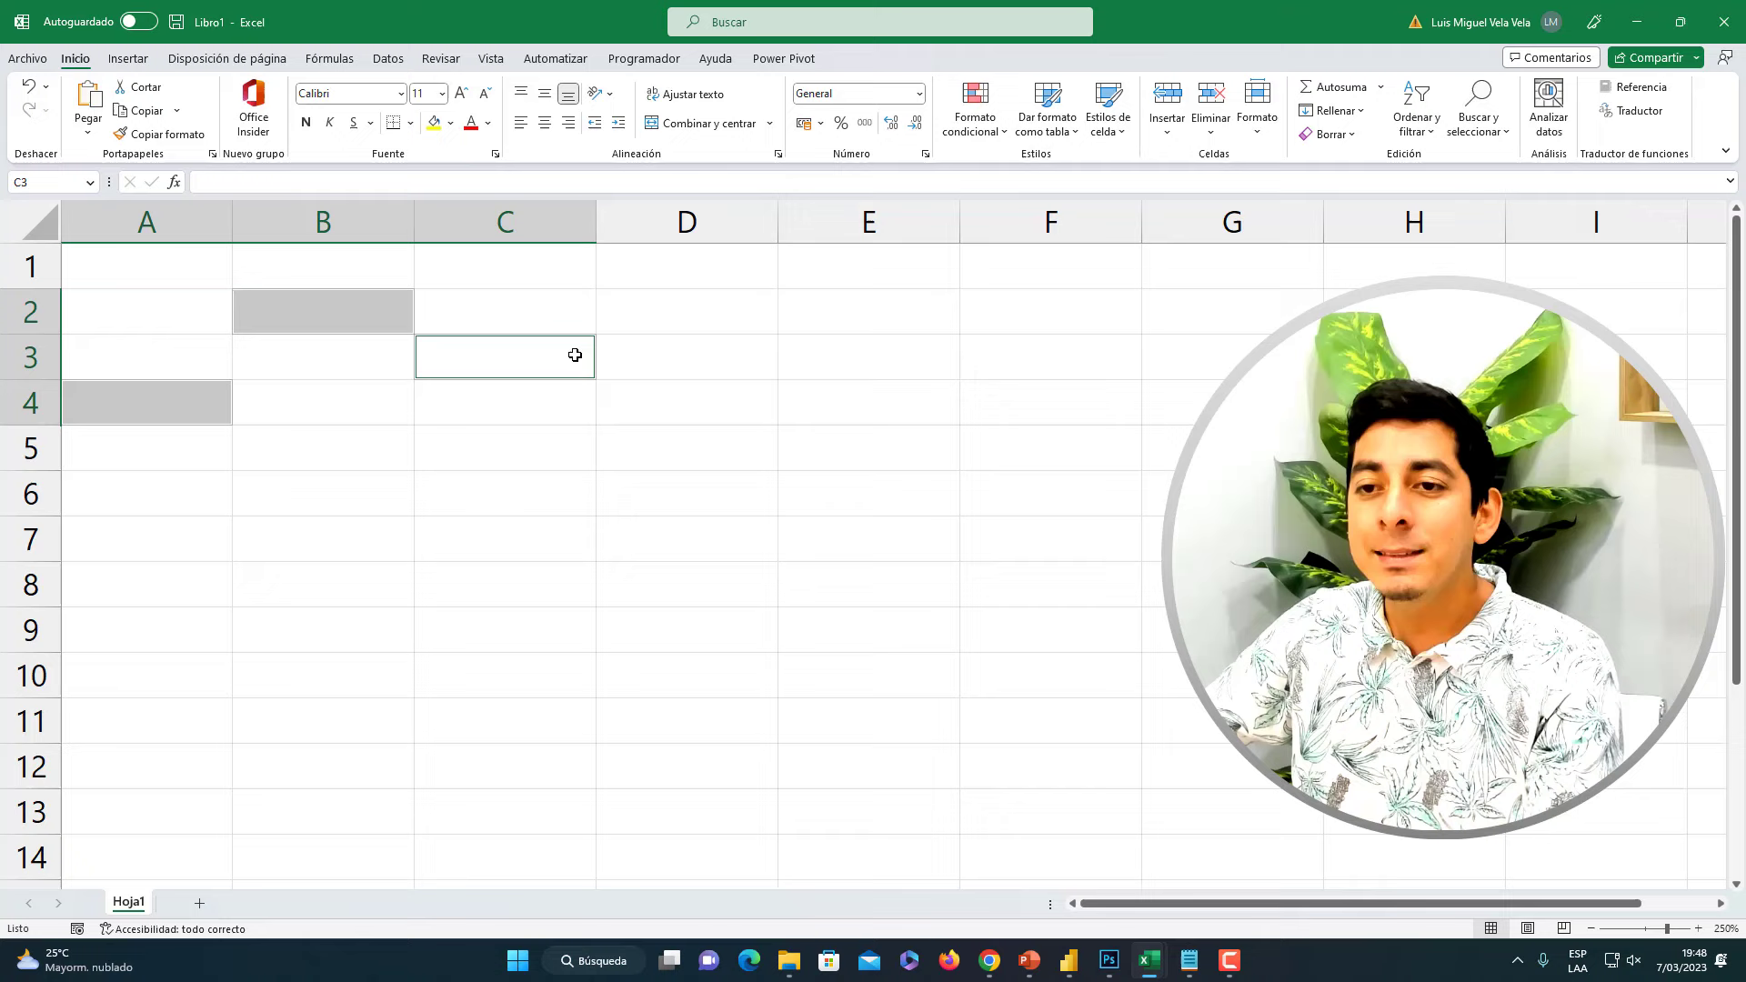
pyautogui.keyDown('ctrl'); pyautogui.click(498, 502); pyautogui.keyUp('ctrl')
pyautogui.keyDown('ctrl'); pyautogui.click(172, 580); pyautogui.keyUp('ctrl')
pyautogui.keyDown('ctrl'); pyautogui.click(660, 585); pyautogui.keyUp('ctrl')
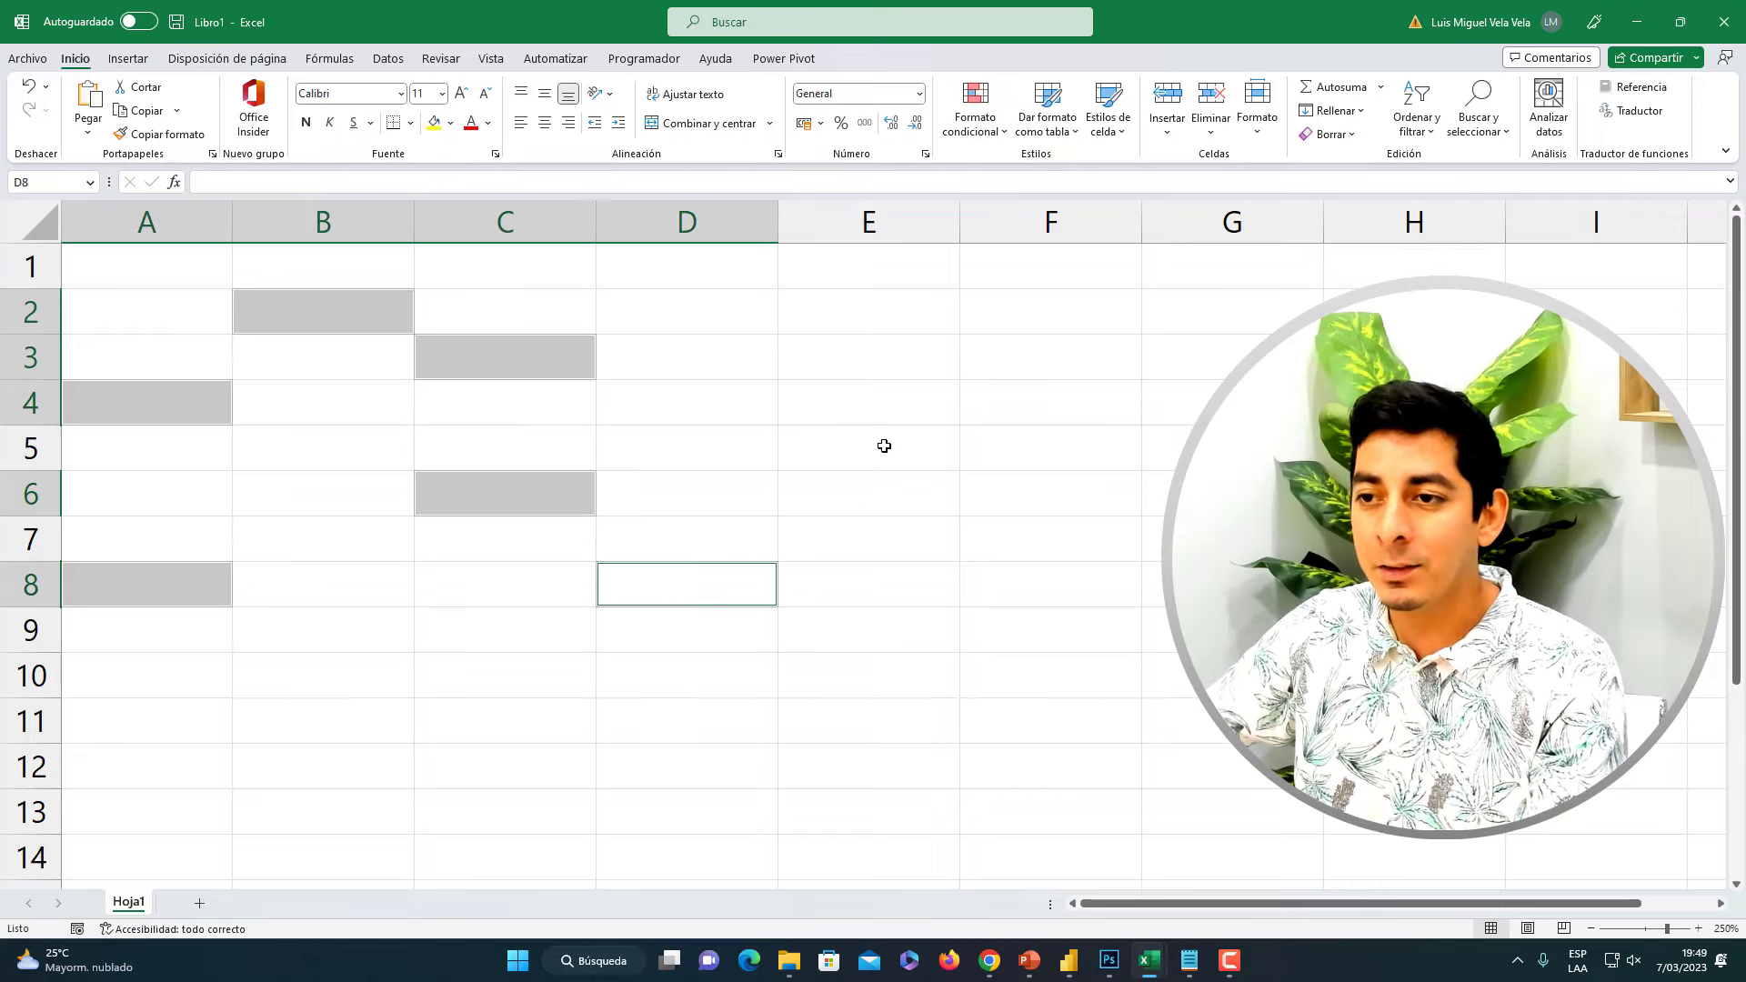
pyautogui.keyDown('ctrl'); pyautogui.click(884, 445); pyautogui.keyUp('ctrl')
pyautogui.keyDown('ctrl'); pyautogui.click(1180, 362); pyautogui.keyUp('ctrl')
pyautogui.keyDown('ctrl'); pyautogui.click(478, 685); pyautogui.keyUp('ctrl')
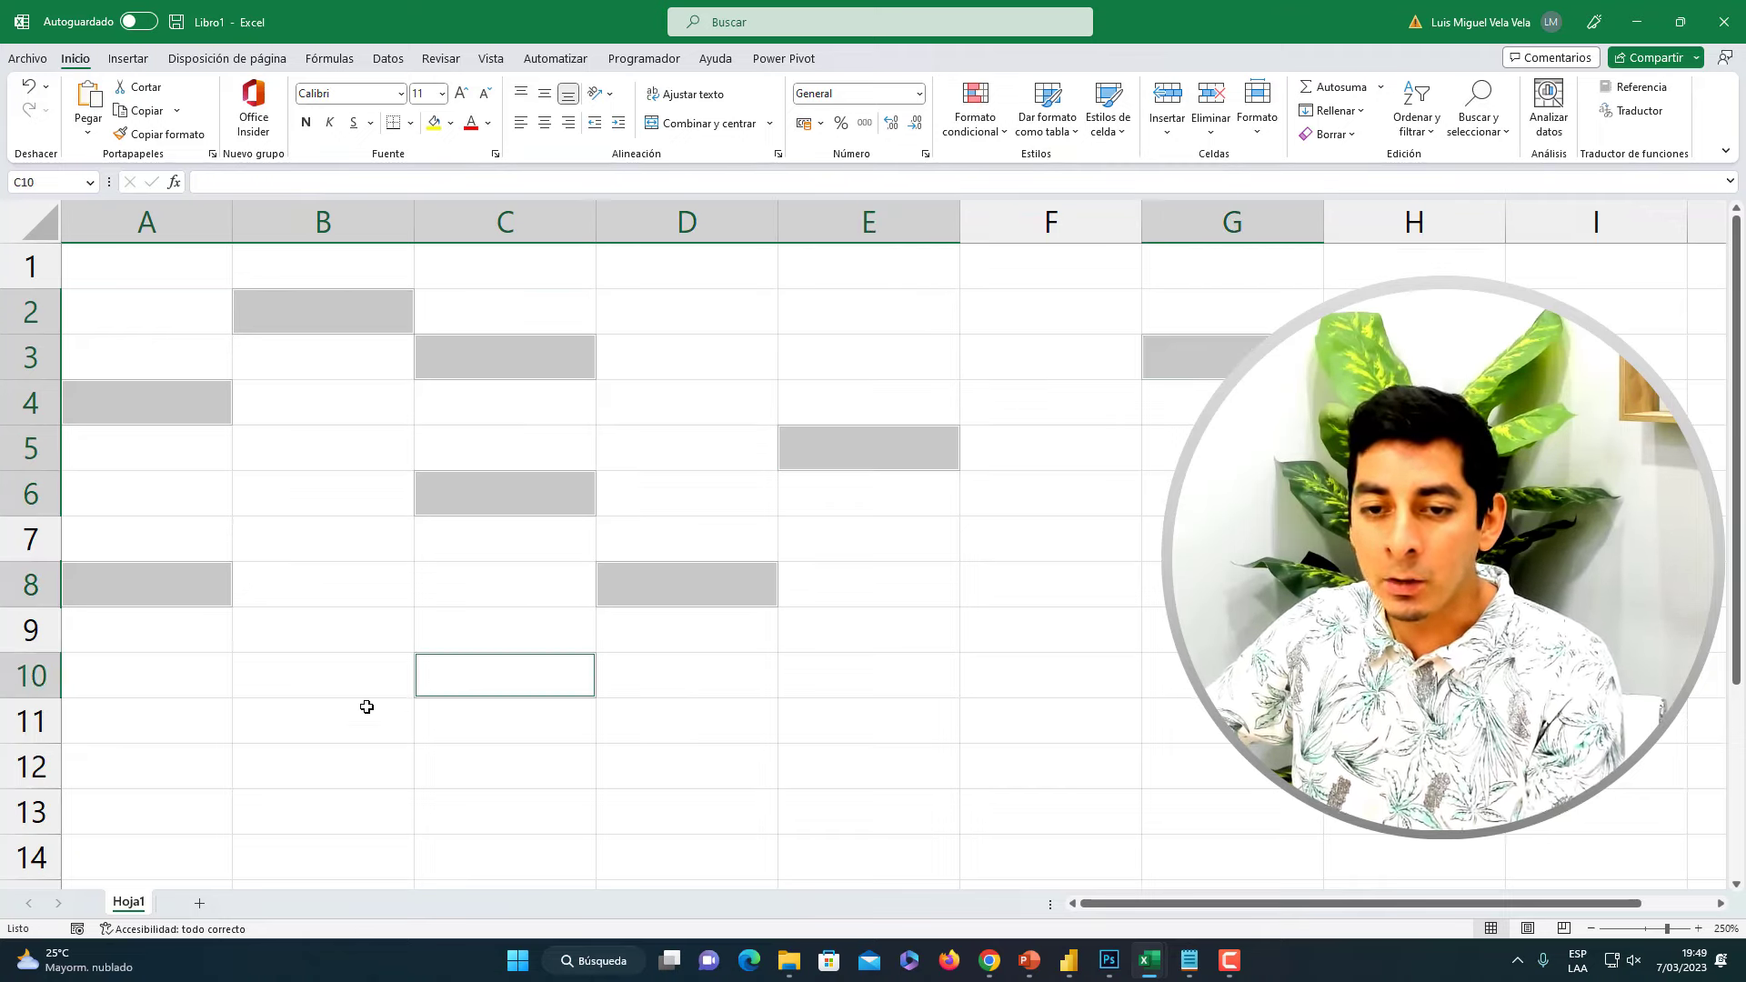
# Add A11, A12, E10, F12, E3, D2 and finally F7 to the selection
pyautogui.keyDown('ctrl'); pyautogui.click(215, 726); pyautogui.keyUp('ctrl')
pyautogui.keyDown('ctrl'); pyautogui.click(198, 784); pyautogui.keyUp('ctrl')
pyautogui.keyDown('ctrl'); pyautogui.click(812, 670); pyautogui.keyUp('ctrl')
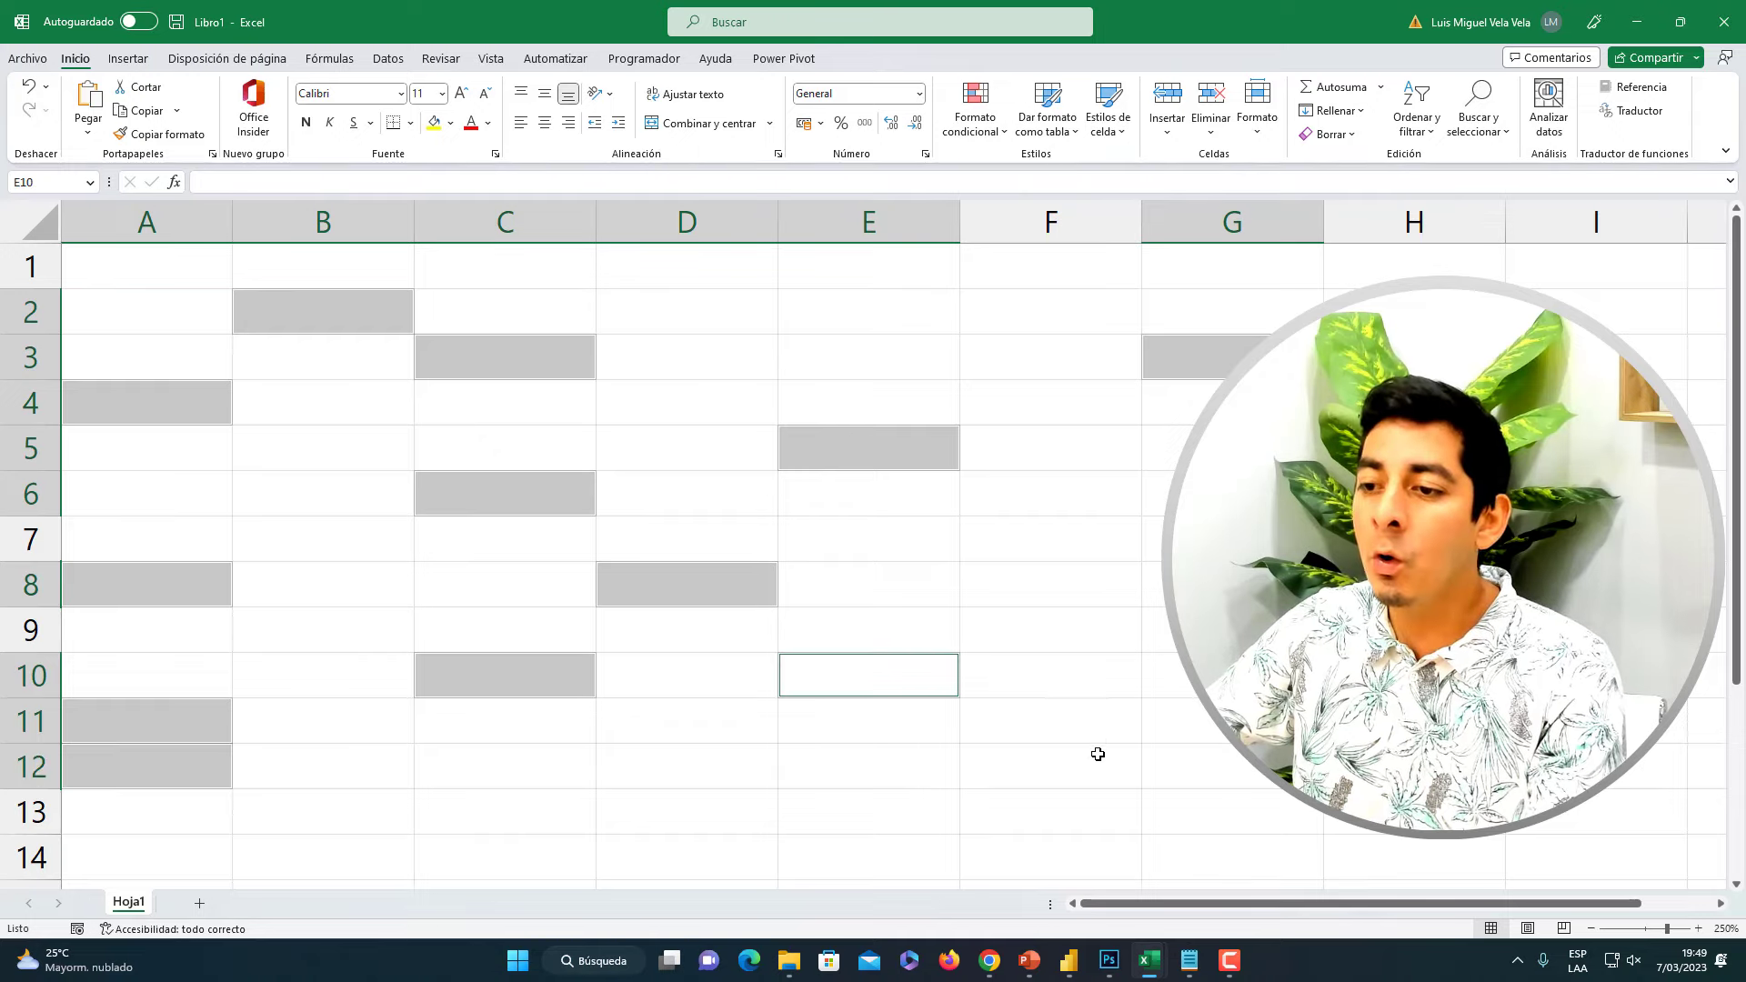
pyautogui.keyDown('ctrl'); pyautogui.click(1097, 754); pyautogui.keyUp('ctrl')
pyautogui.keyDown('ctrl'); pyautogui.click(840, 368); pyautogui.keyUp('ctrl')
pyautogui.keyDown('ctrl'); pyautogui.click(729, 295); pyautogui.keyUp('ctrl')
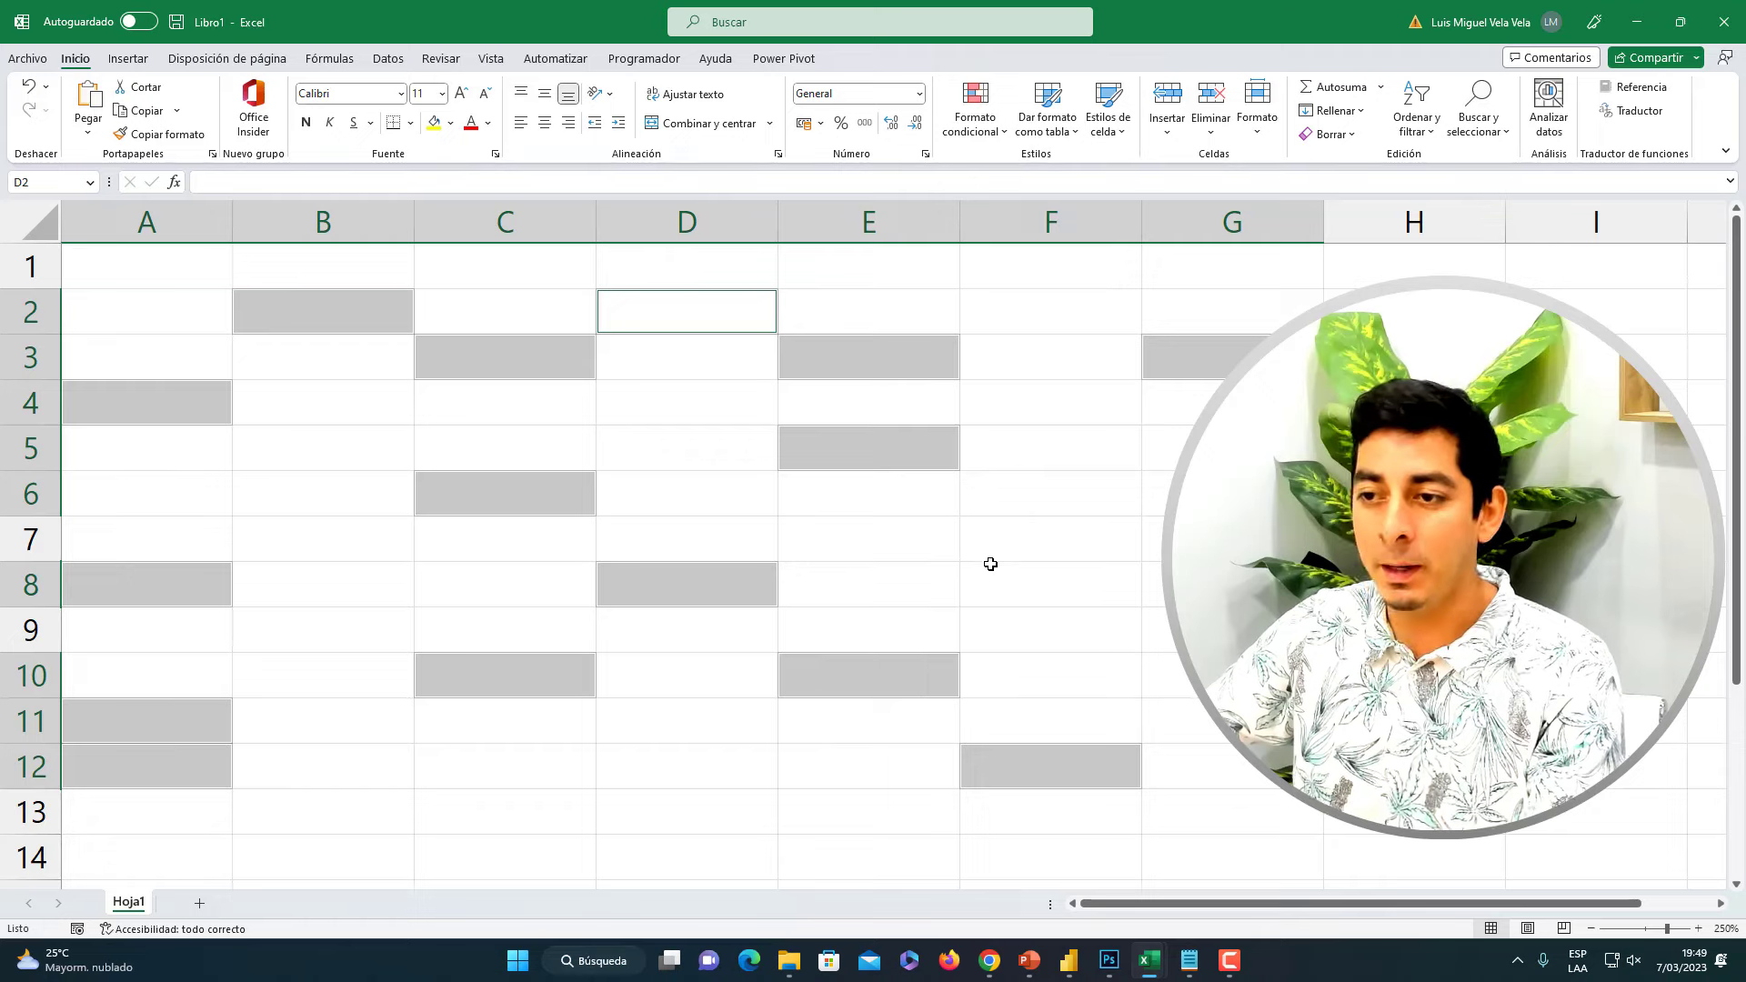
pyautogui.keyDown('ctrl'); pyautogui.click(1045, 537); pyautogui.keyUp('ctrl')
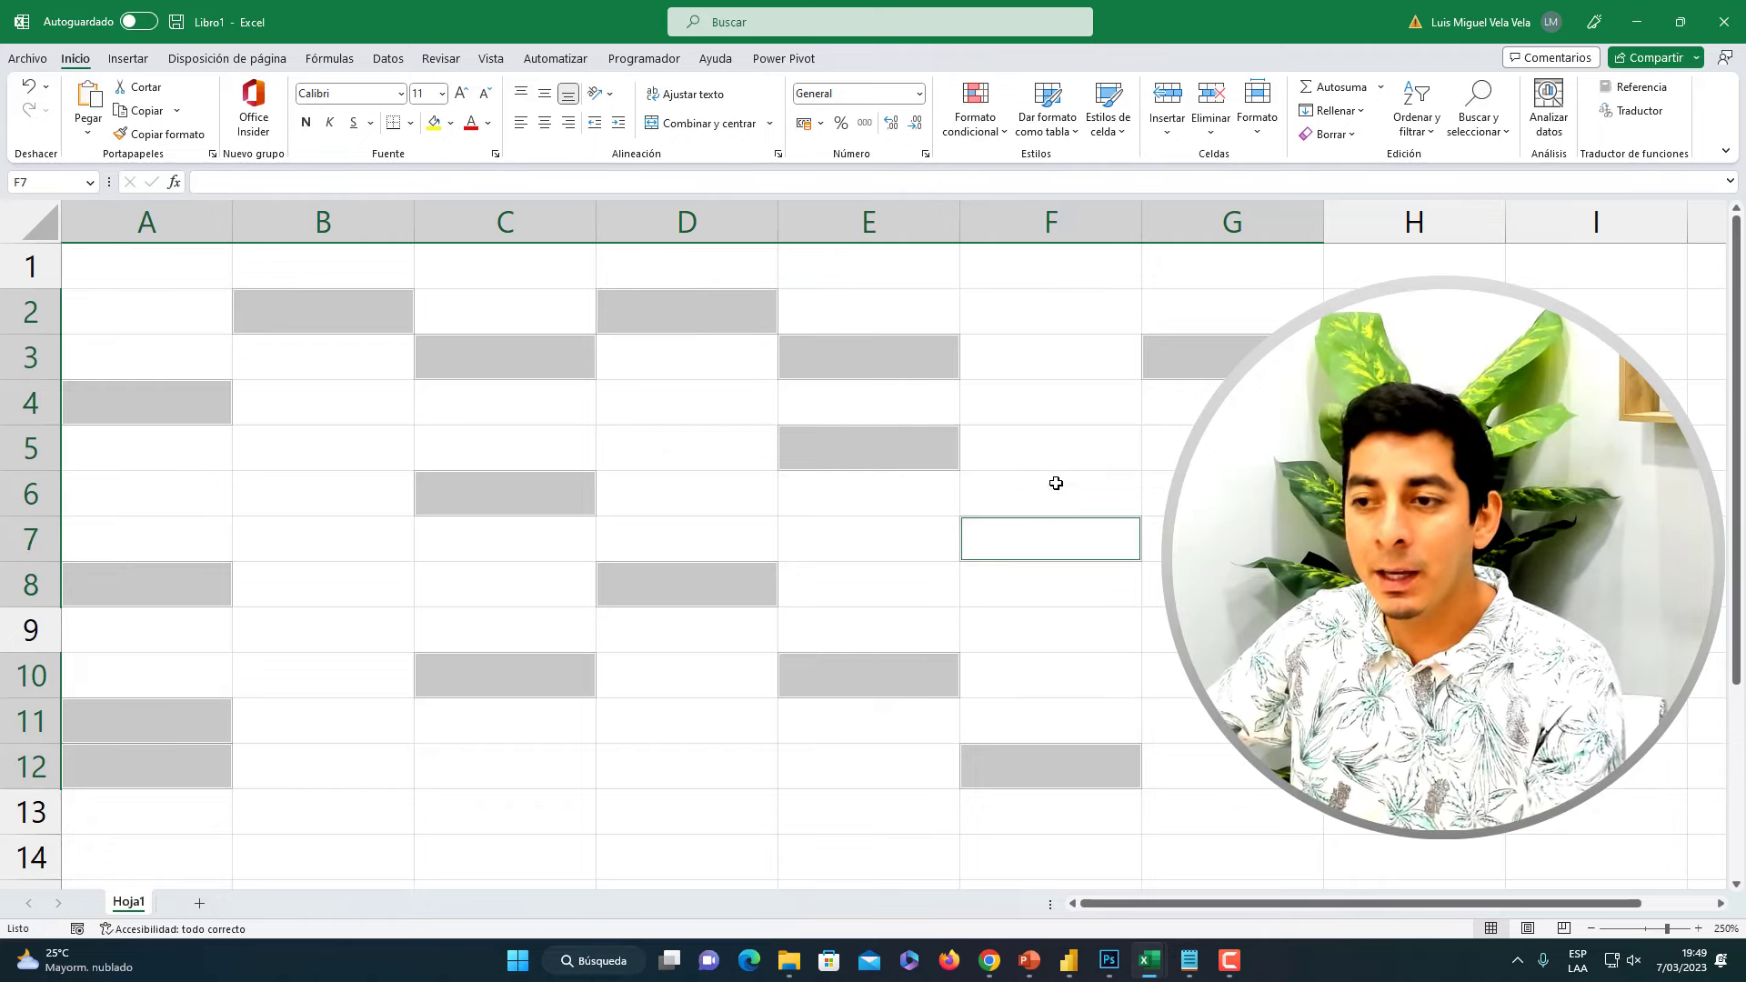
pyautogui.press('super+plus')
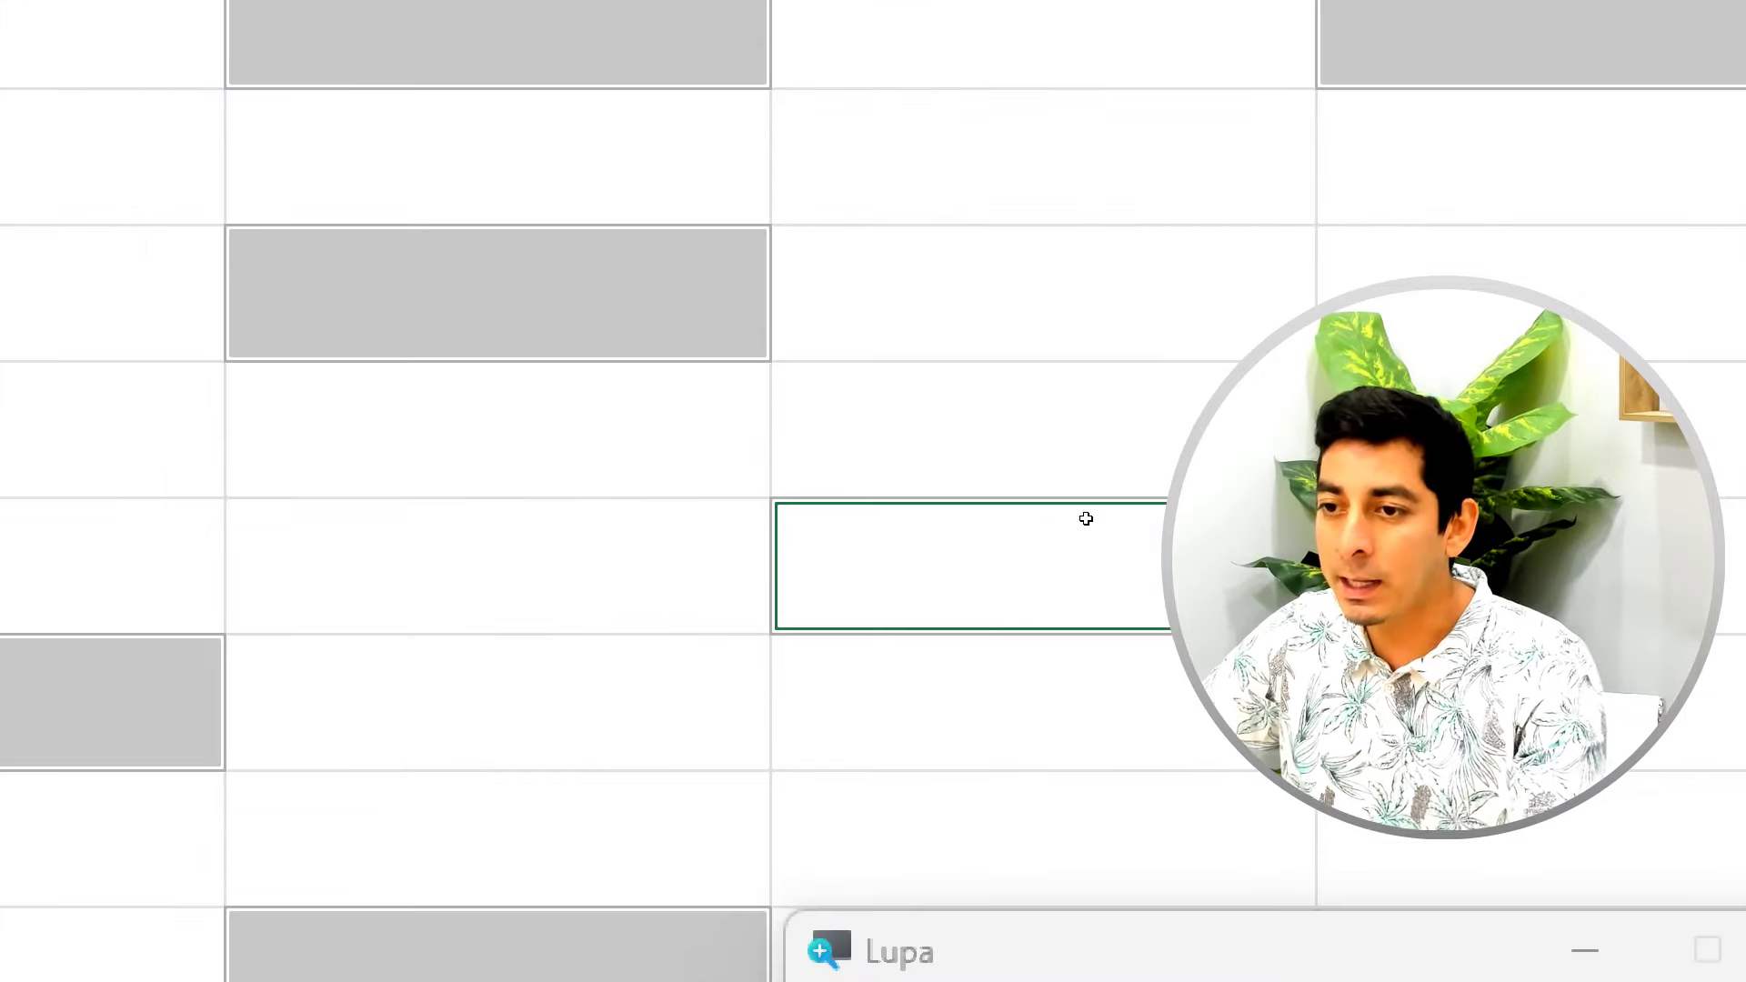
pyautogui.press('super+minus')
# Type the formula =$A$1 in F7, pointing at A1 and making it absolute with F4
pyautogui.press('super+Escape')
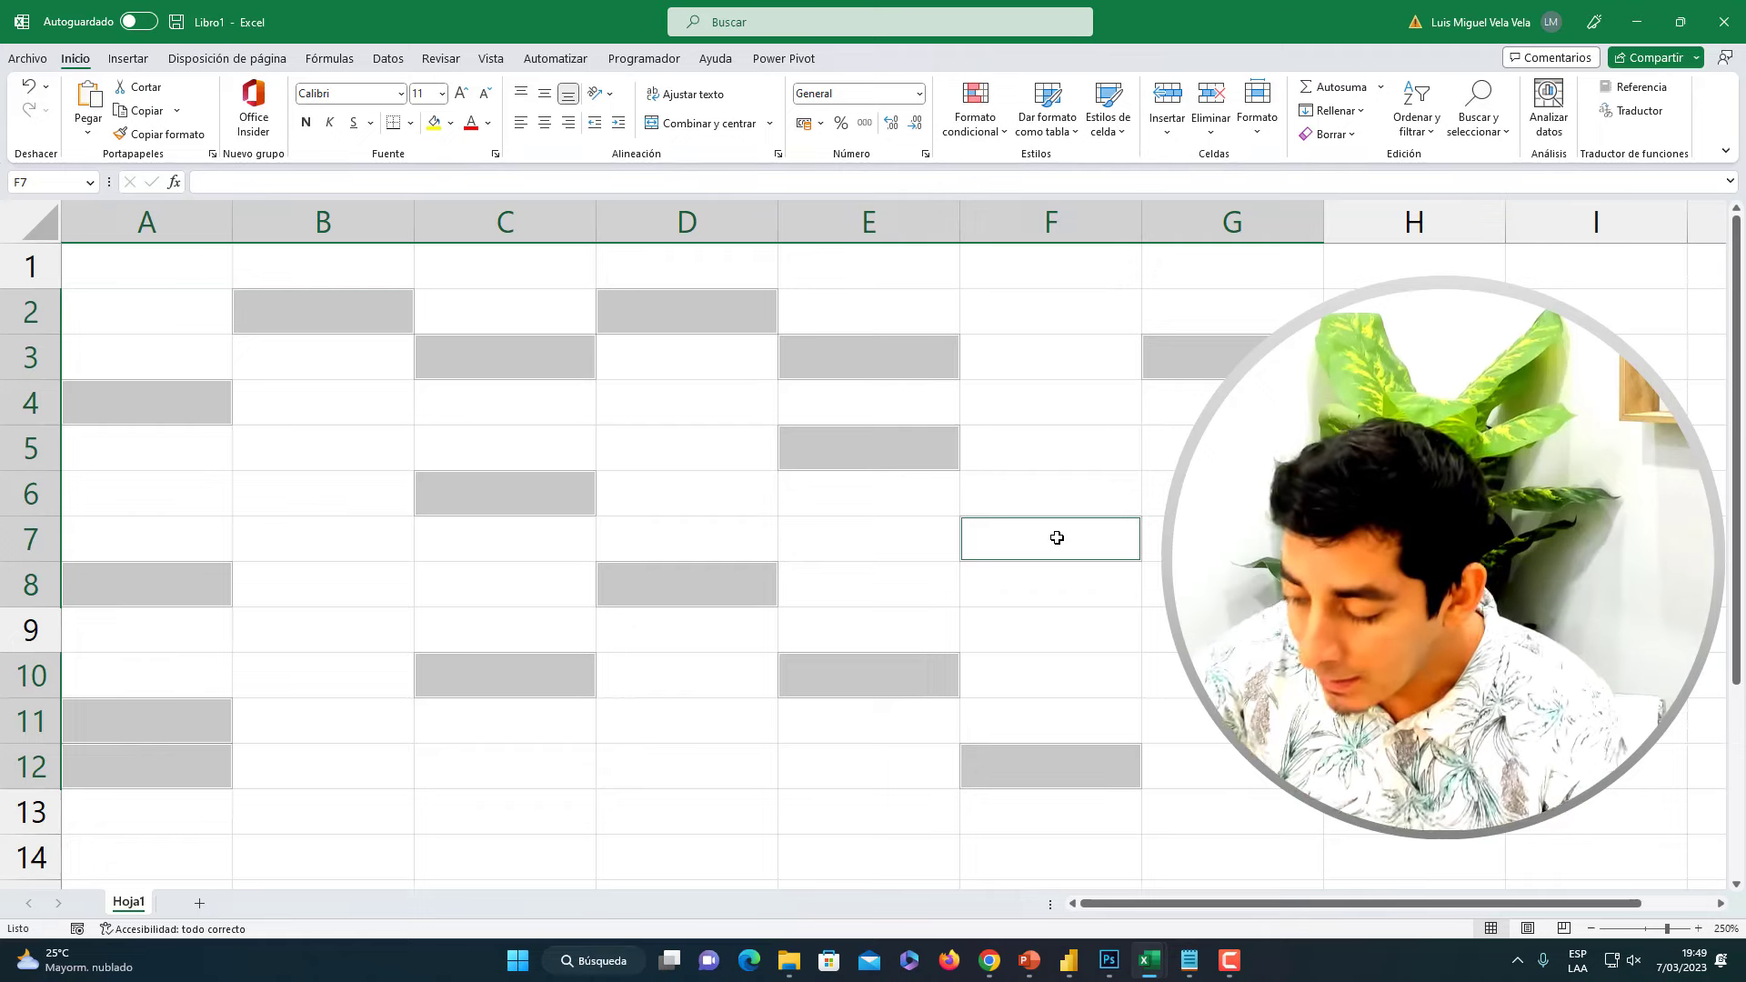
pyautogui.write('=')
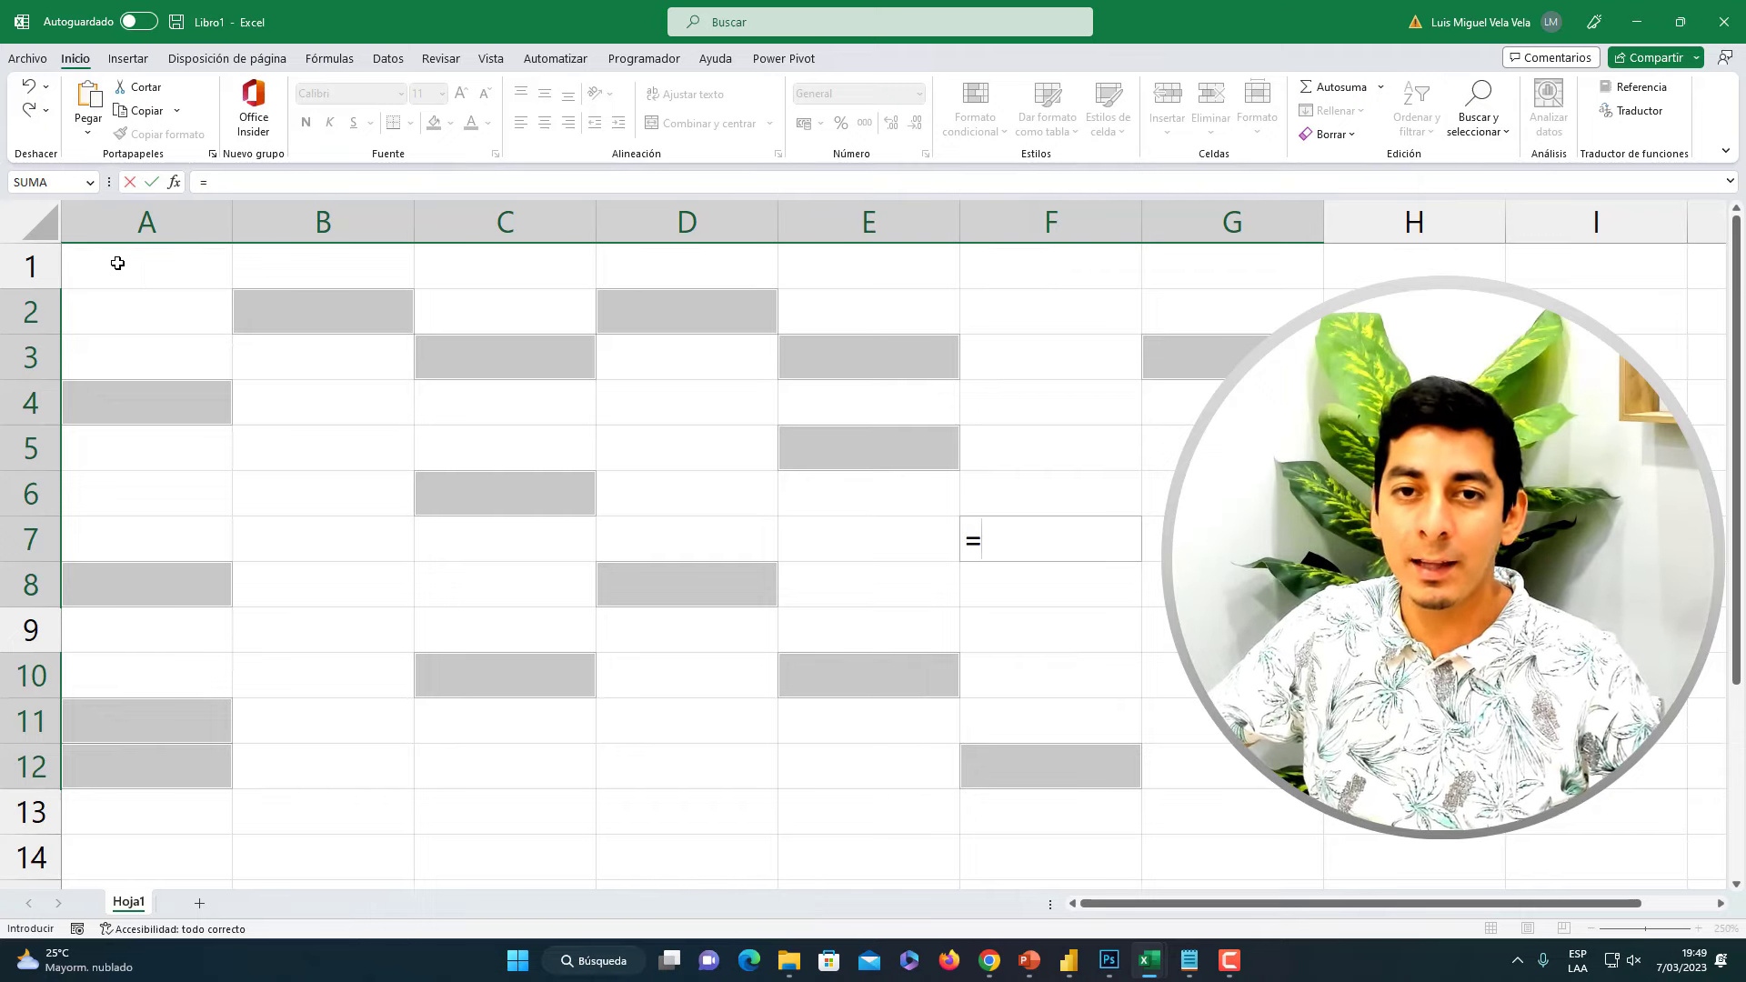
pyautogui.click(117, 263)
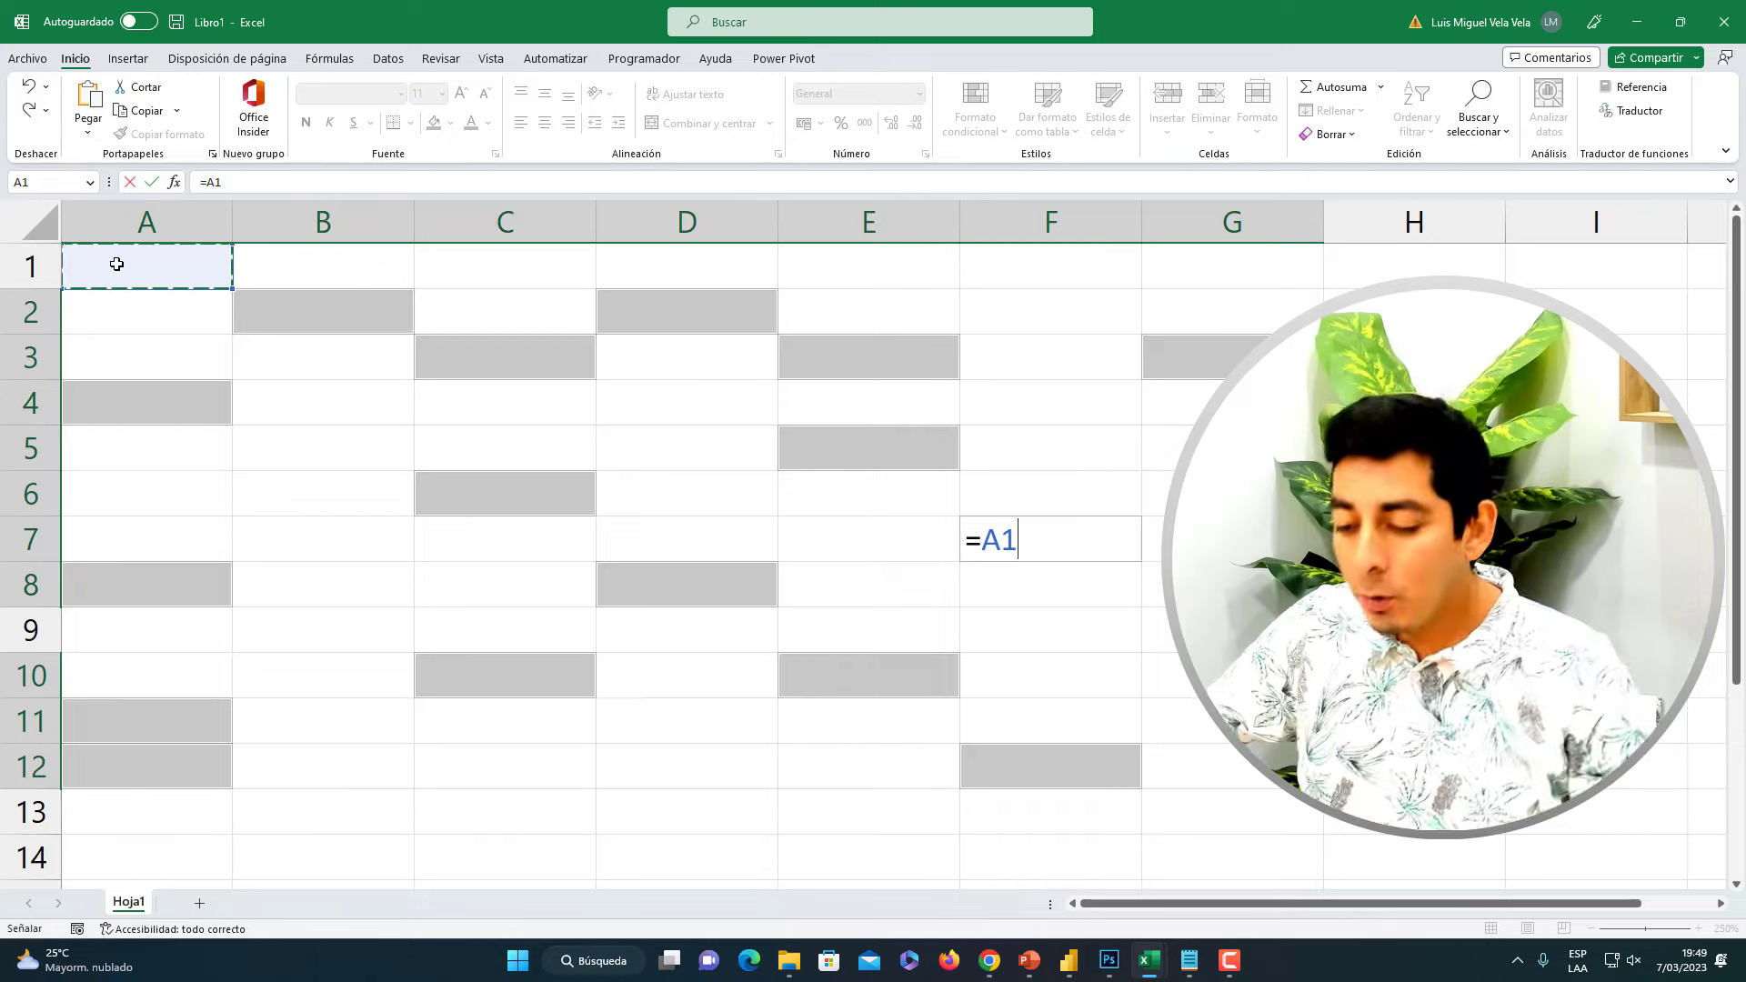
pyautogui.press('F4')
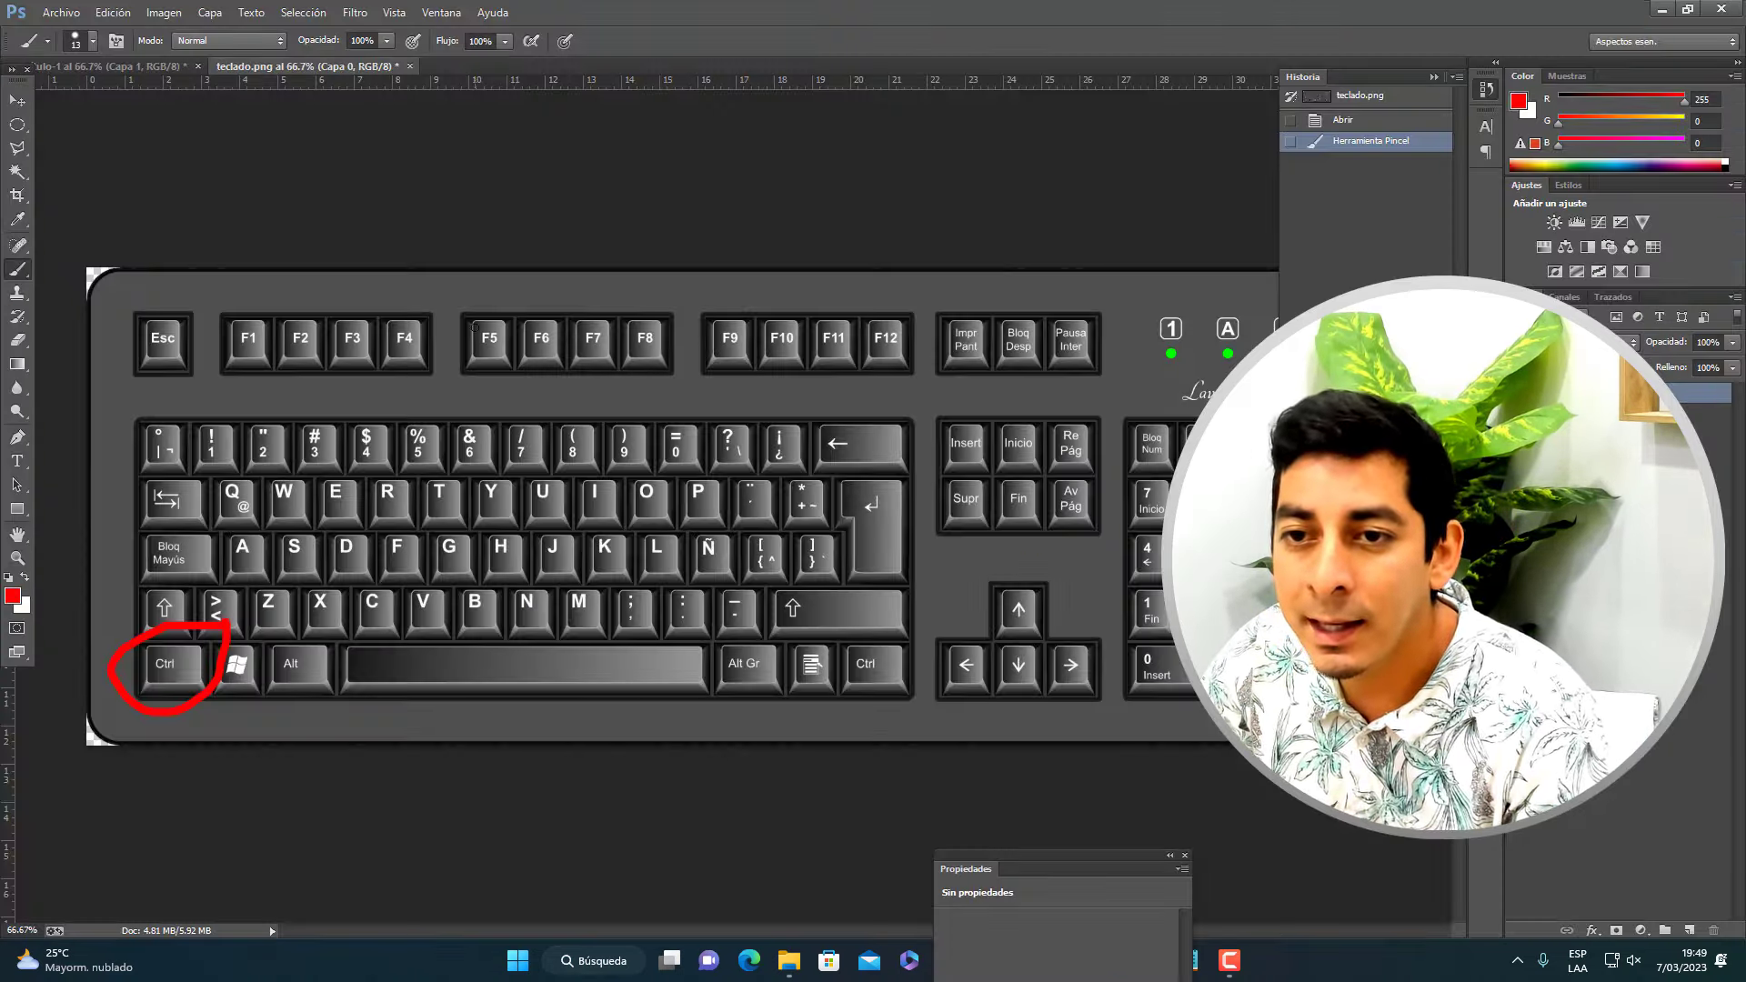
# In Photoshop, circle F4, undo it, then circle the left Ctrl and Enter keys in red
pyautogui.moveTo(434, 319)
pyautogui.mouseDown()
pyautogui.moveTo(444, 378)
pyautogui.moveTo(513, 377)
pyautogui.mouseUp()
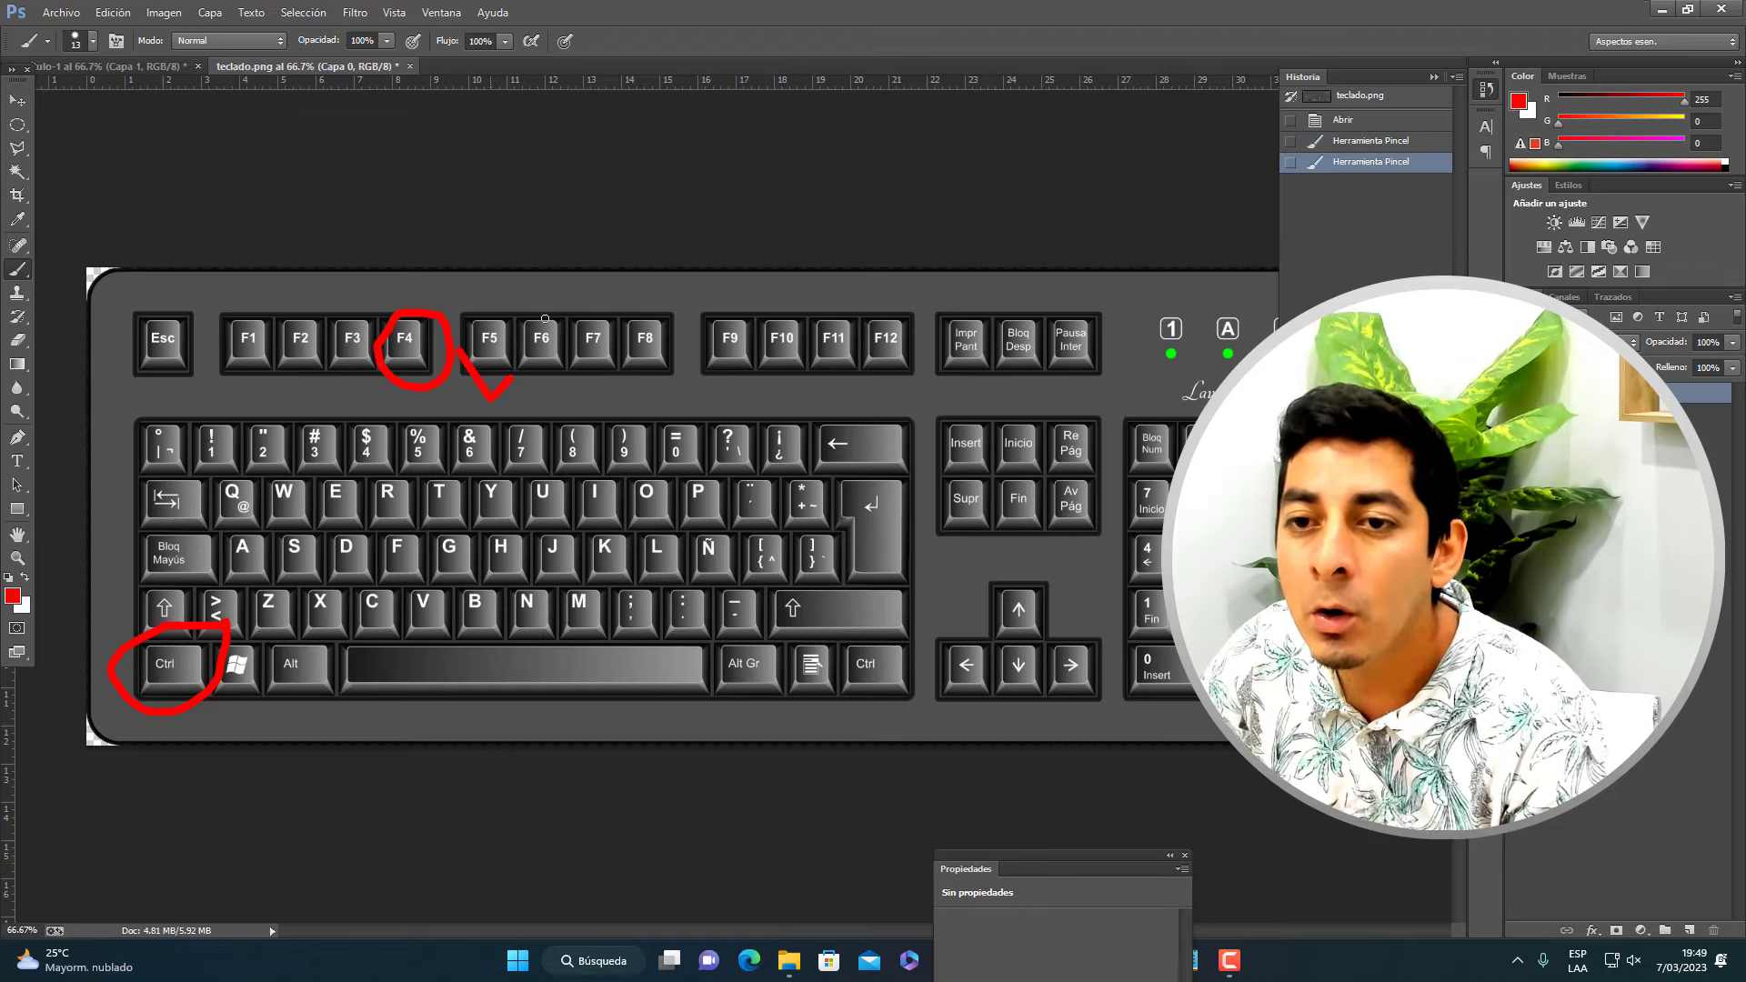
pyautogui.hotkey('ctrl', 'alt', 'z')
pyautogui.hotkey('ctrl', 'alt', 'z')
pyautogui.hotkey('ctrl', 'alt', 'z')
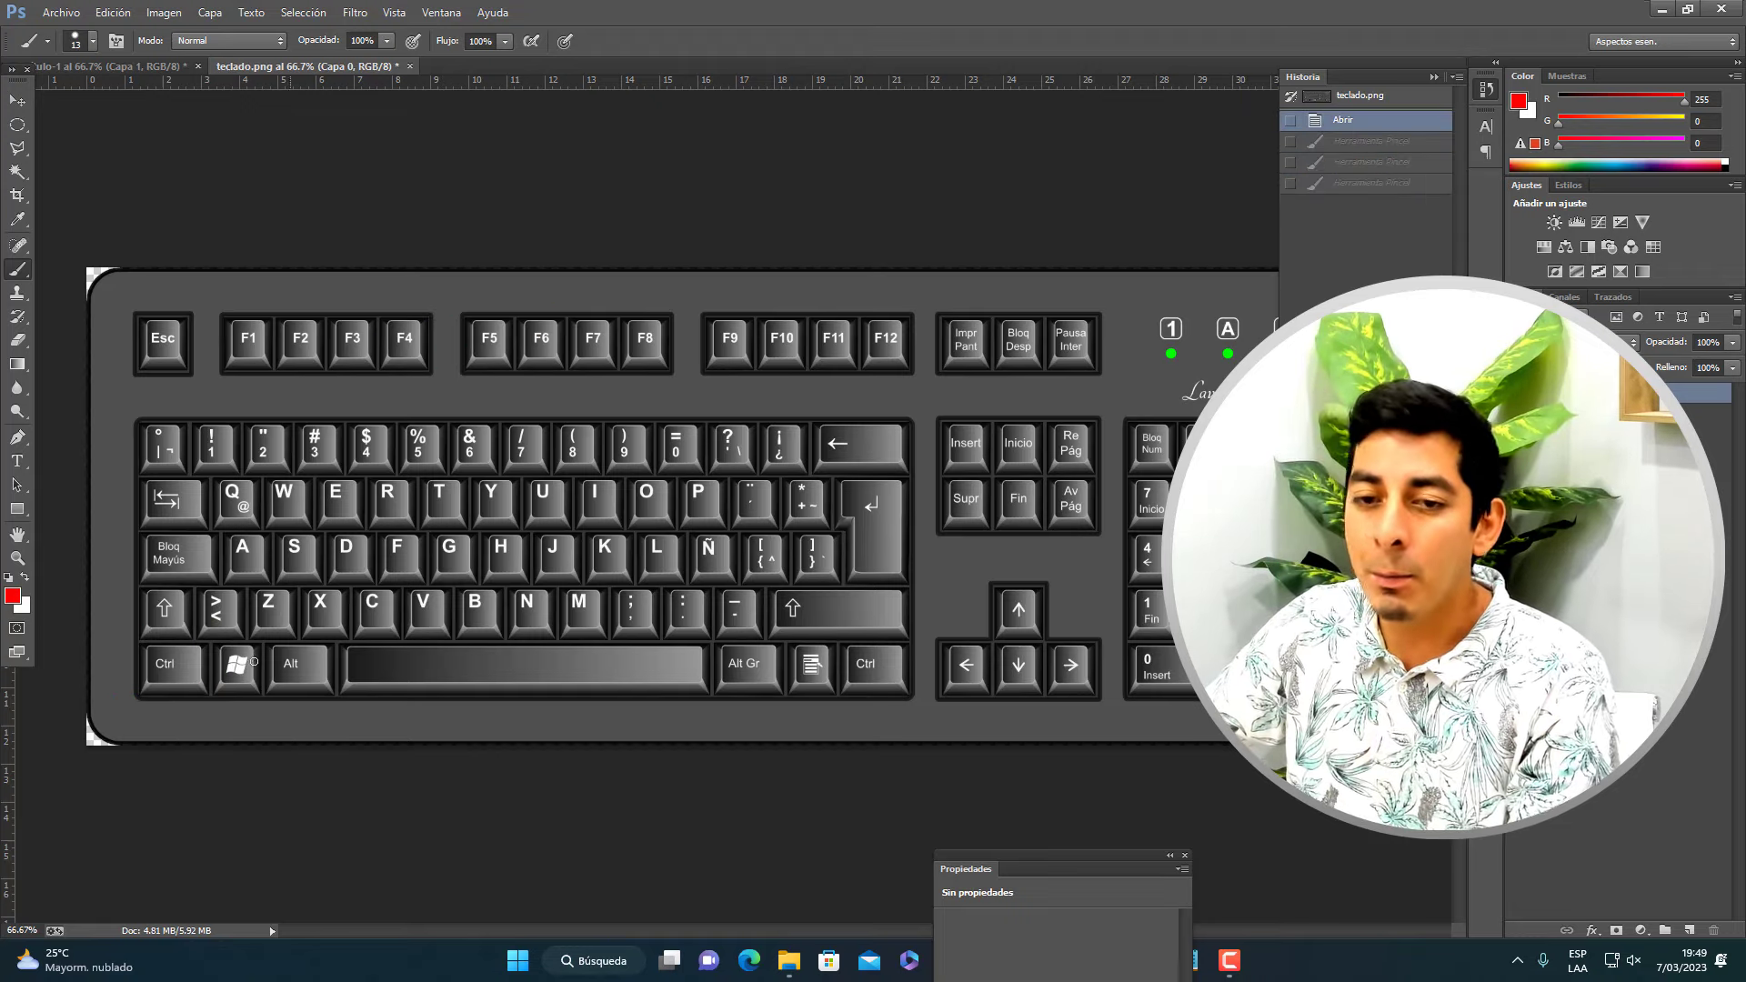
pyautogui.moveTo(221, 640); pyautogui.dragTo(216, 639)
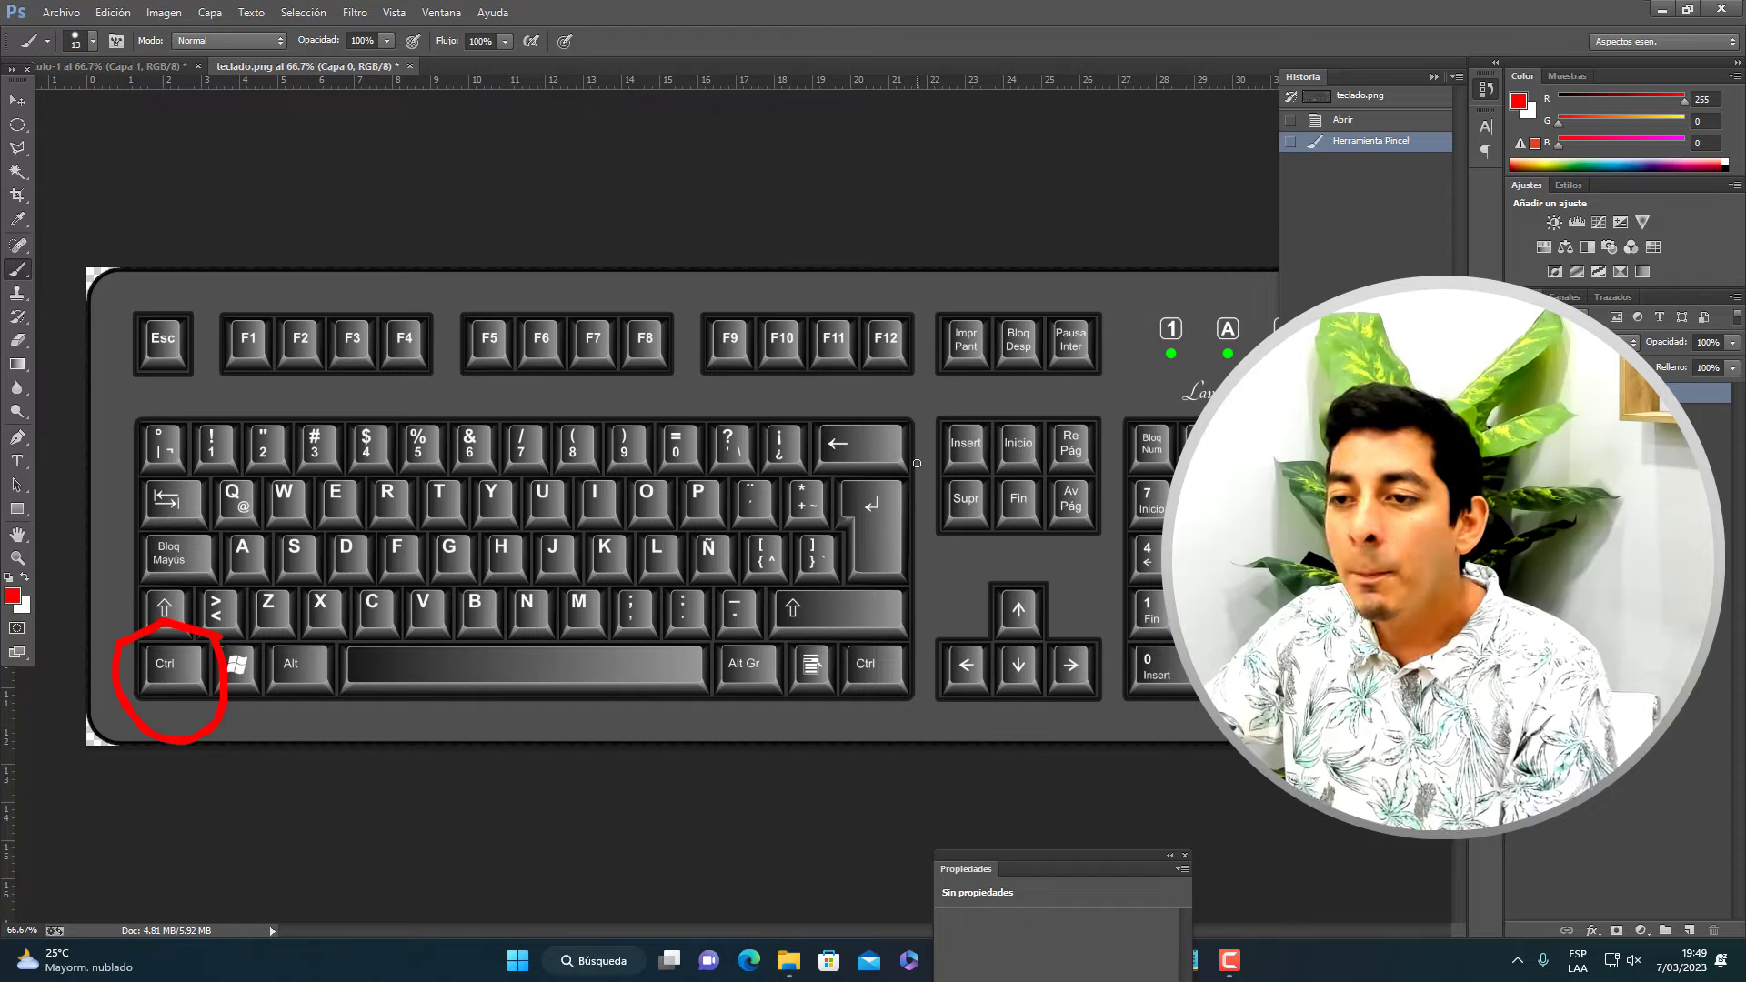
pyautogui.moveTo(916, 463)
pyautogui.mouseDown()
pyautogui.moveTo(818, 507)
pyautogui.moveTo(909, 469)
pyautogui.mouseUp()
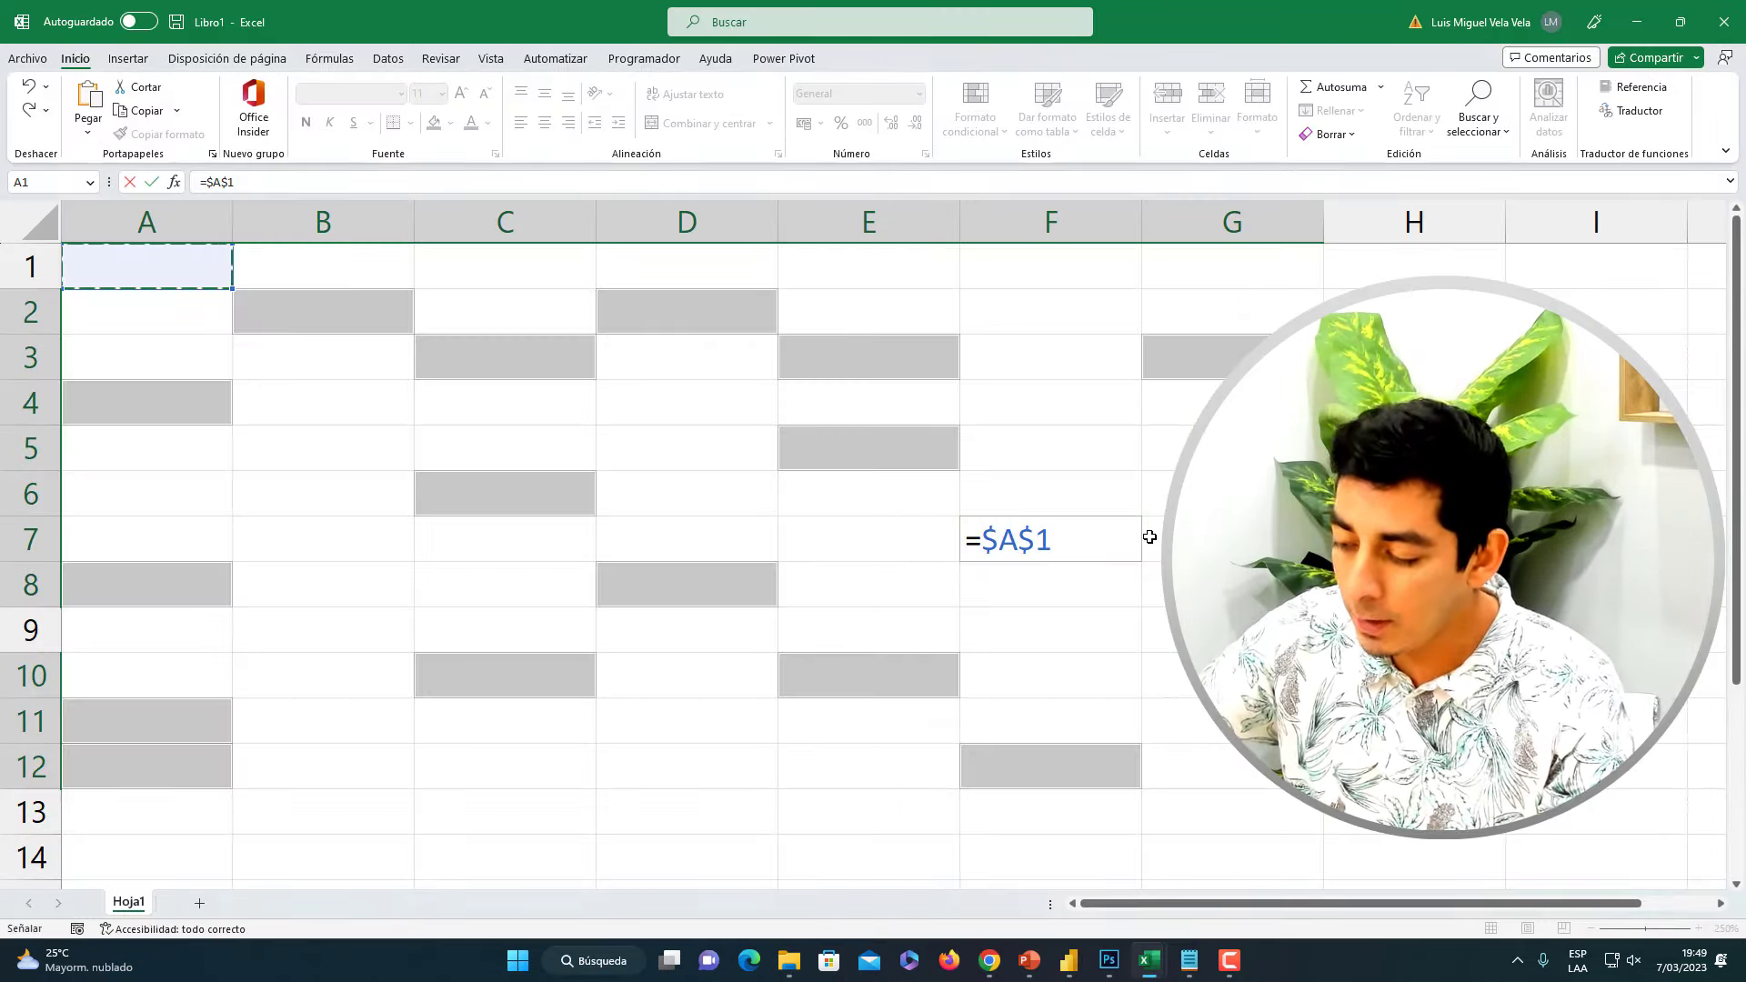
# Fill all sixteen selected cells with =$A$1, then enter 'El Tío TEch' in A1
pyautogui.hotkey('ctrl', 'Return')
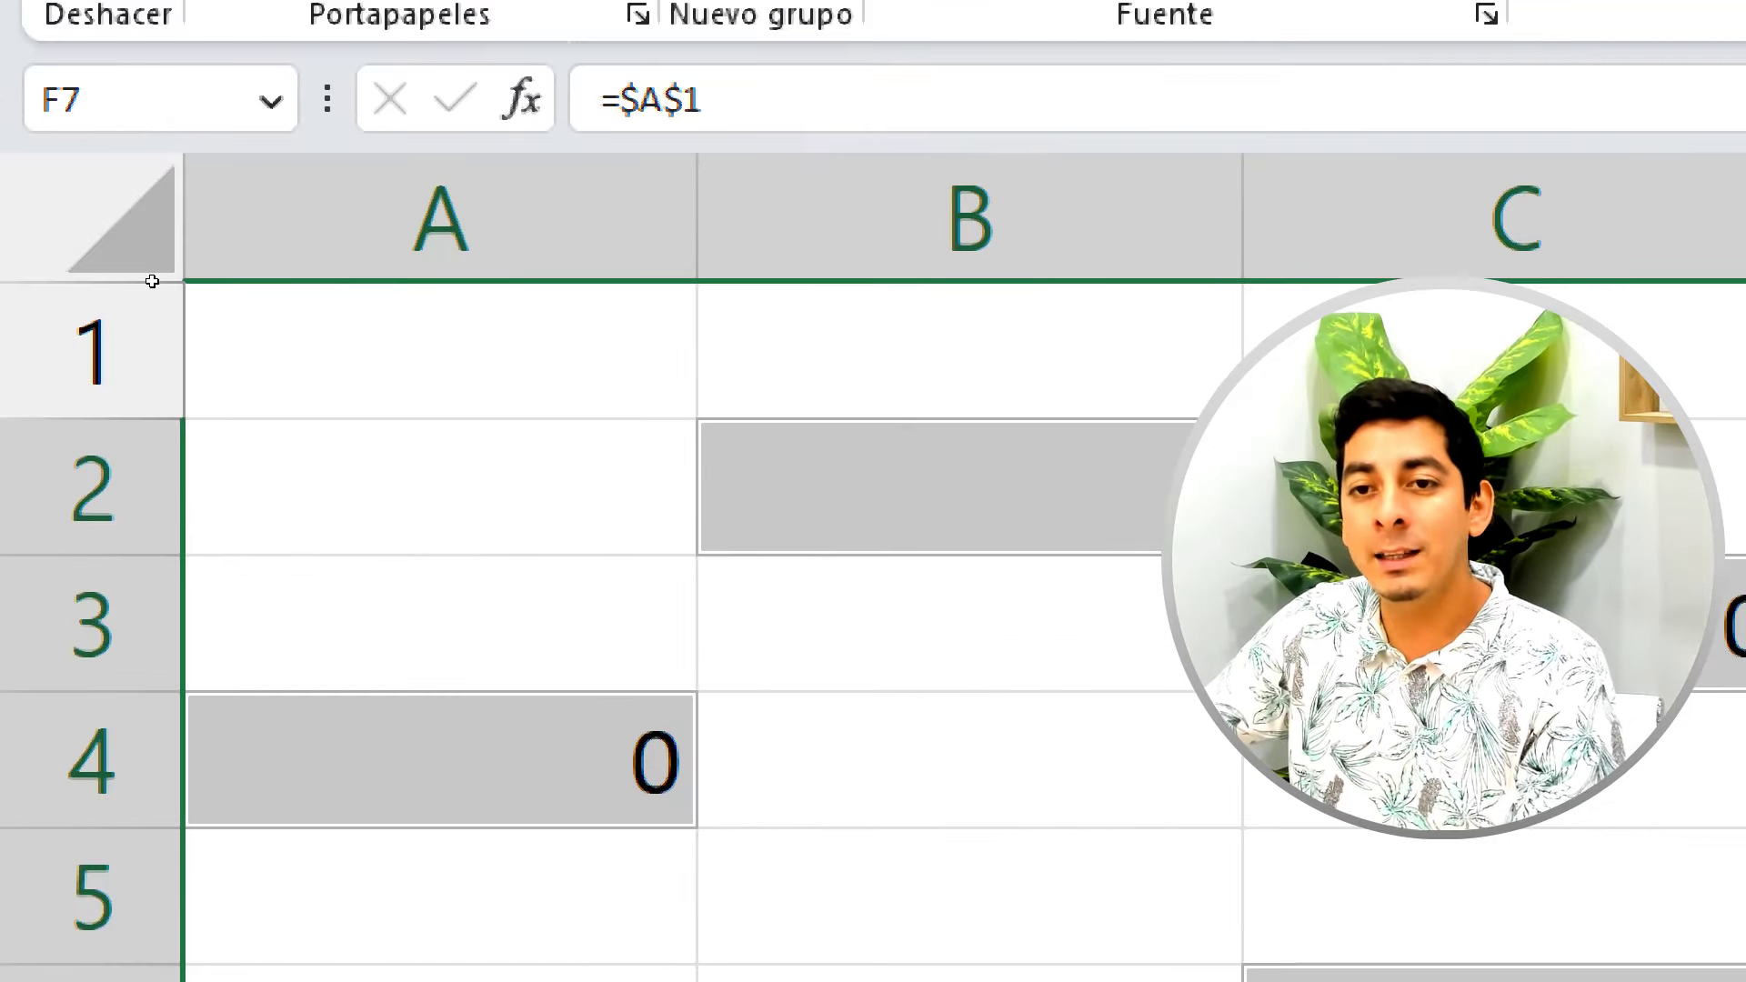
pyautogui.hotkey('ctrl', 'Home')
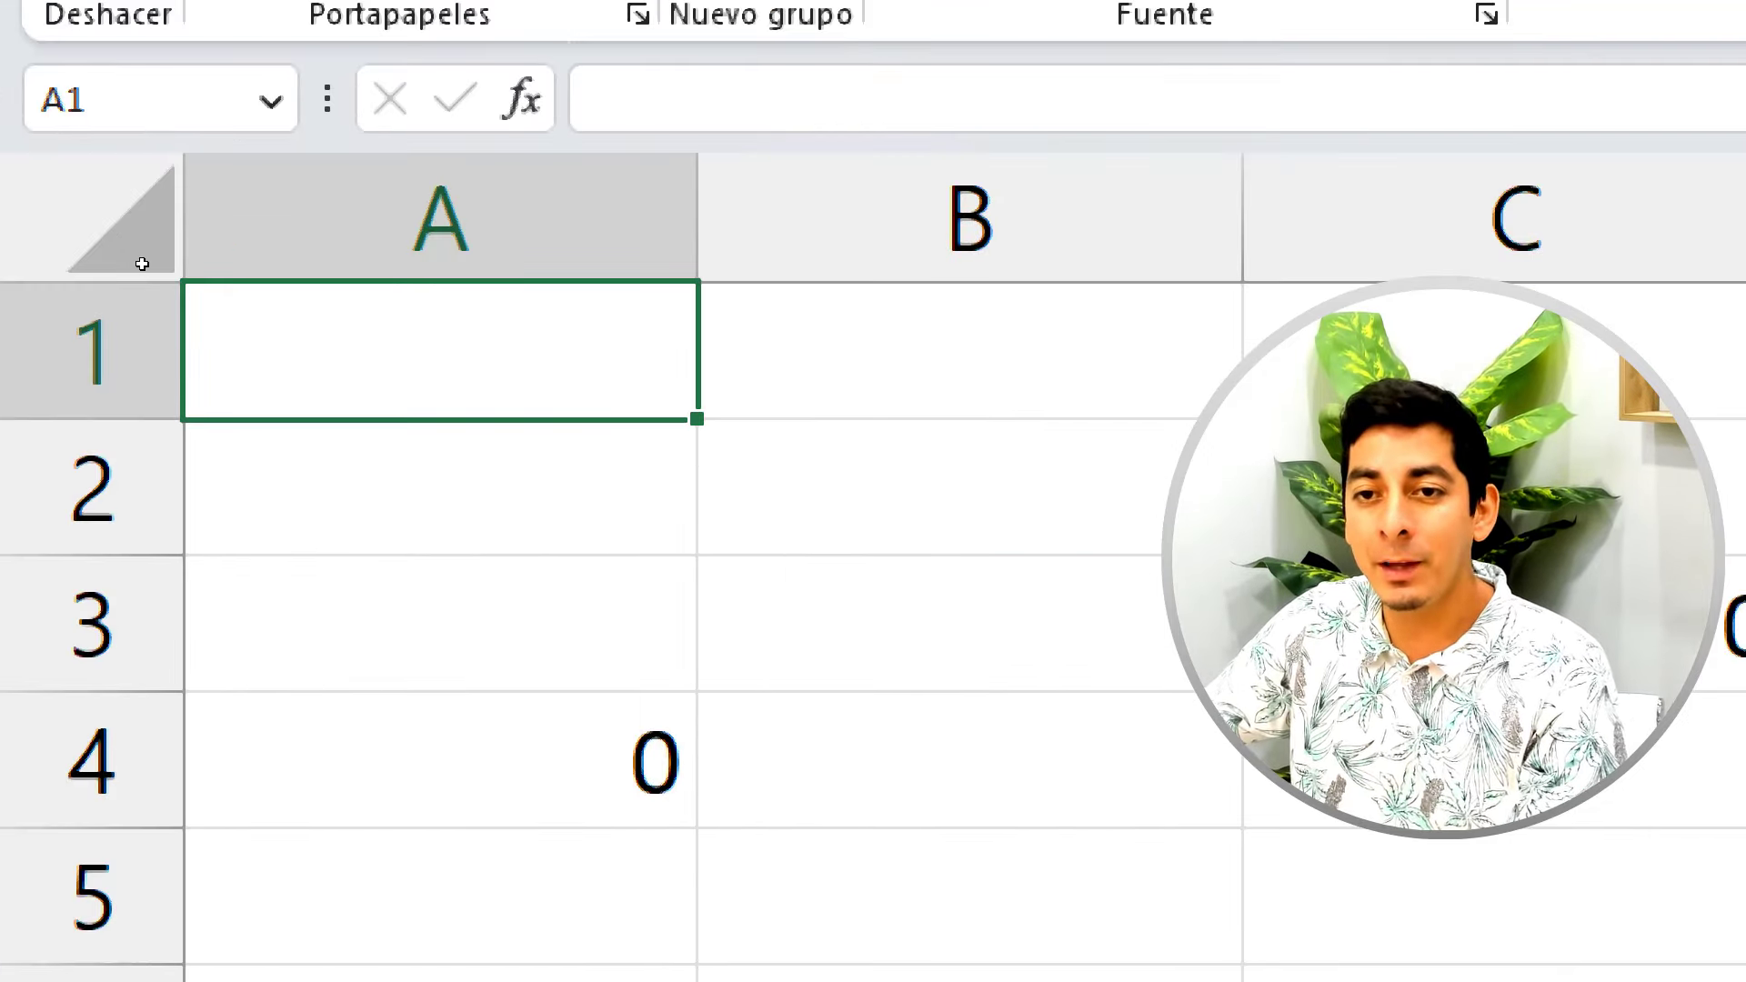
pyautogui.write('El Tío')
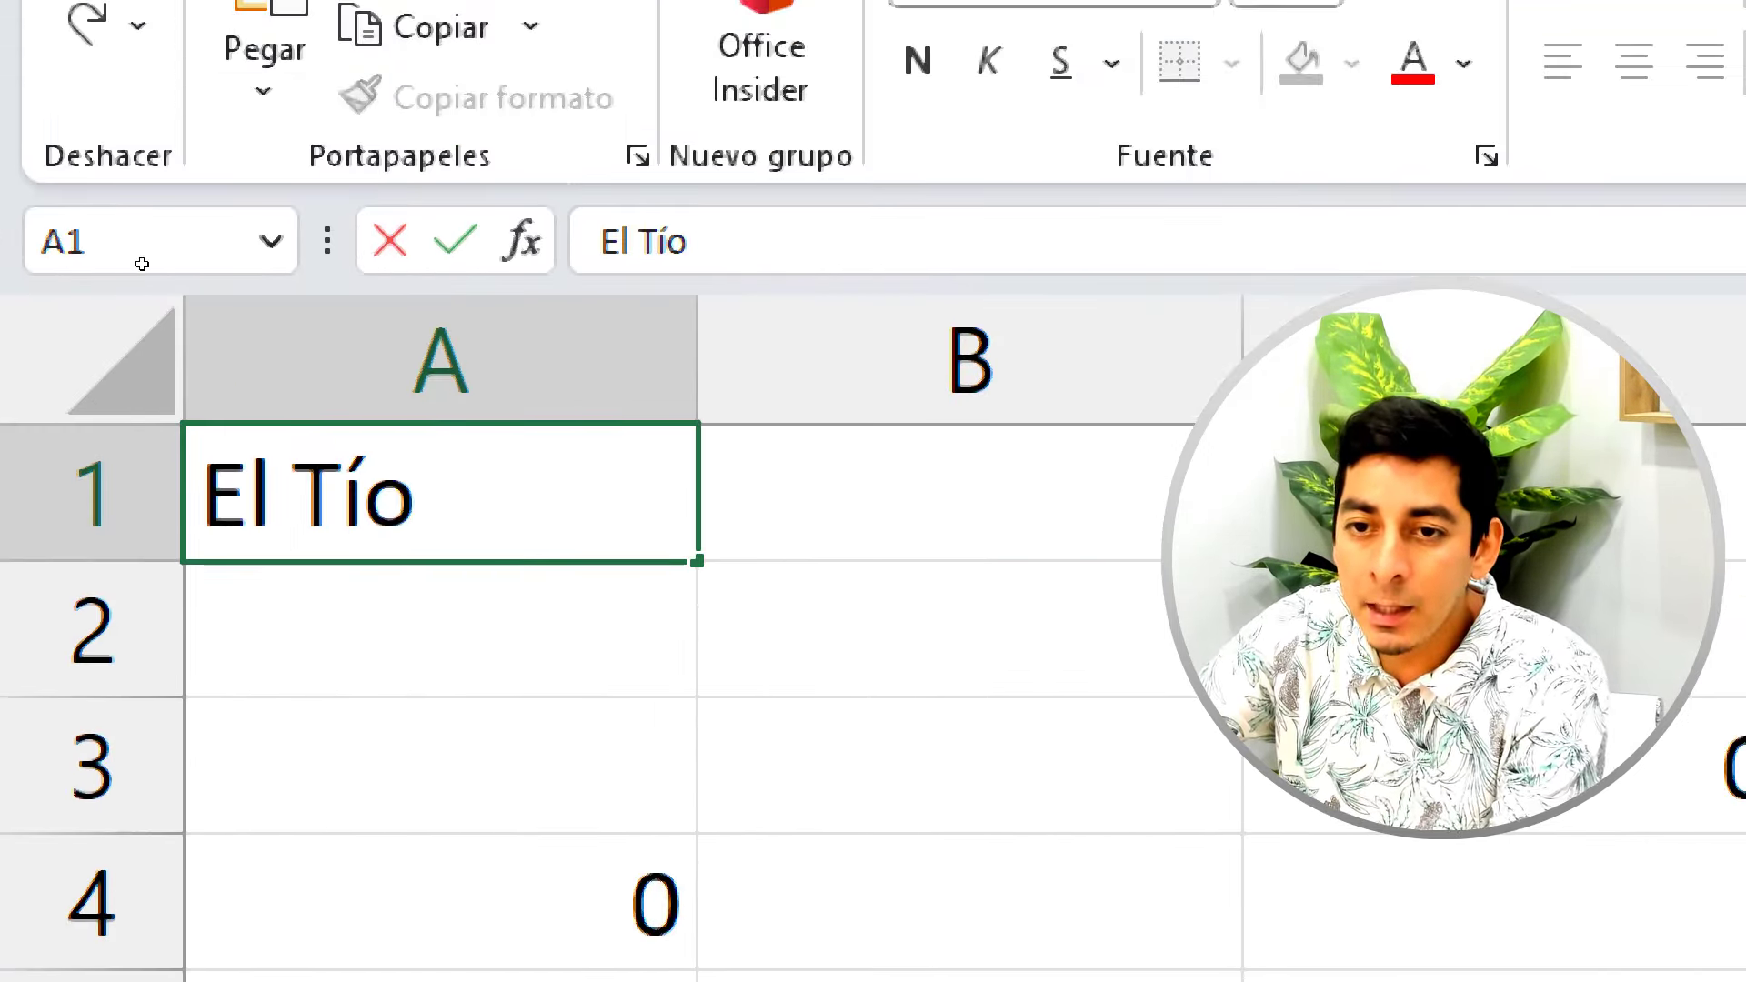
pyautogui.write(' TEch')
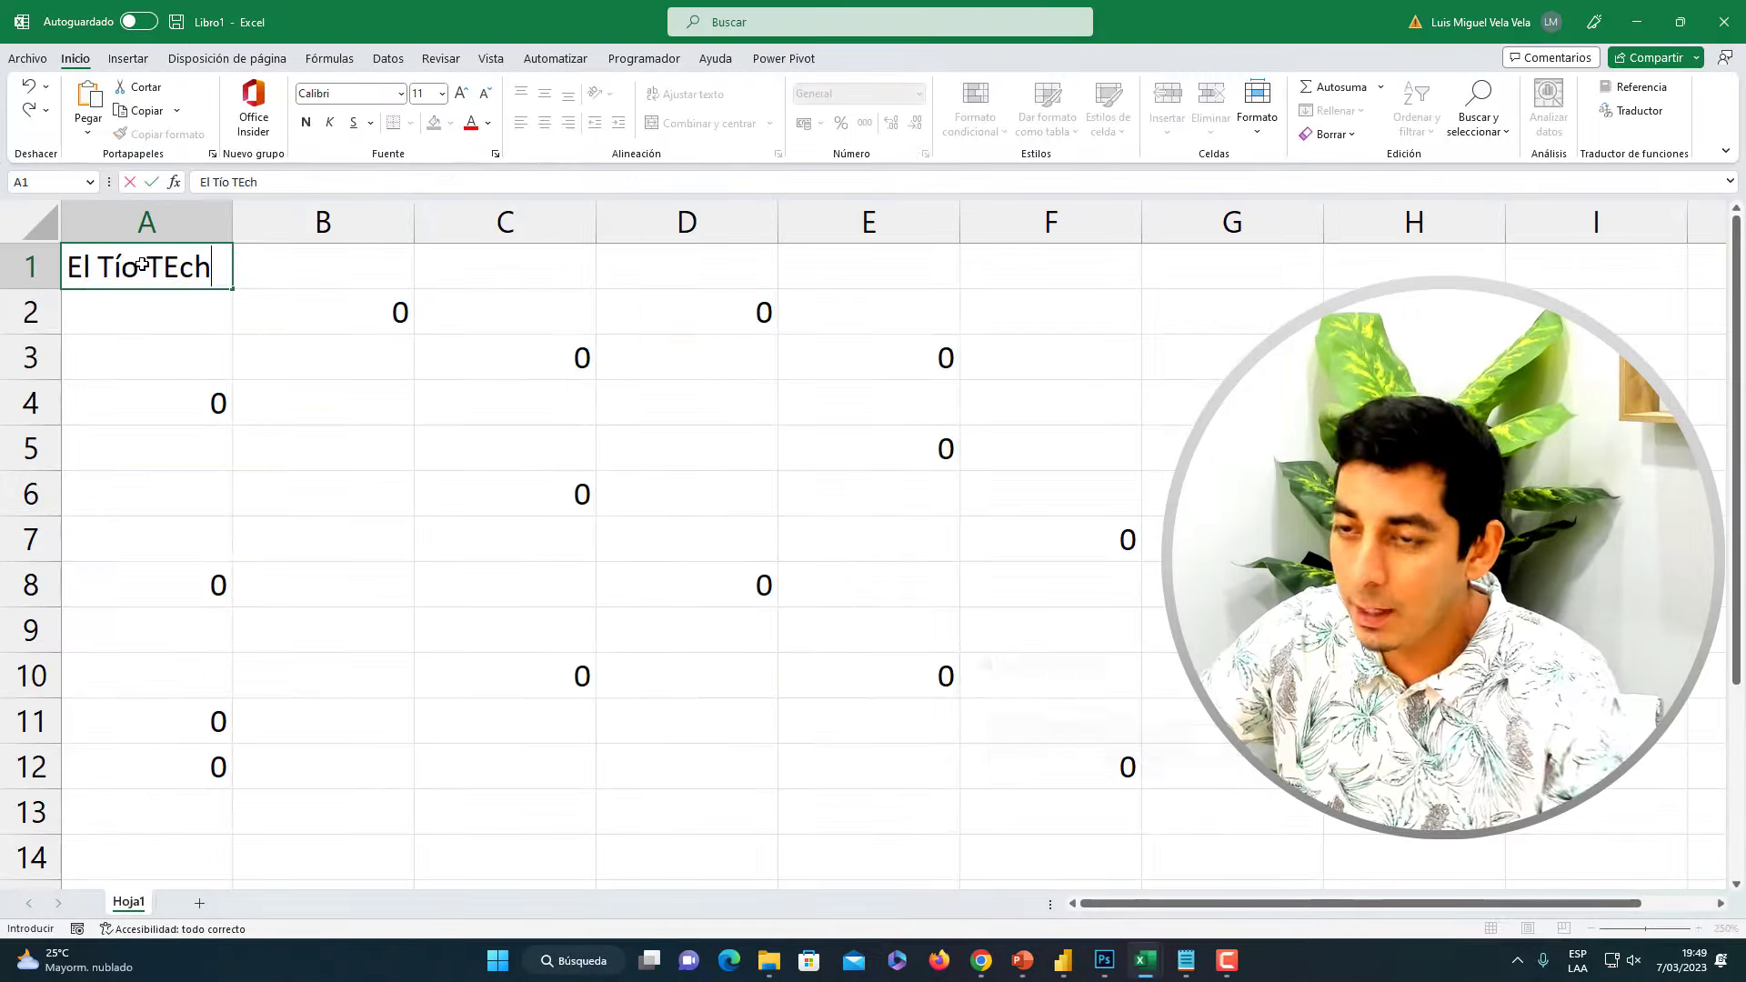
pyautogui.press('Return')
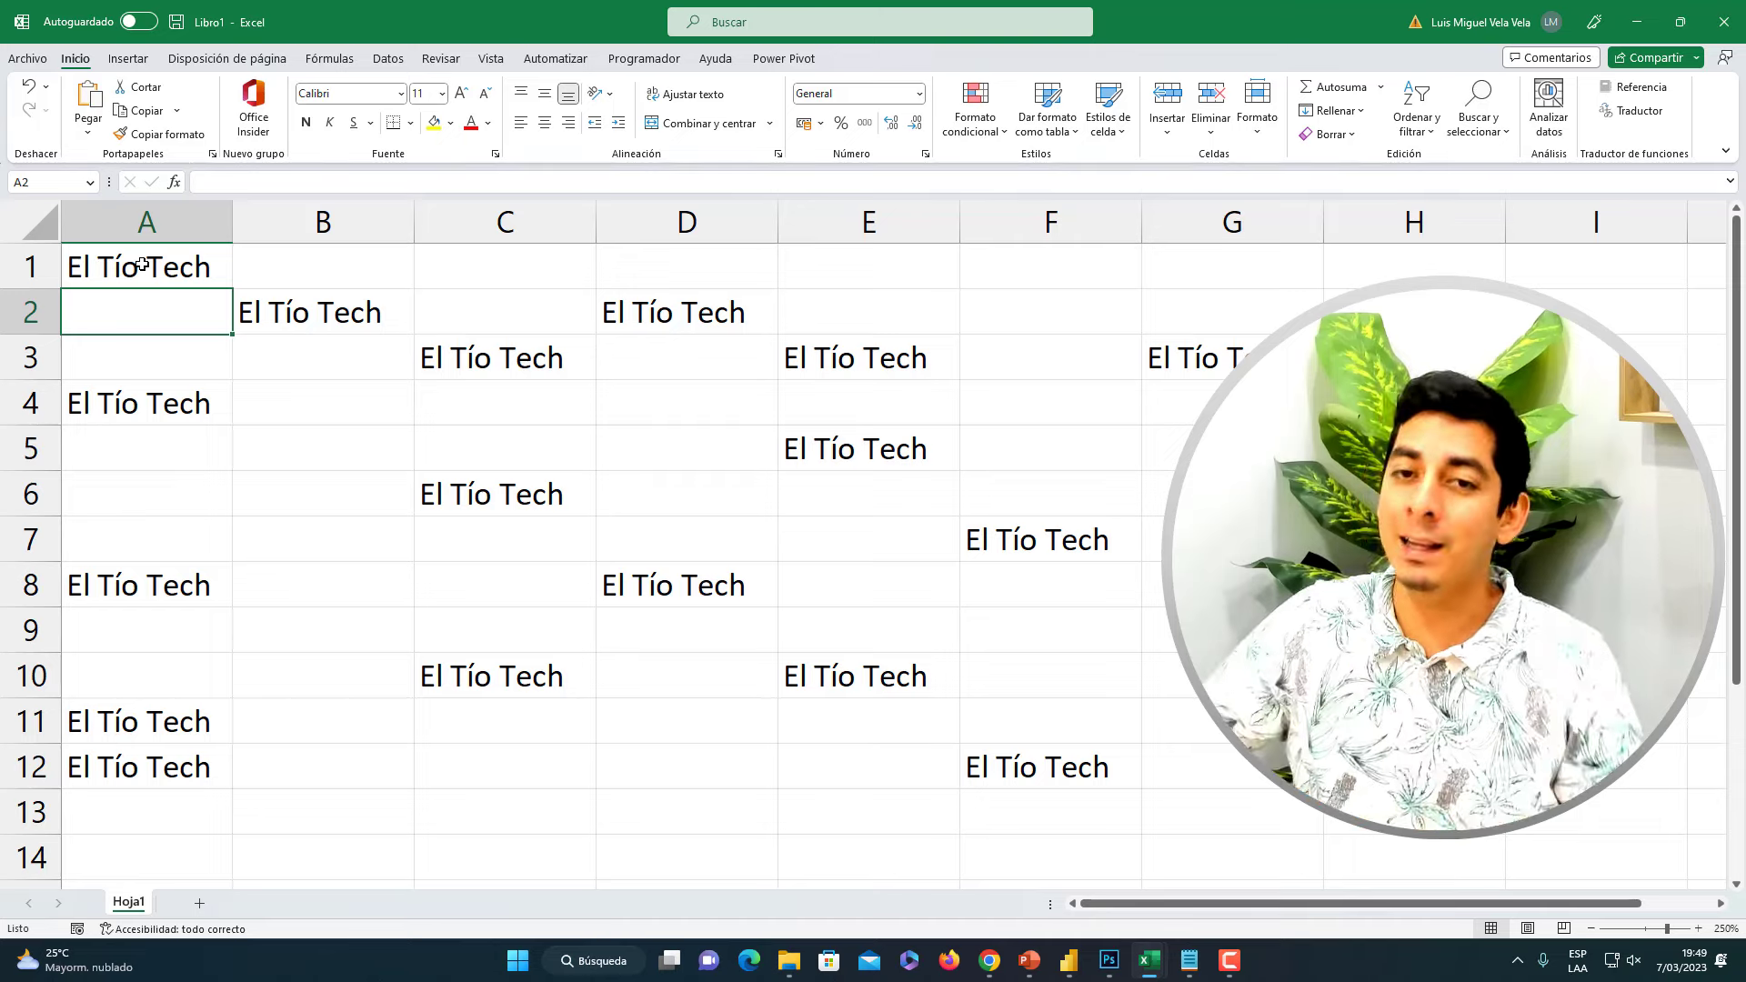
# Enter 123, then 1, 2 and 3 in A1, watching the linked cells update each time
pyautogui.click(142, 265)
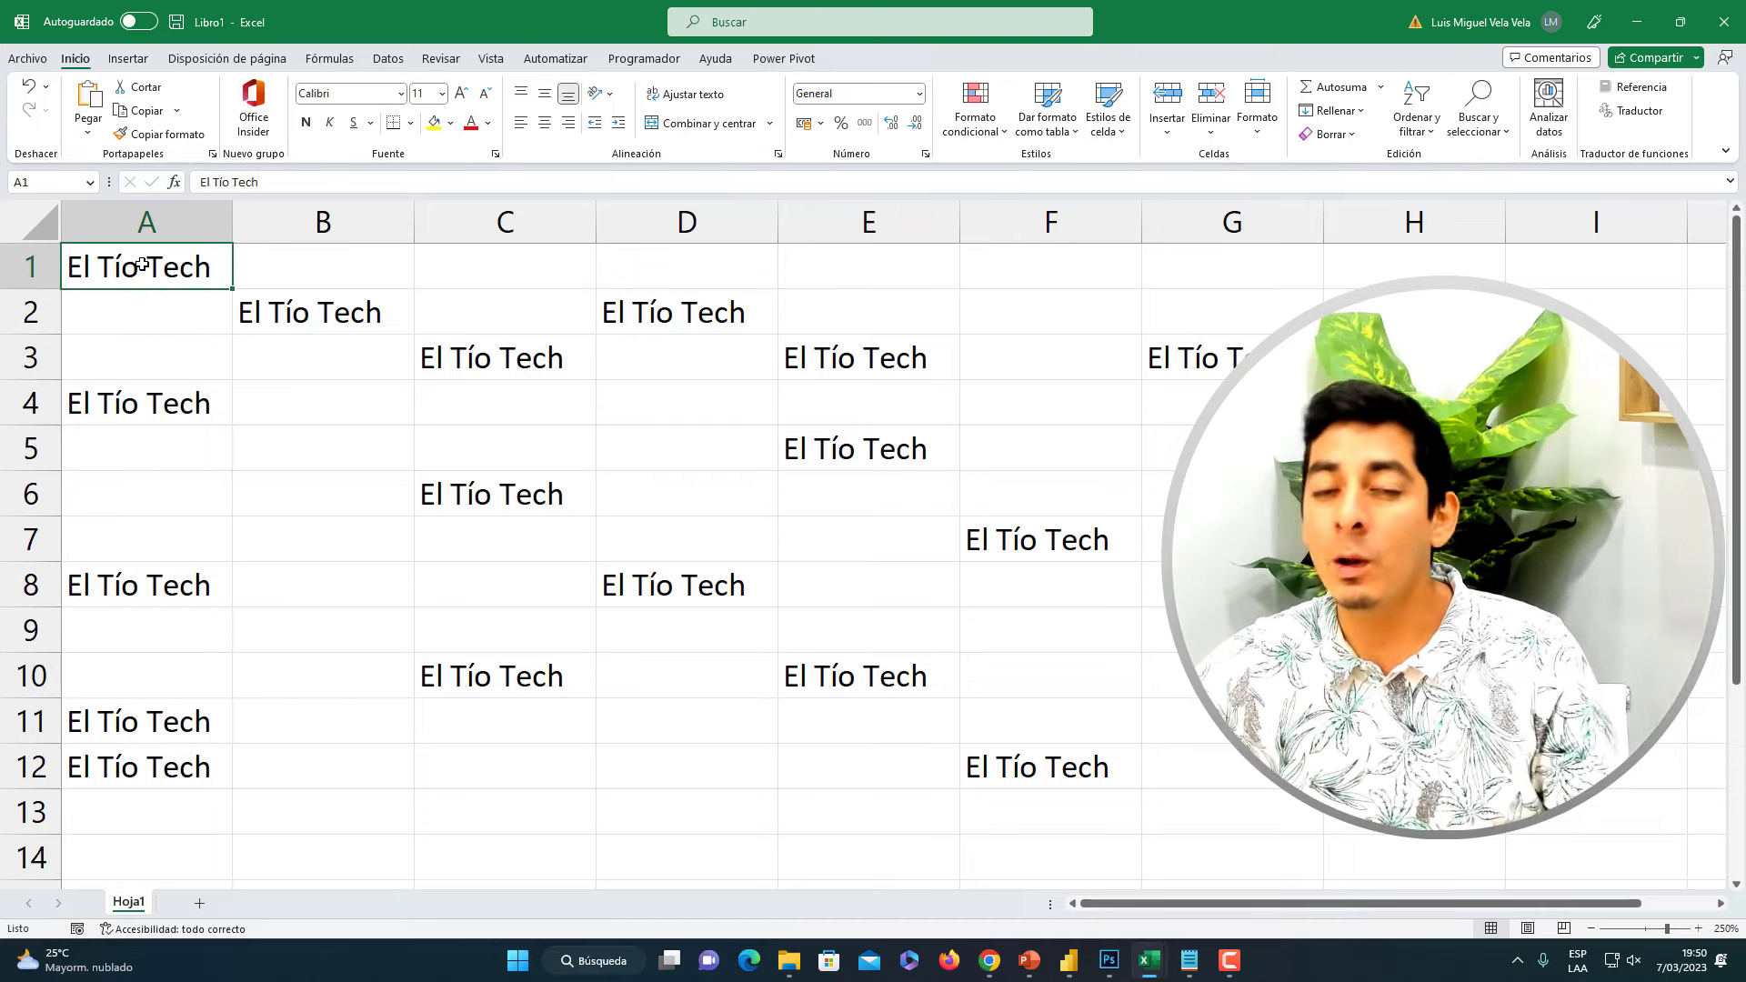
pyautogui.write('123')
pyautogui.press('Return')
pyautogui.click(141, 265)
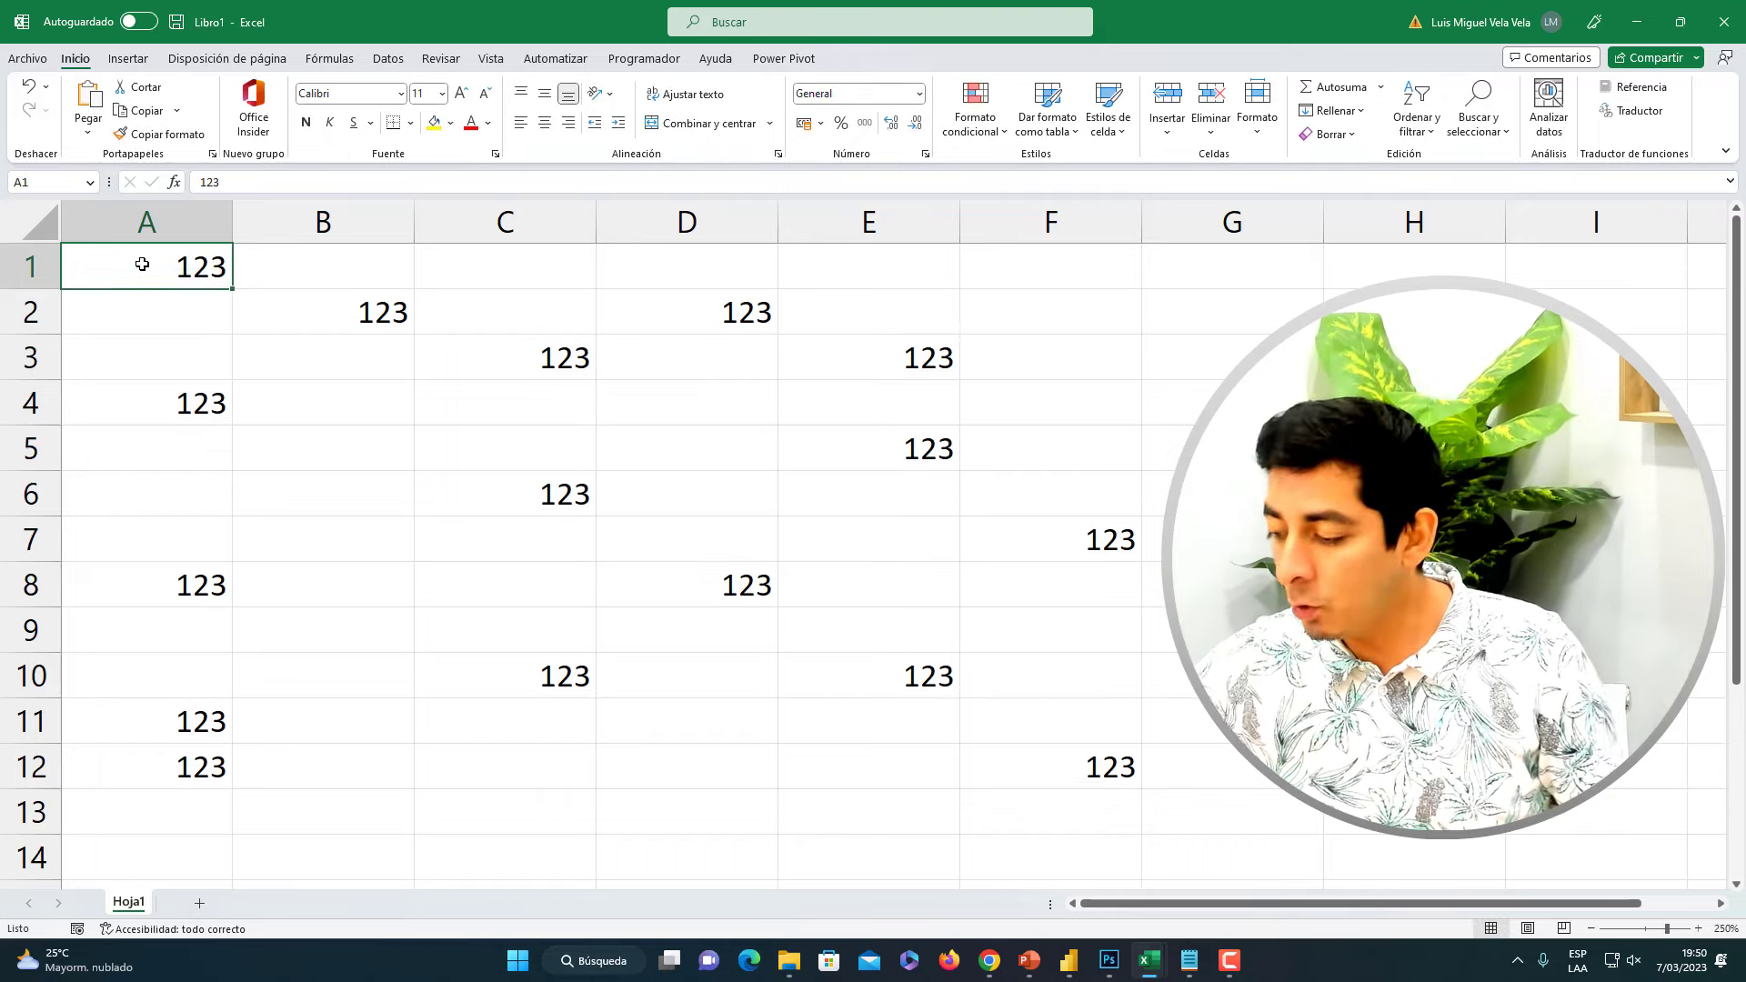
pyautogui.write('1')
pyautogui.press('Return')
pyautogui.click(142, 264)
pyautogui.write('2')
pyautogui.press('Return')
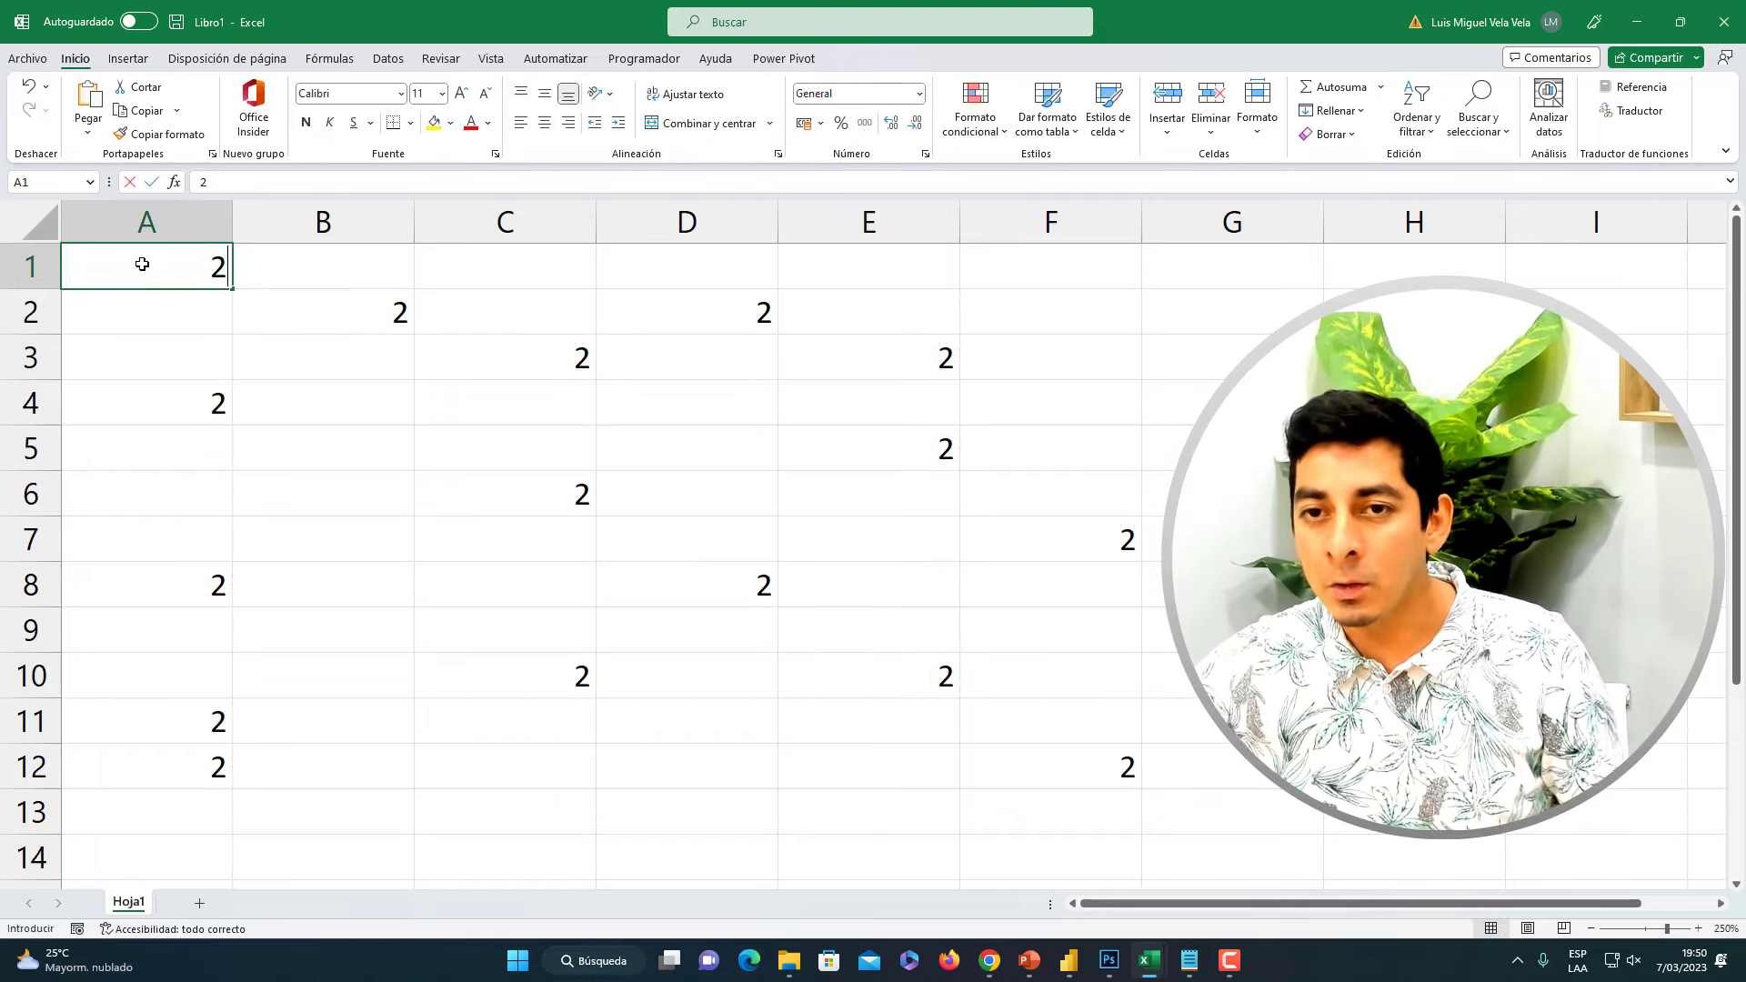
pyautogui.click(142, 265)
pyautogui.write('3')
pyautogui.press('Return')
# Replace A1's value with 'Tío Tech'
pyautogui.click(142, 264)
pyautogui.write('Tí')
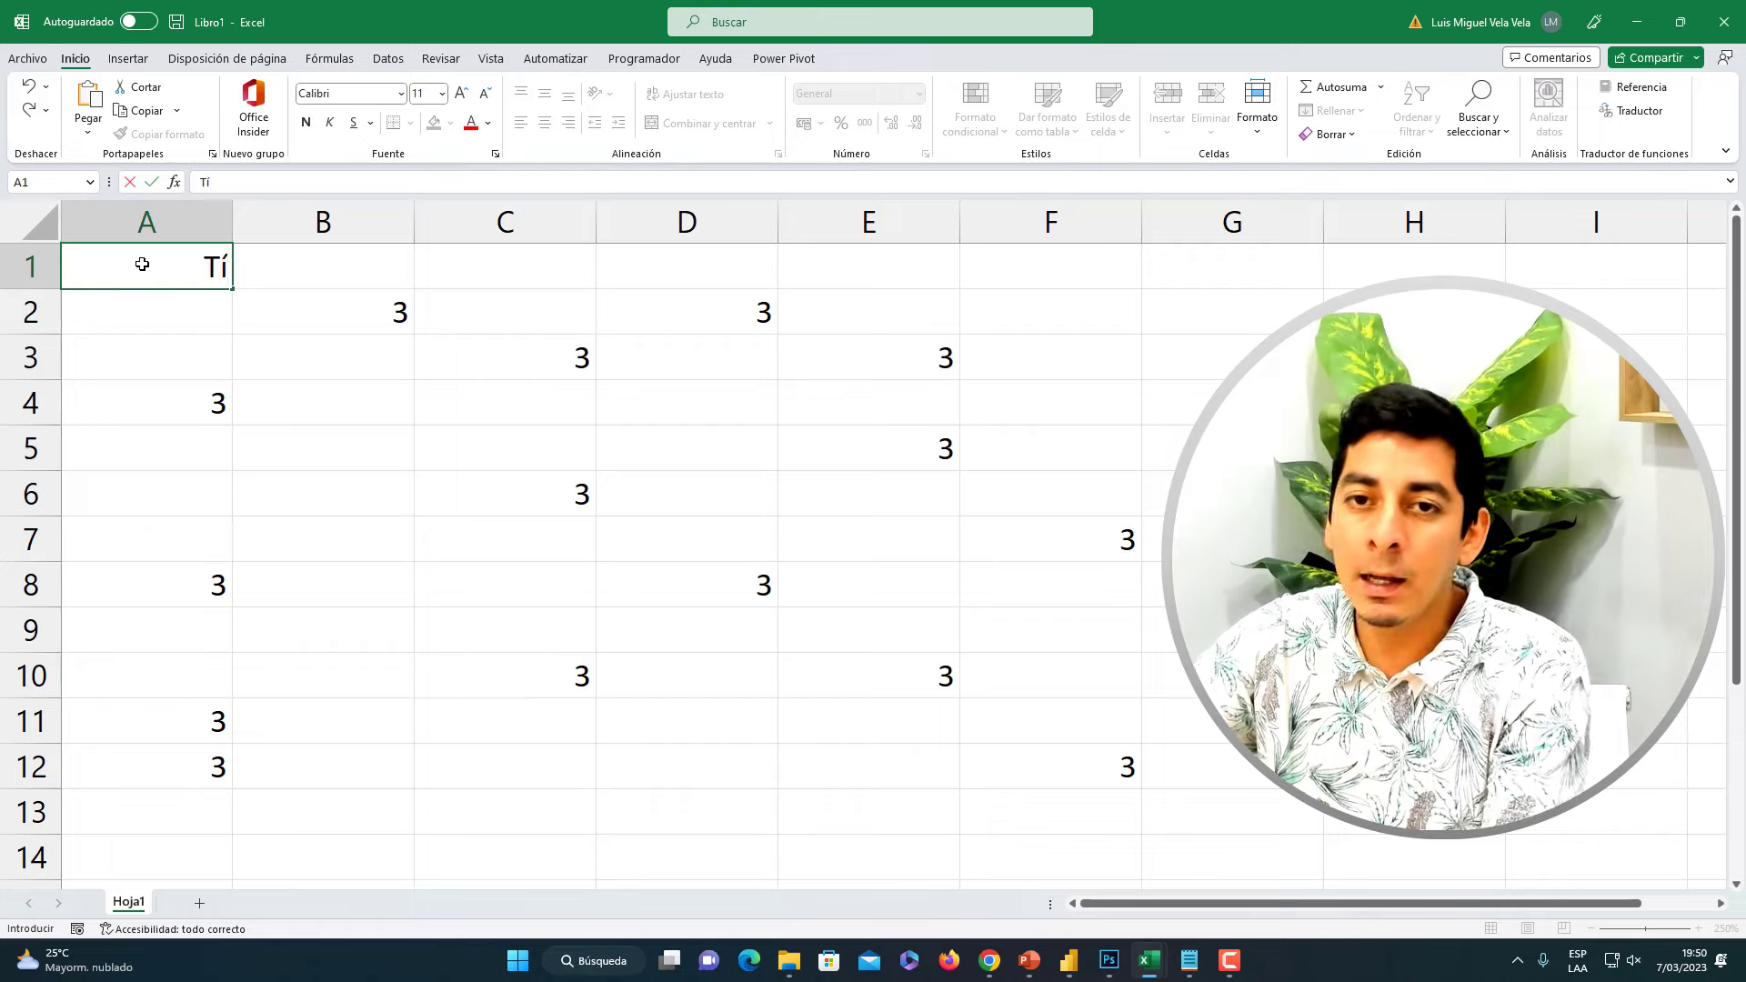
pyautogui.write('o Tech')
pyautogui.press('Return')
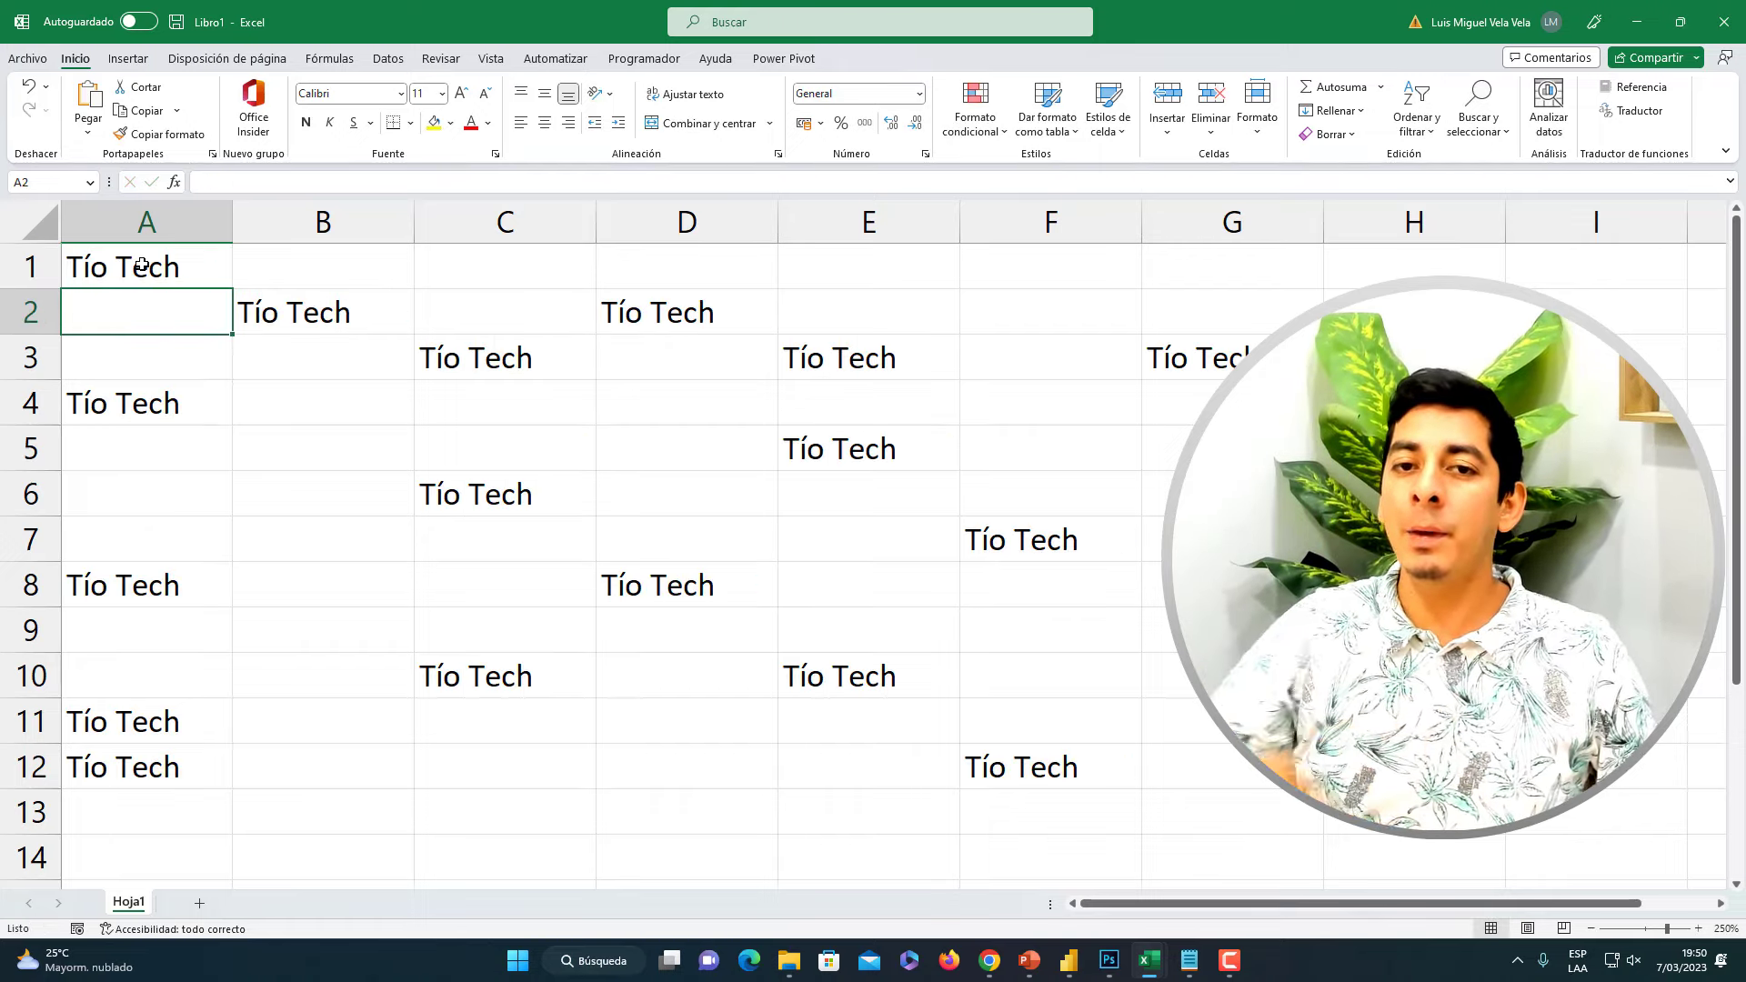
# Select A1:F12 and delete all the linked Tío Tech entries
pyautogui.moveTo(175, 258)
pyautogui.mouseDown()
pyautogui.moveTo(1135, 770)
pyautogui.moveTo(1224, 776)
pyautogui.mouseUp()
pyautogui.press('Delete')
pyautogui.click(308, 360)
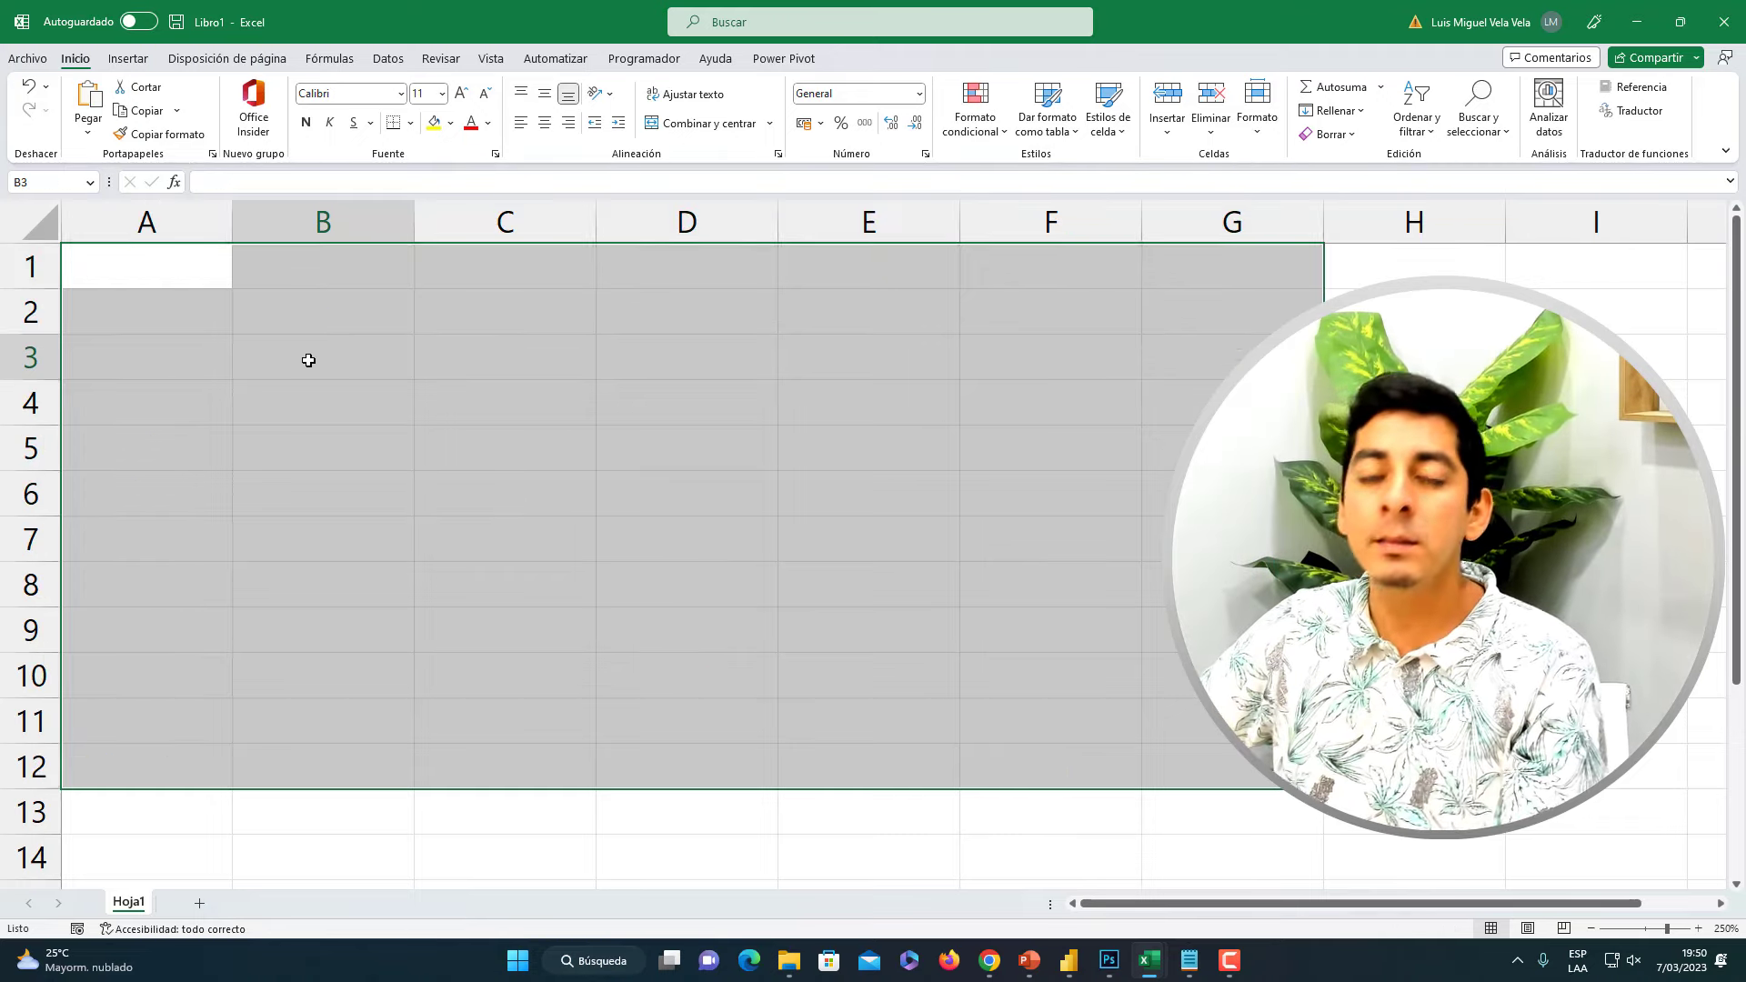
# Fill B1:B13 with a typed name via Ctrl+Enter, then delete it
pyautogui.moveTo(303, 266); pyautogui.dragTo(292, 757)
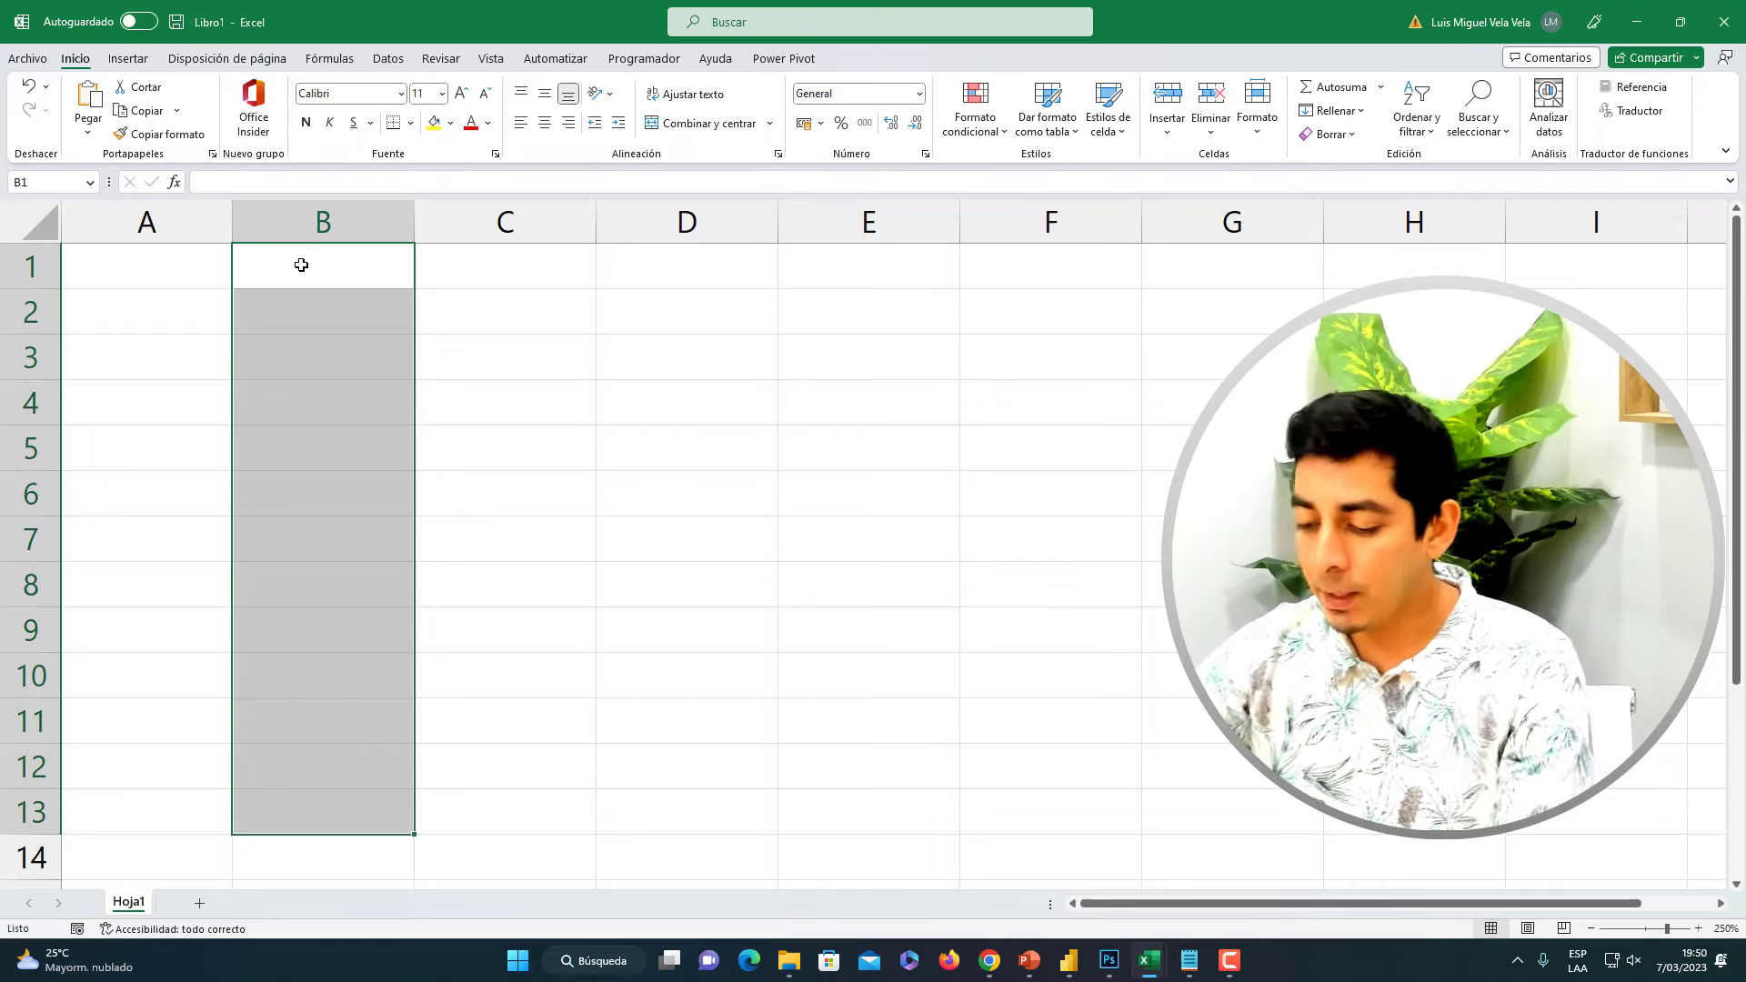
pyautogui.write('Miguel Vela')
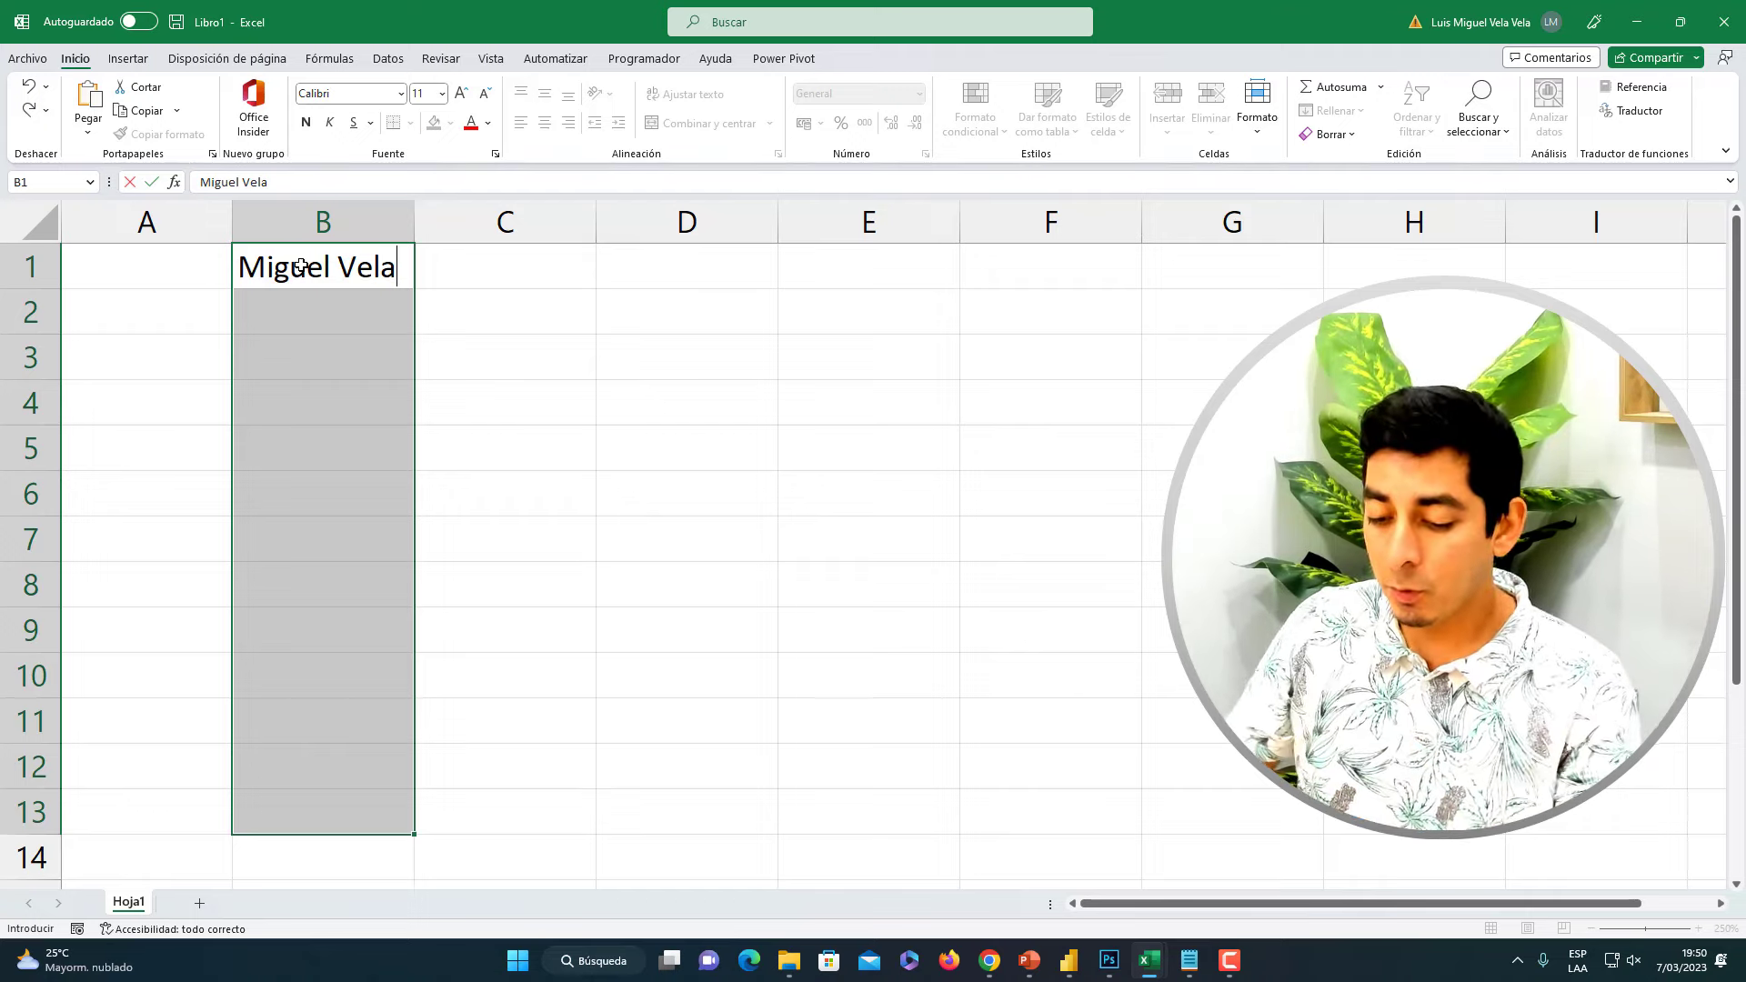
pyautogui.hotkey('ctrl', 'Return')
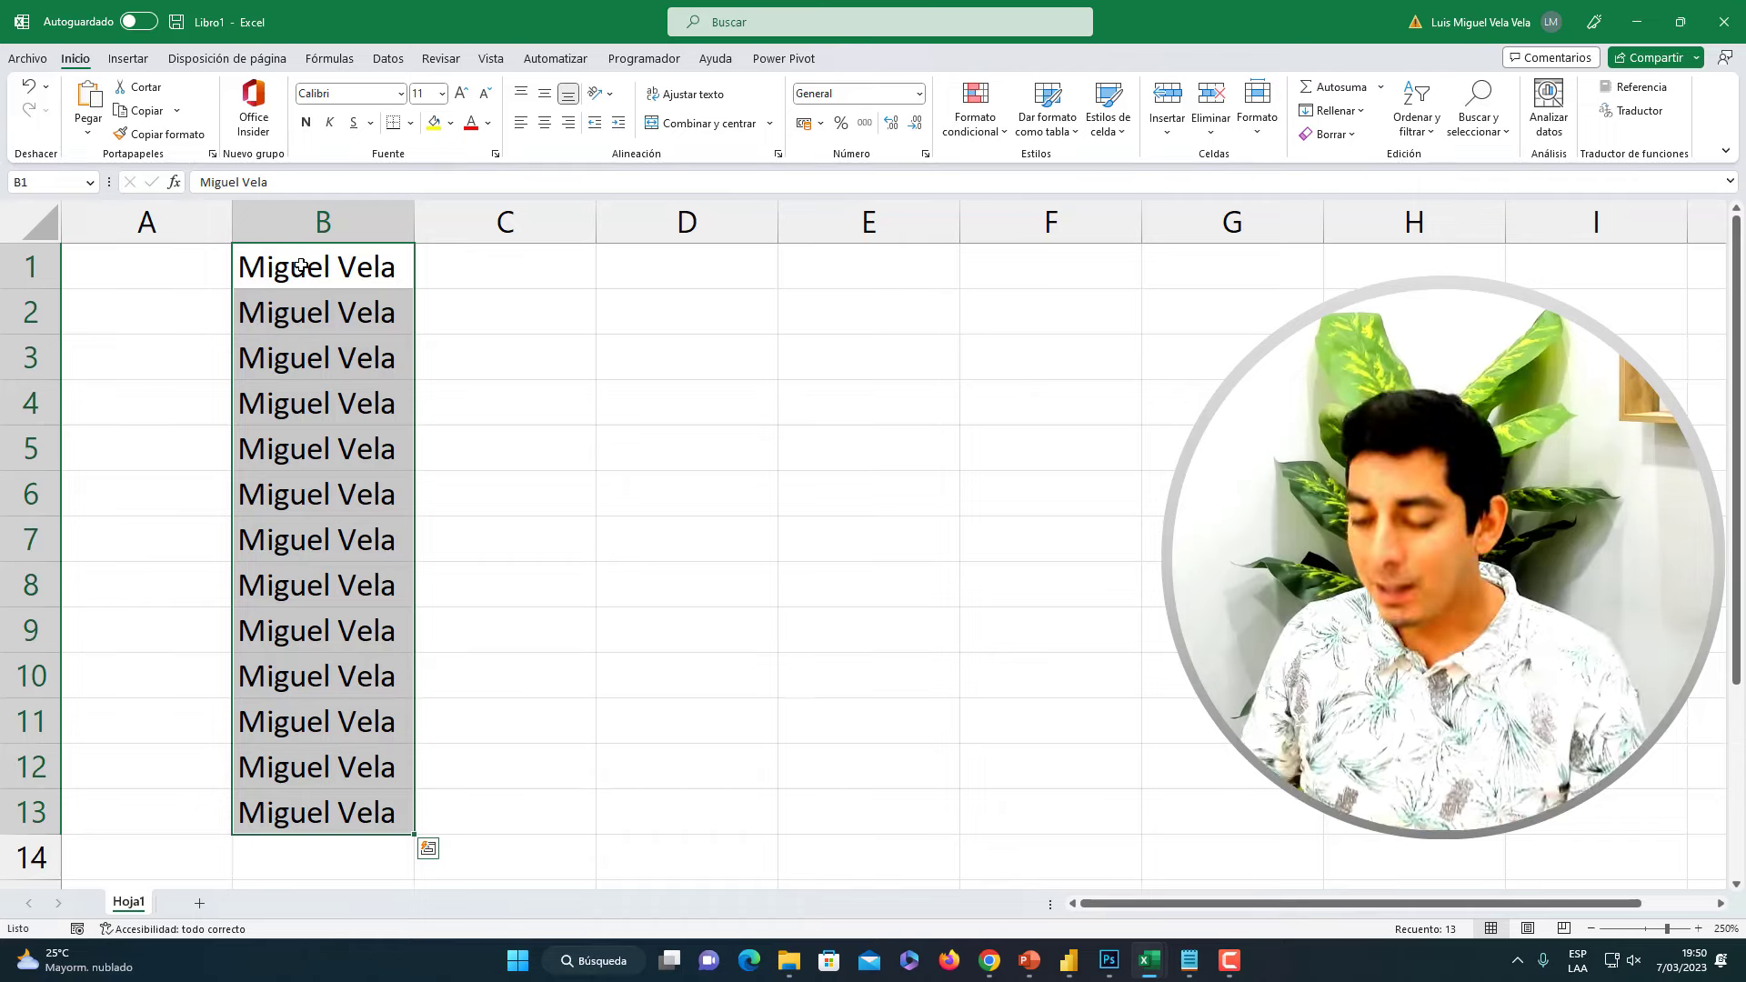
pyautogui.press('Delete')
pyautogui.click(301, 265)
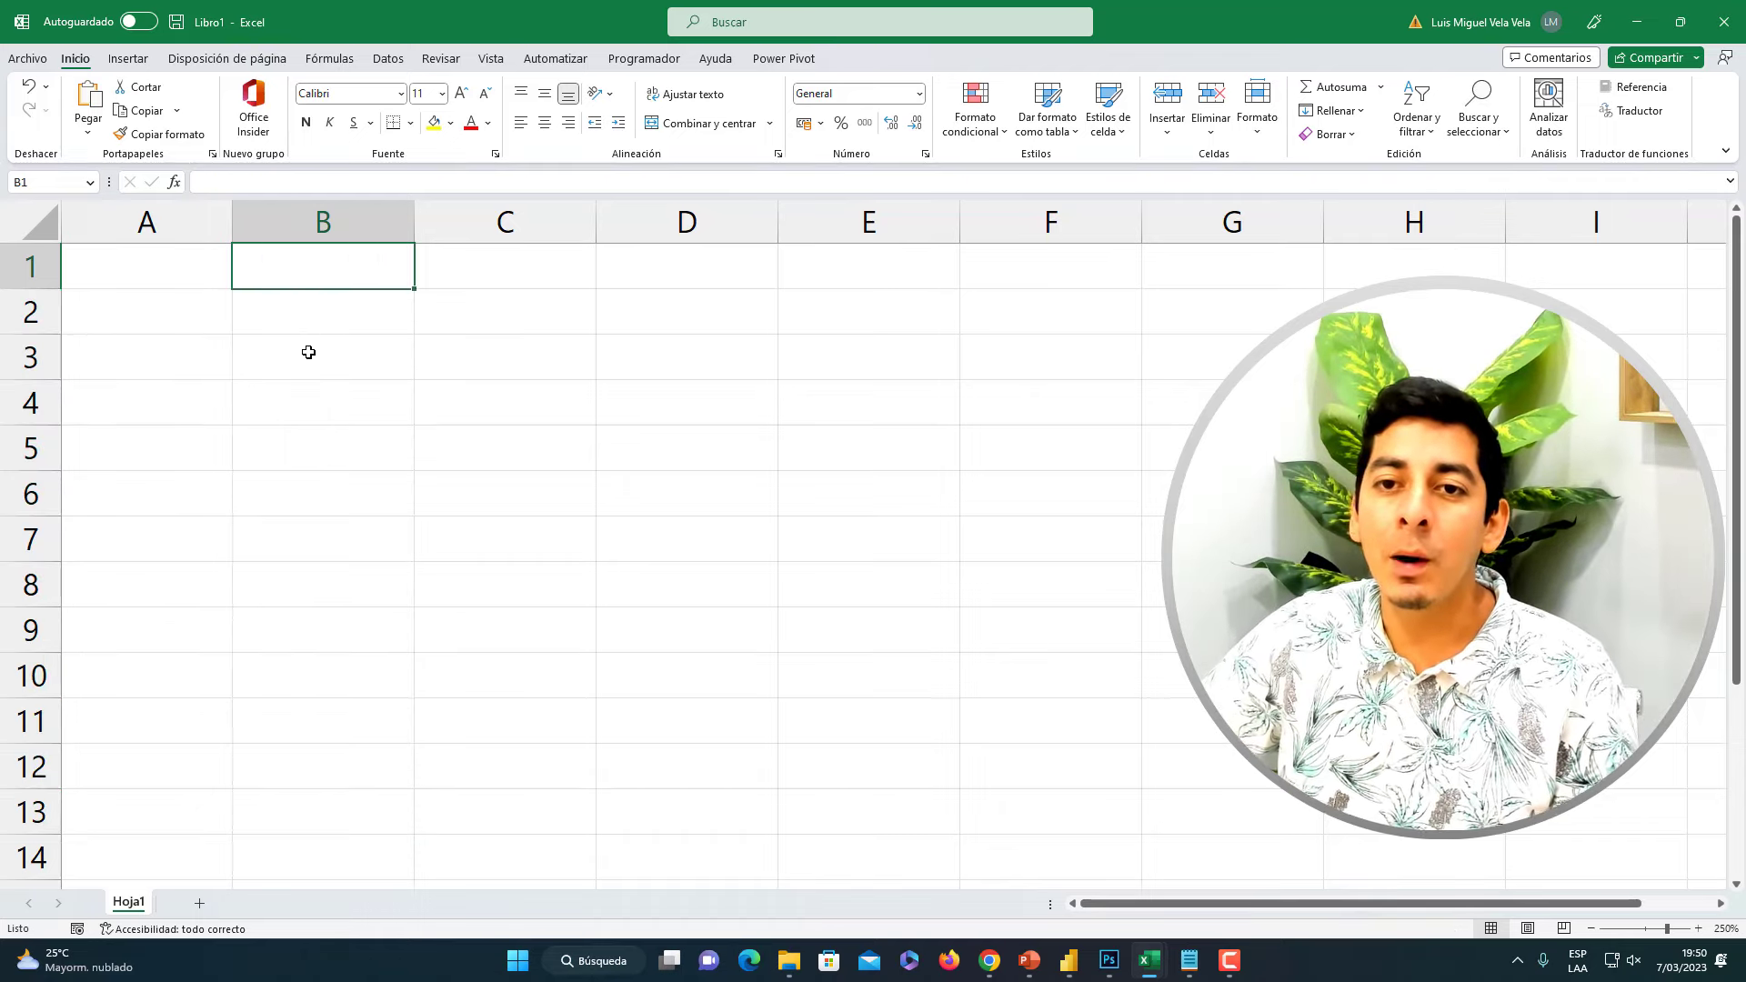
pyautogui.click(304, 351)
pyautogui.moveTo(323, 264); pyautogui.dragTo(329, 811)
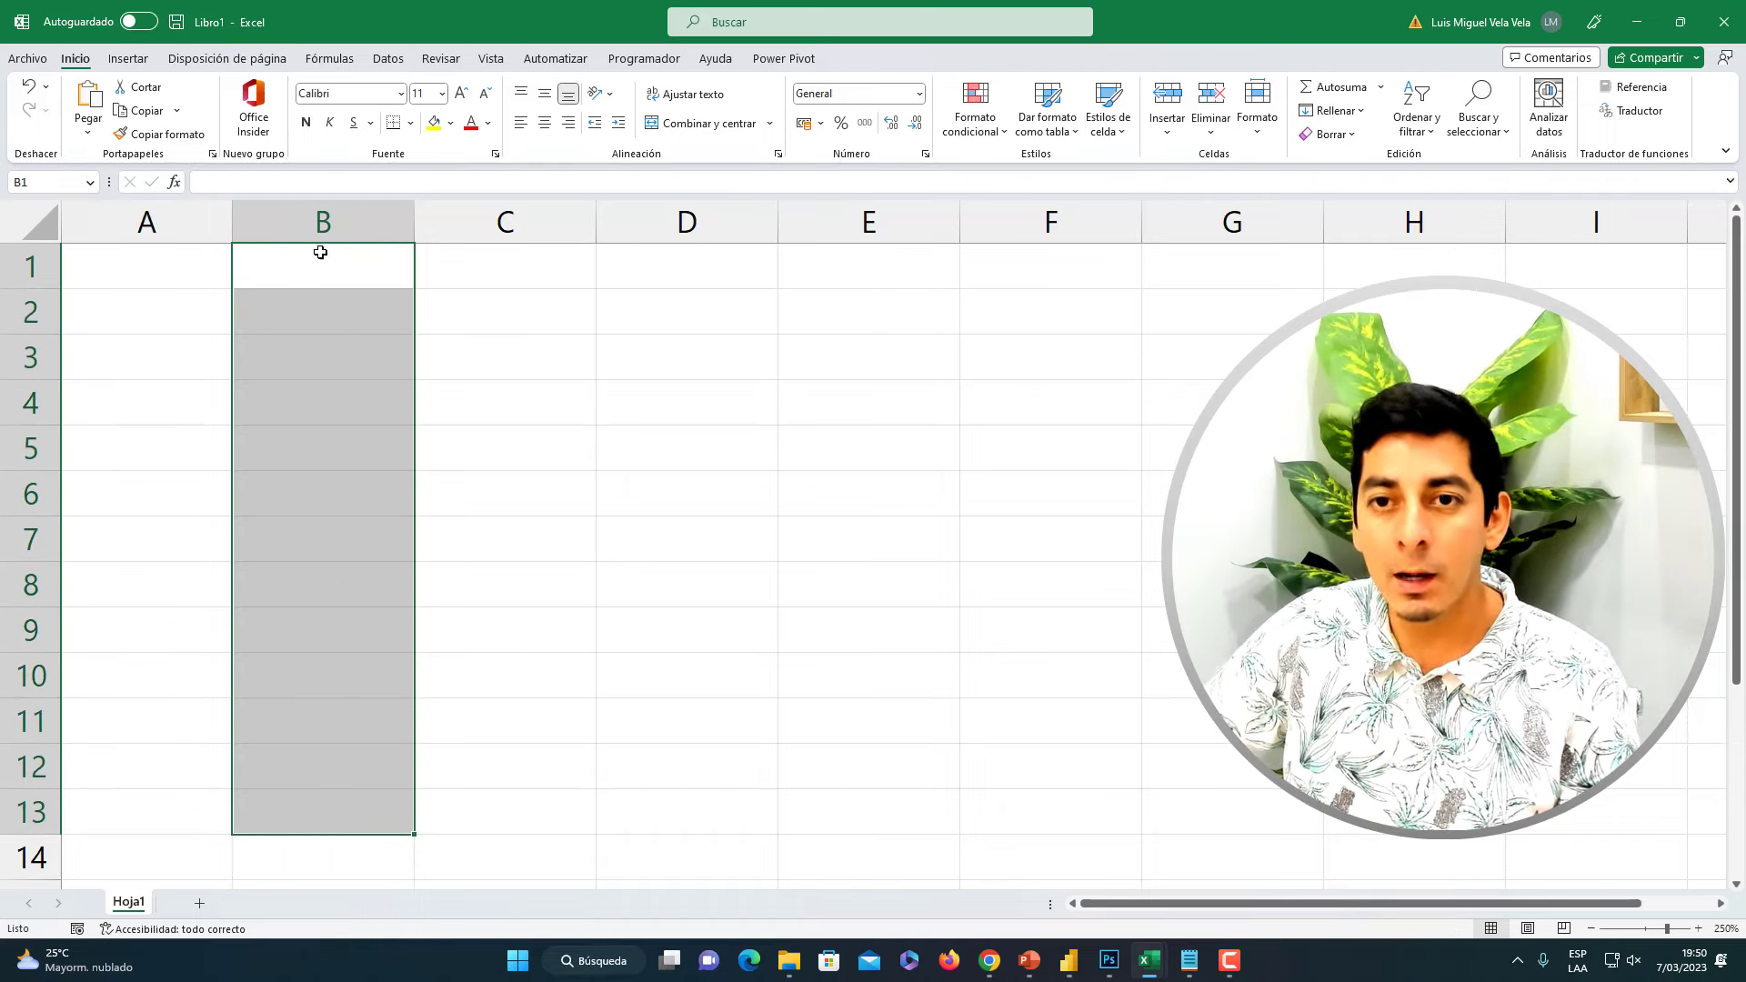
pyautogui.write('=')
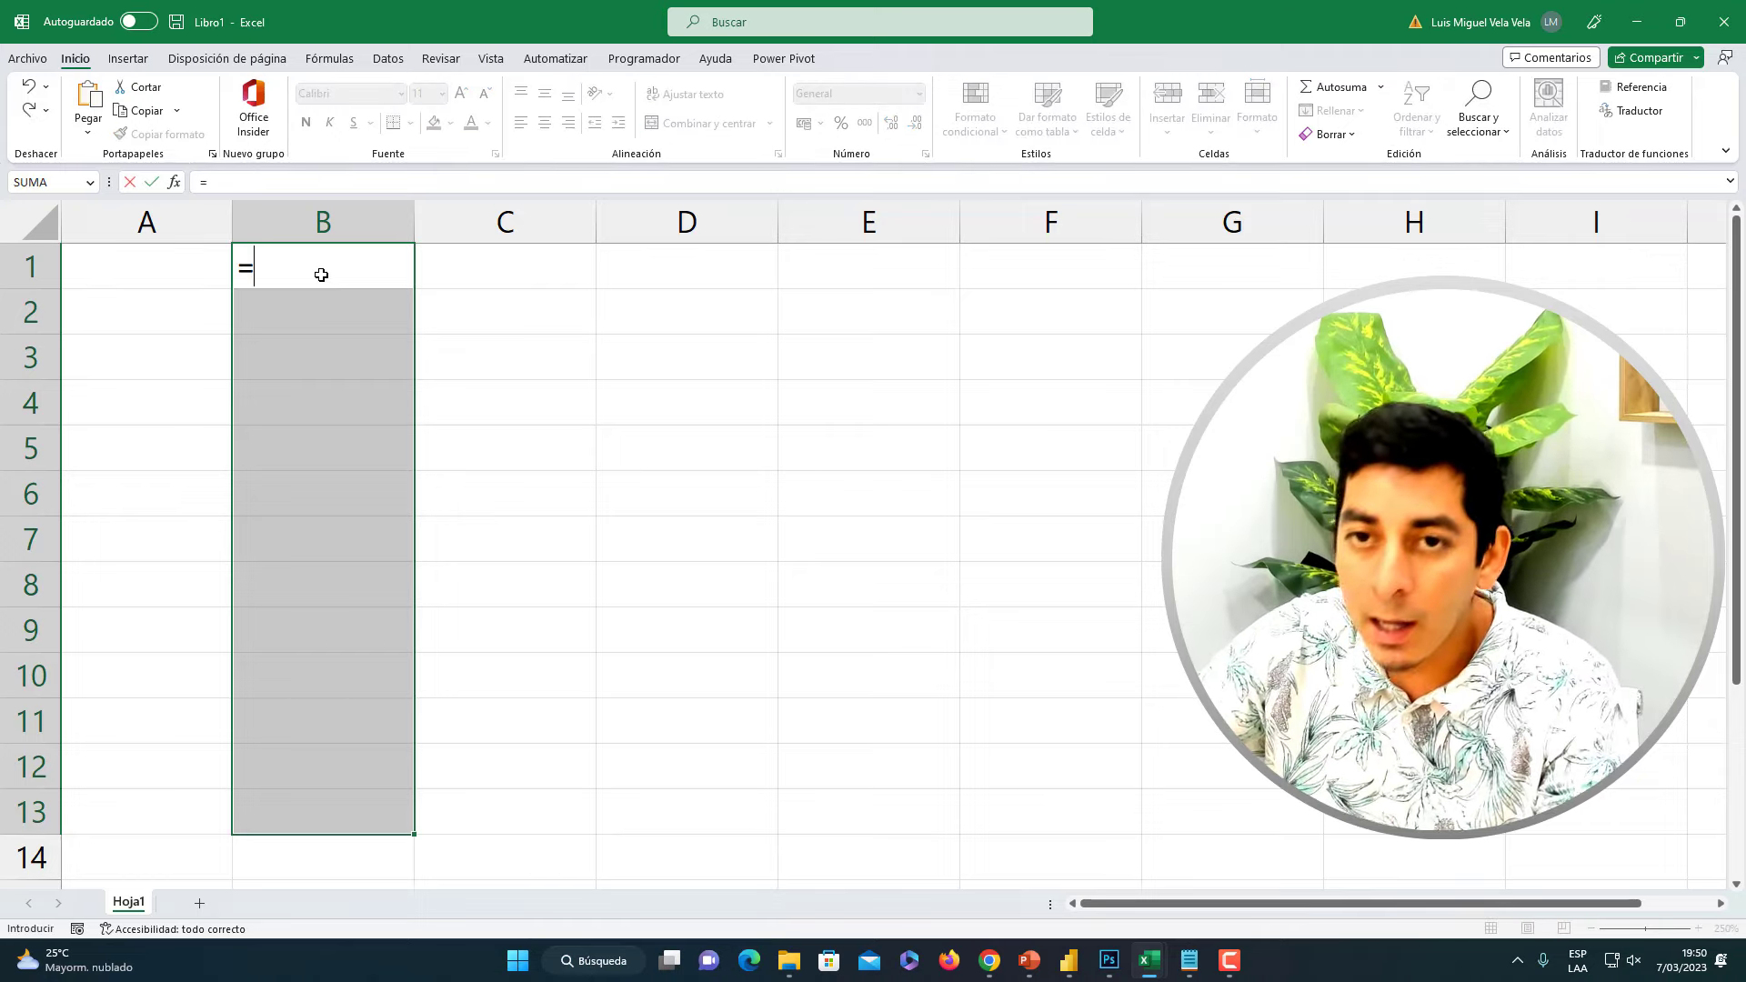
pyautogui.click(122, 268)
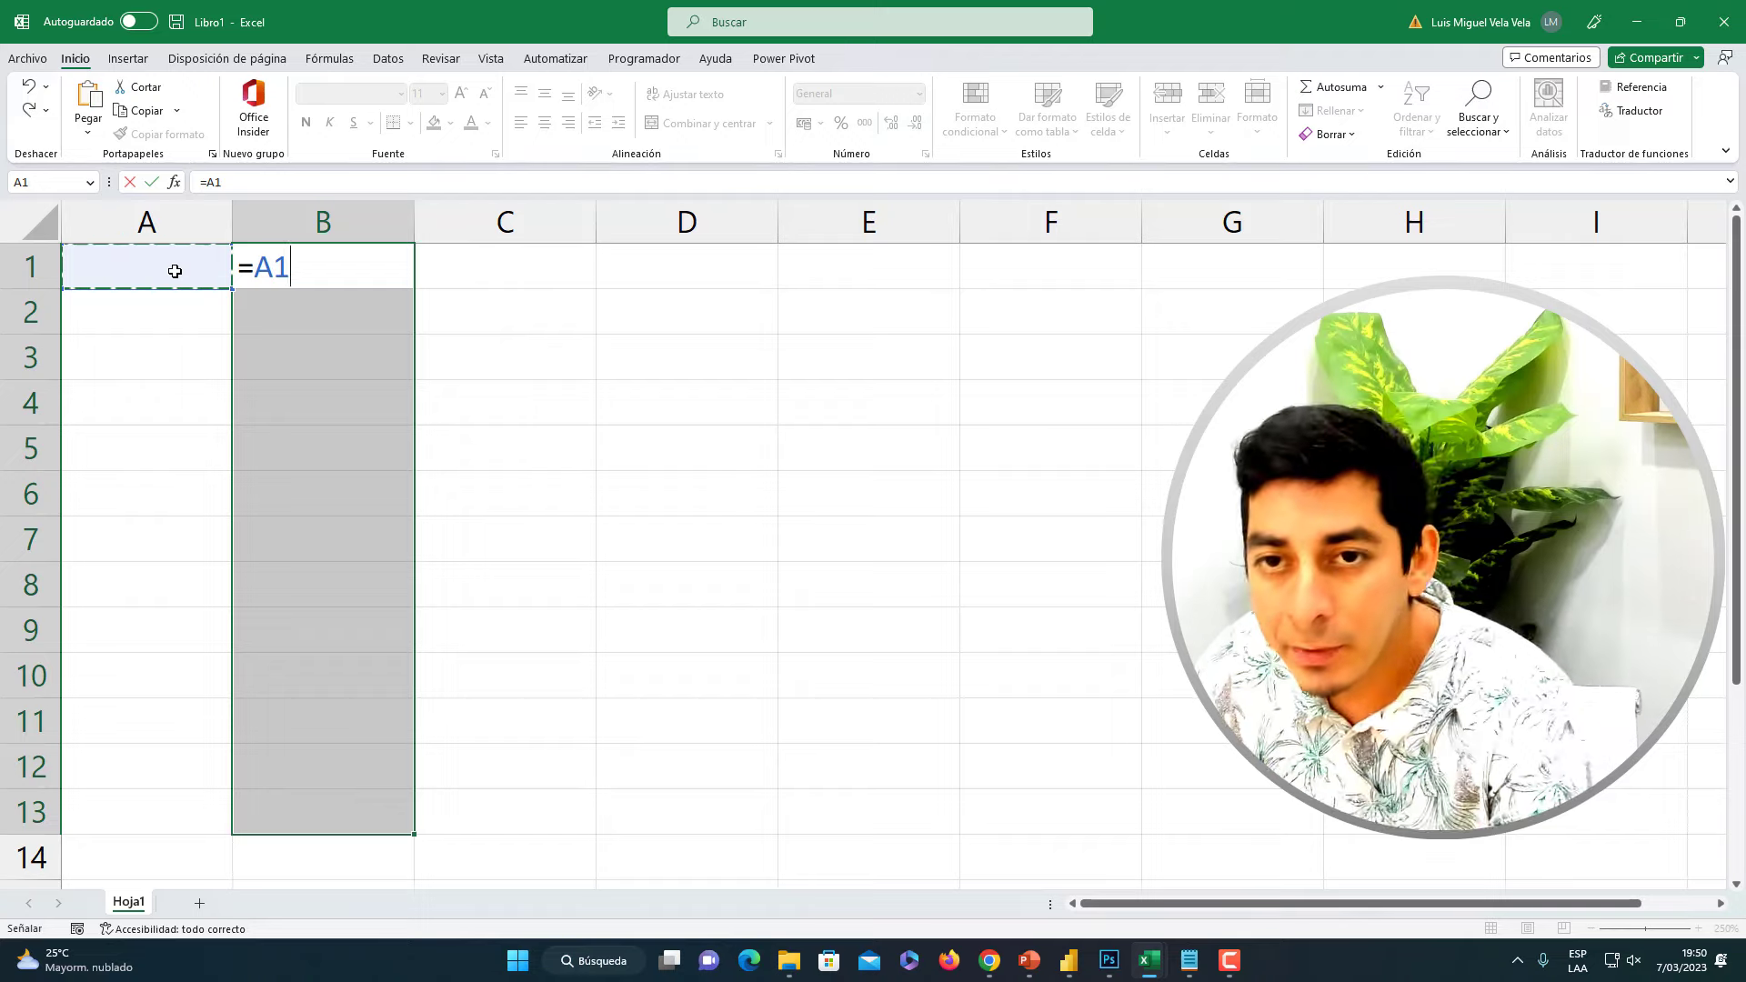
pyautogui.press('F4')
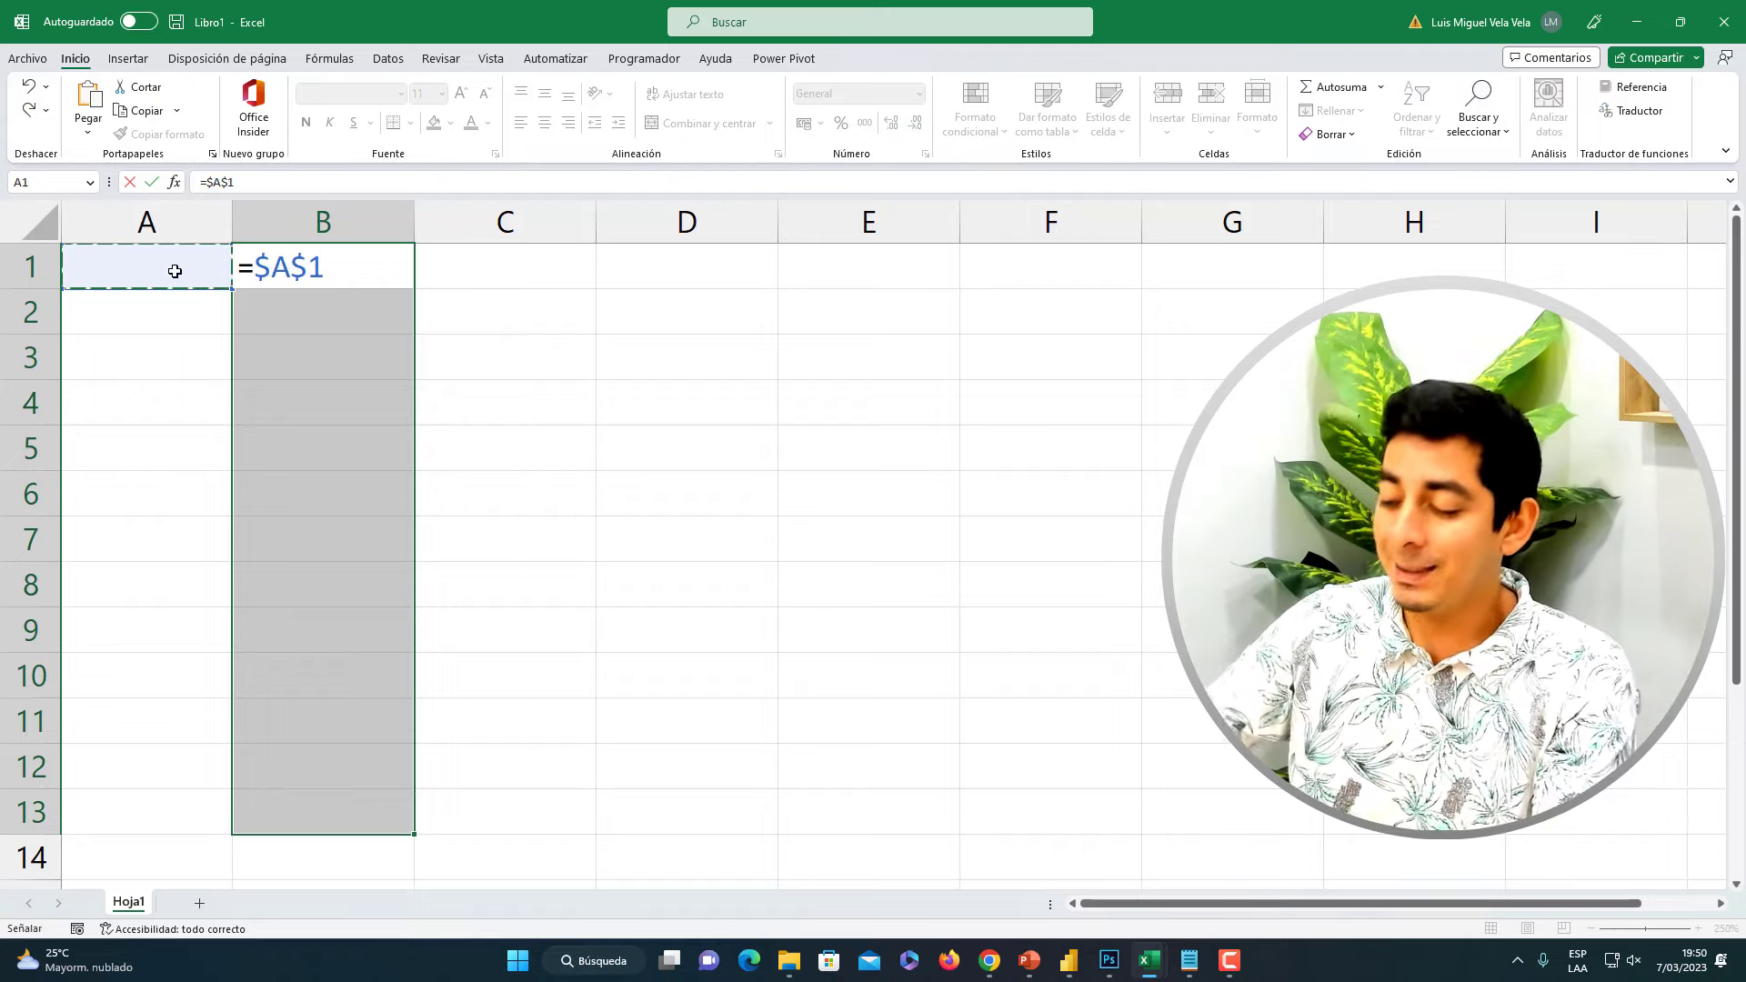
pyautogui.hotkey('ctrl', 'Return')
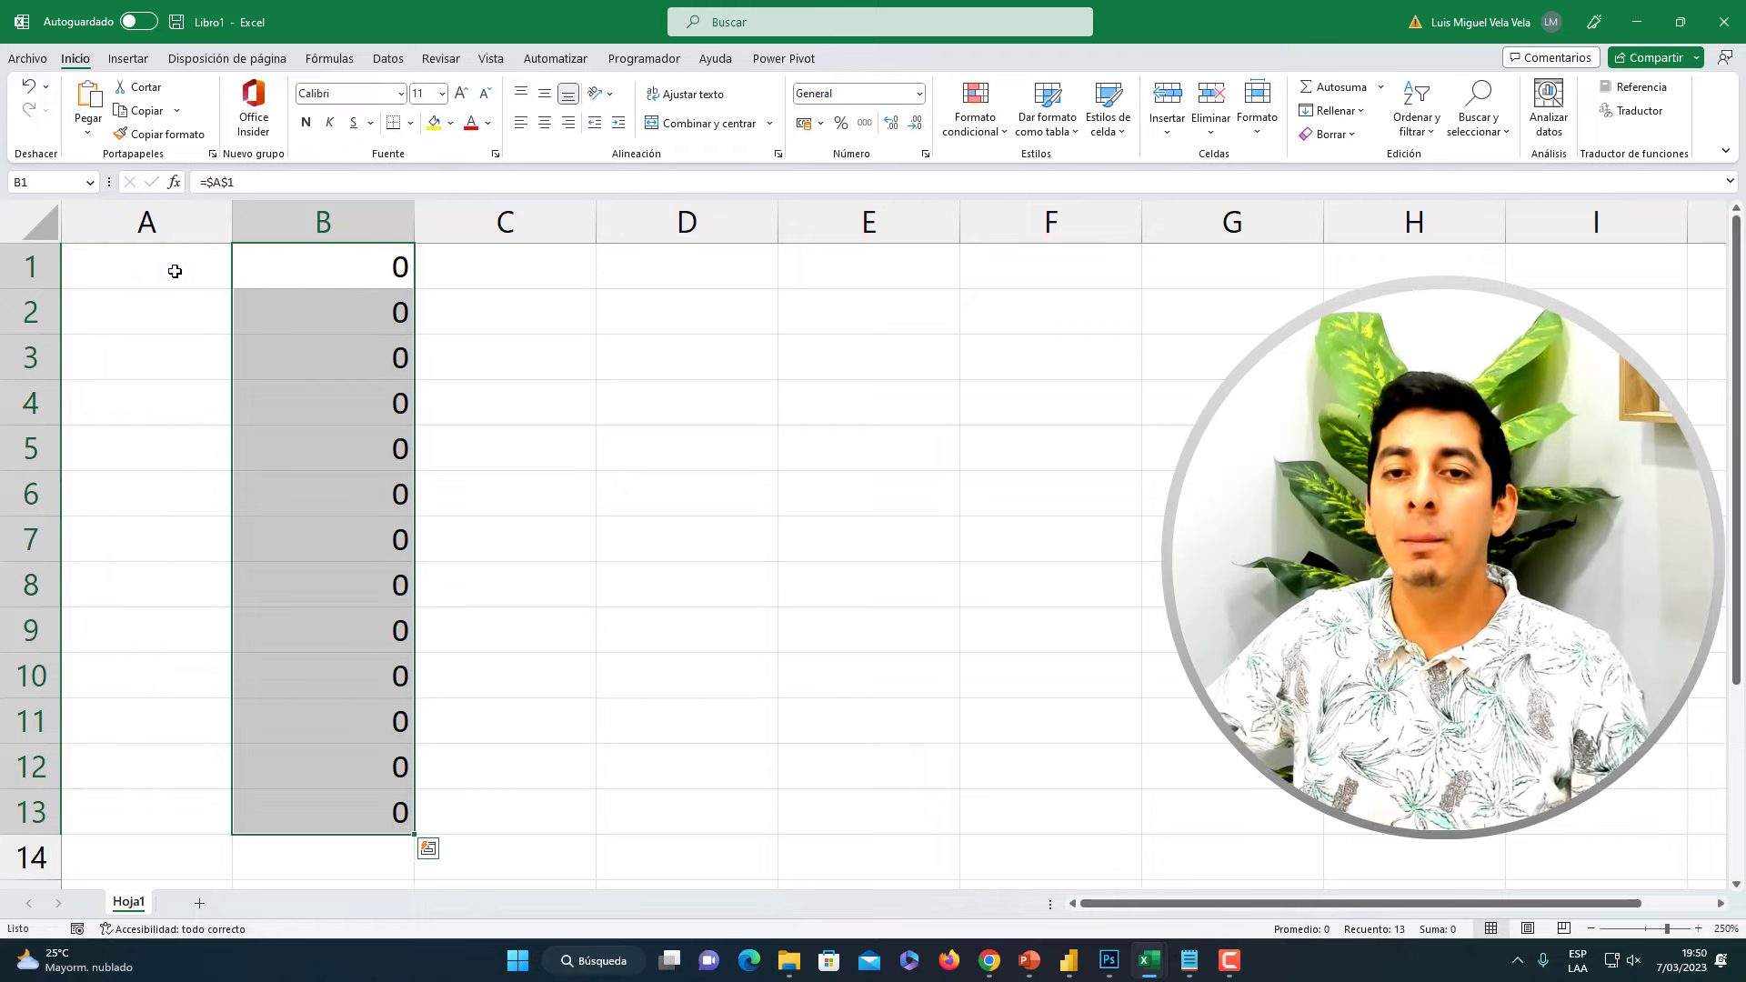
pyautogui.click(174, 271)
pyautogui.write('El Ti oTEch')
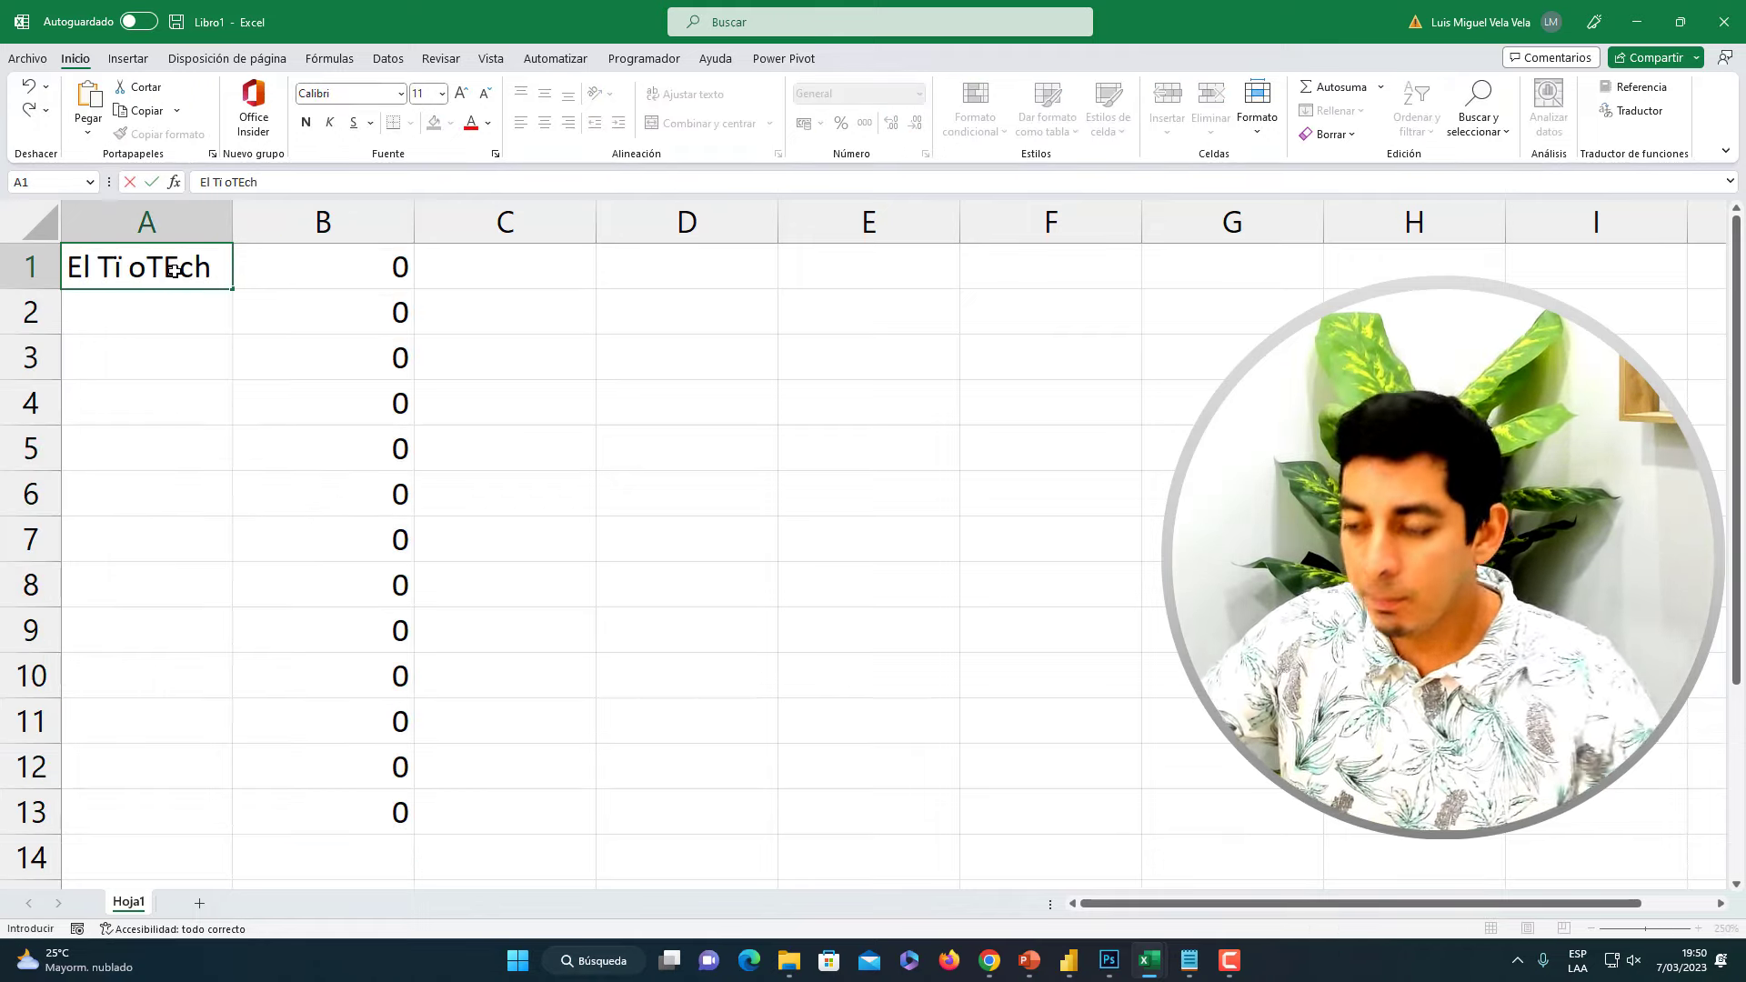
pyautogui.press('Return')
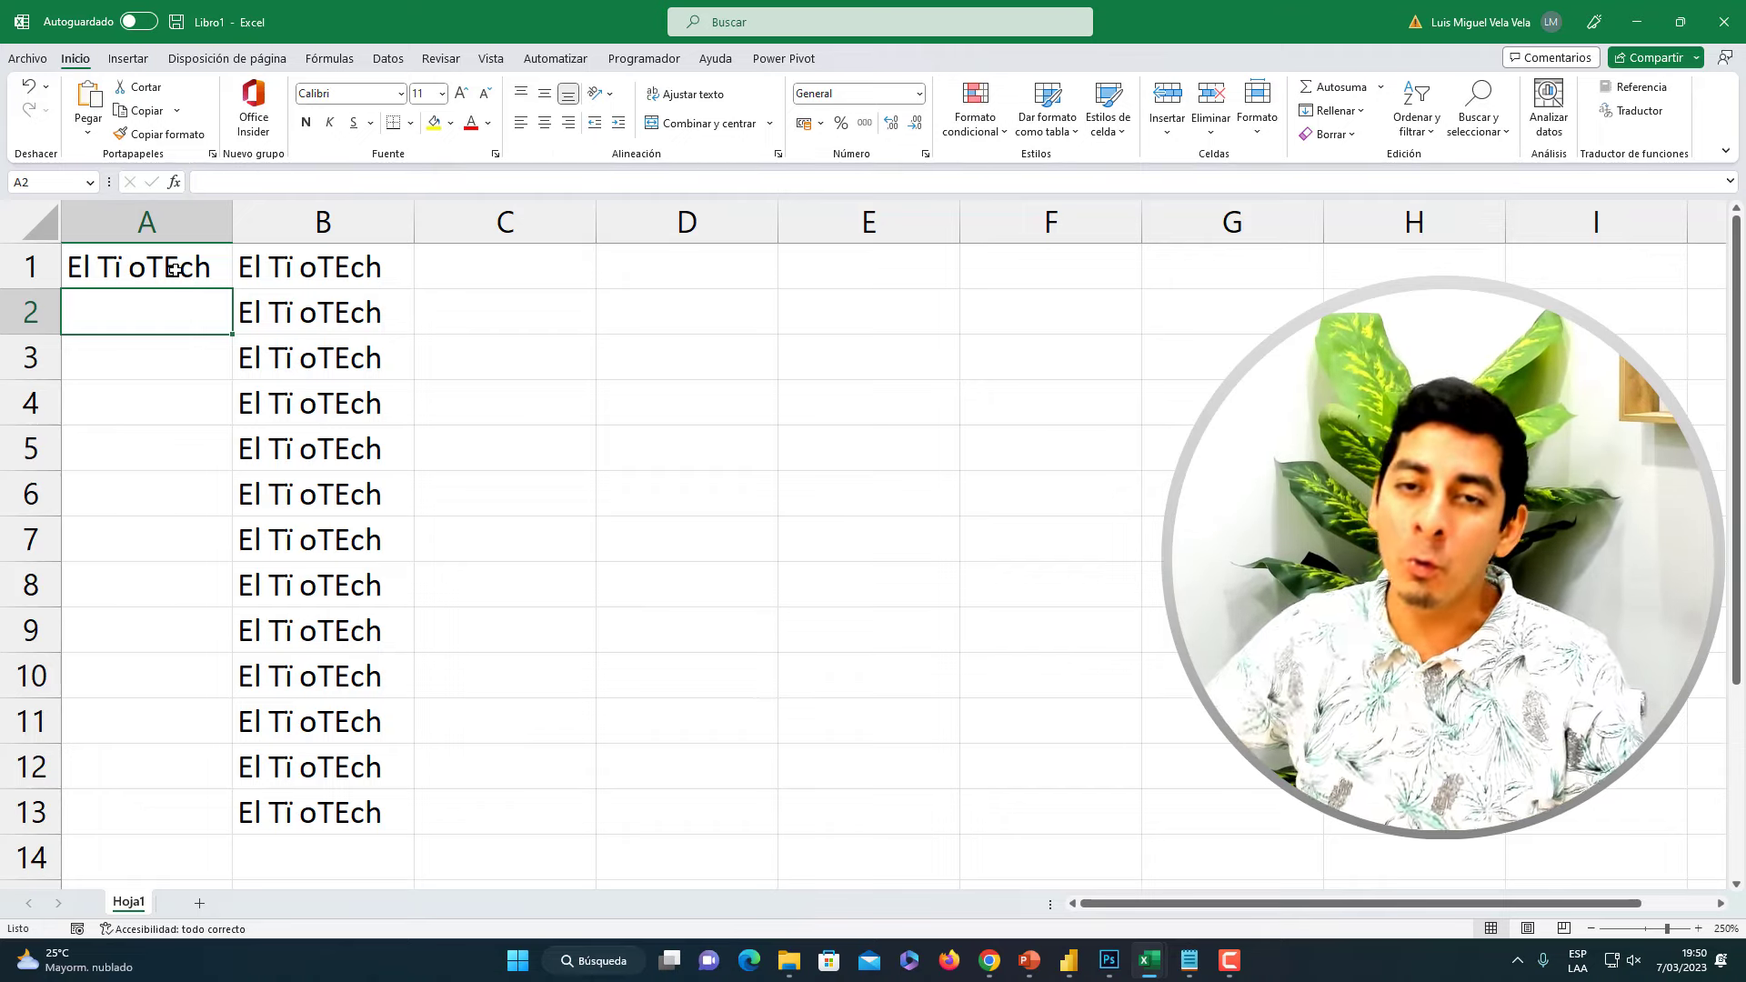
pyautogui.moveTo(174, 270)
pyautogui.mouseDown()
pyautogui.moveTo(400, 745)
pyautogui.moveTo(382, 800)
pyautogui.mouseUp()
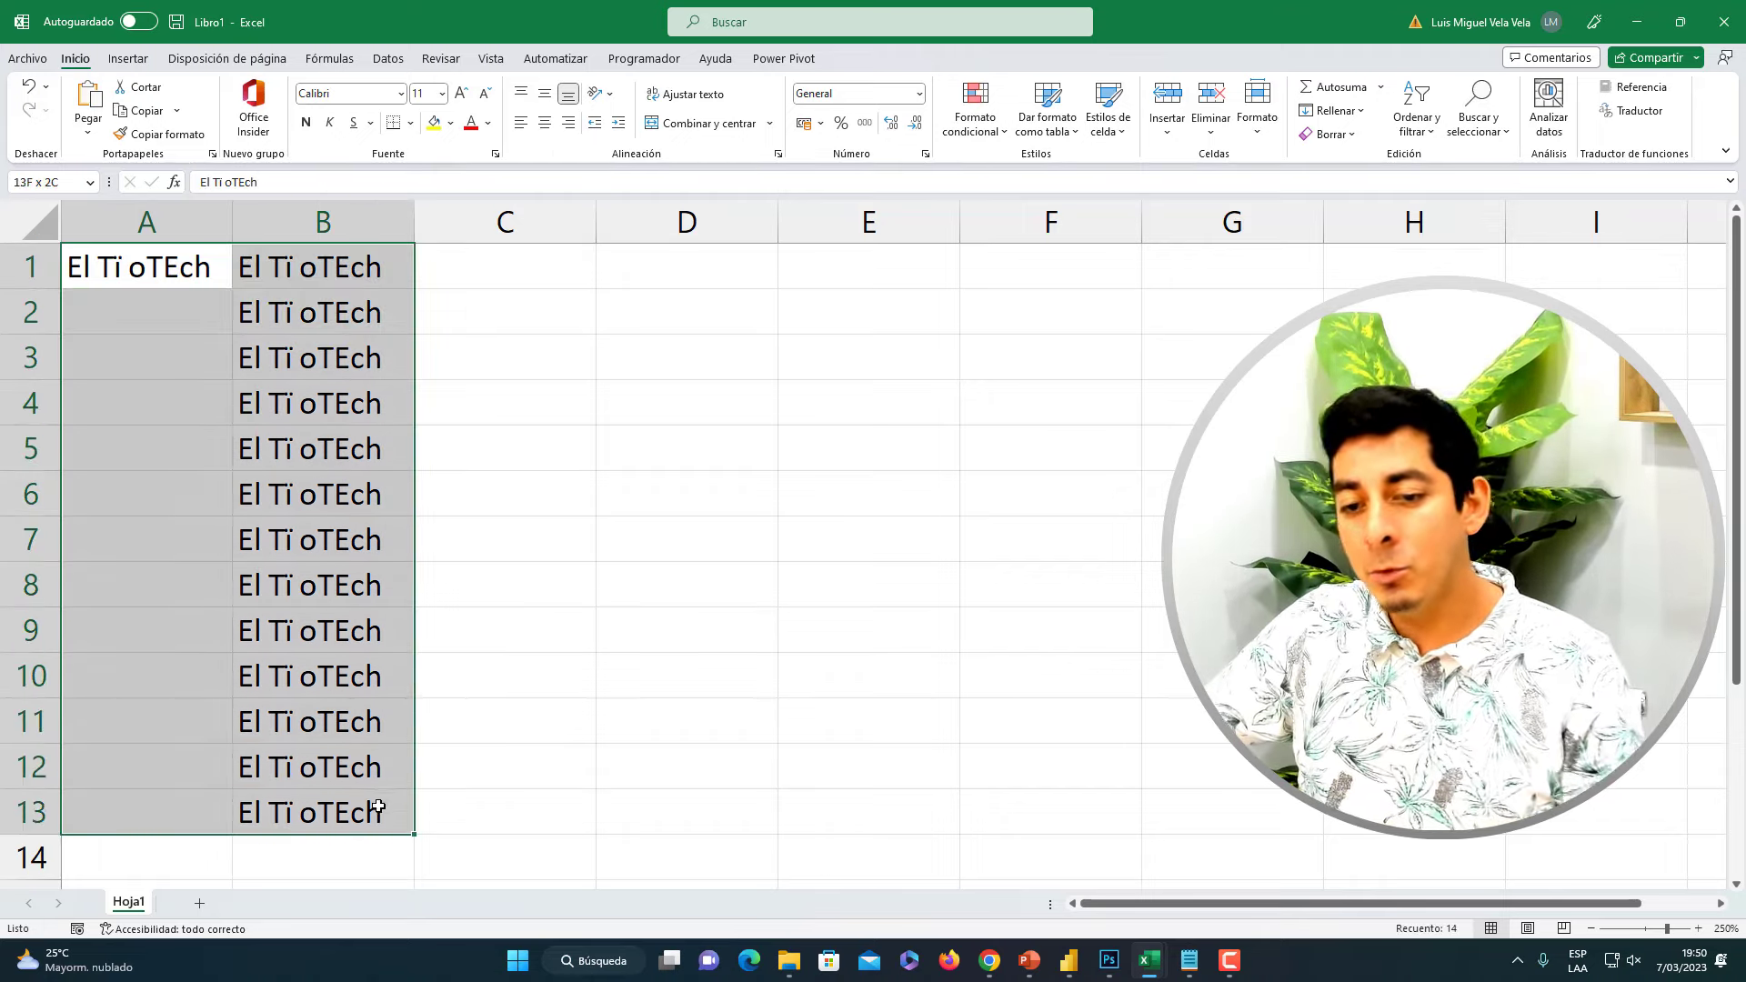
pyautogui.press('Delete')
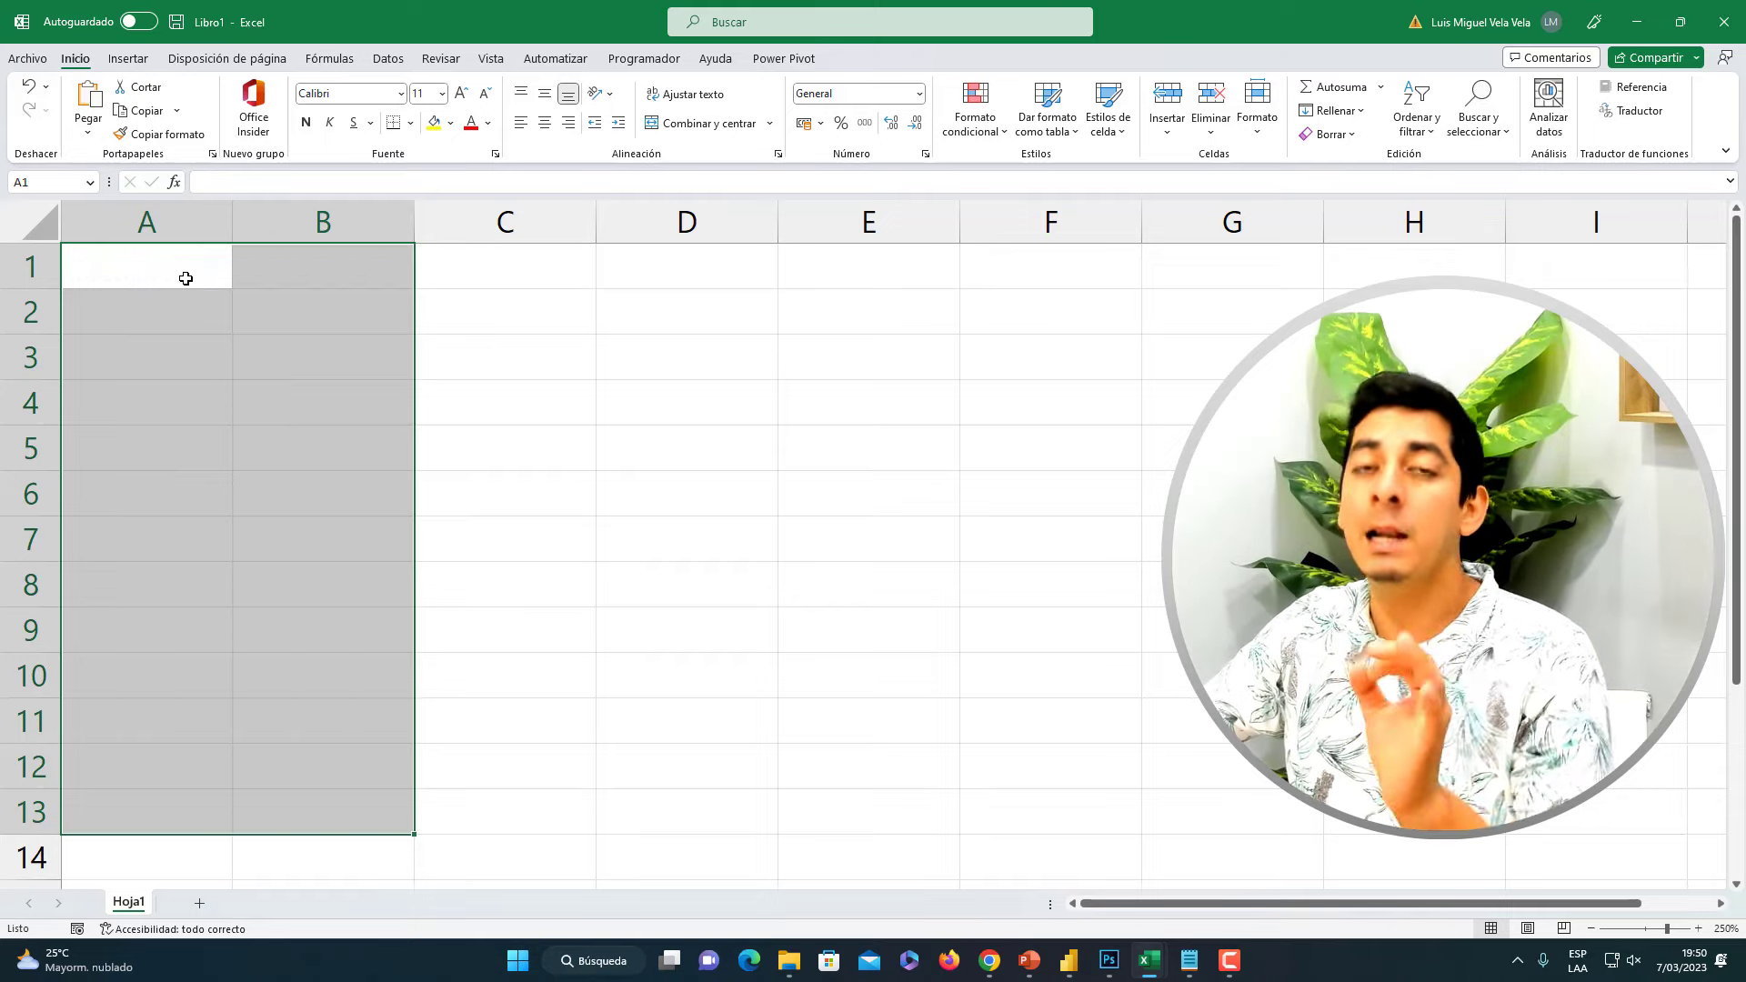
# Enter 123 in B1 and fill it down column B through B13
pyautogui.click(332, 269)
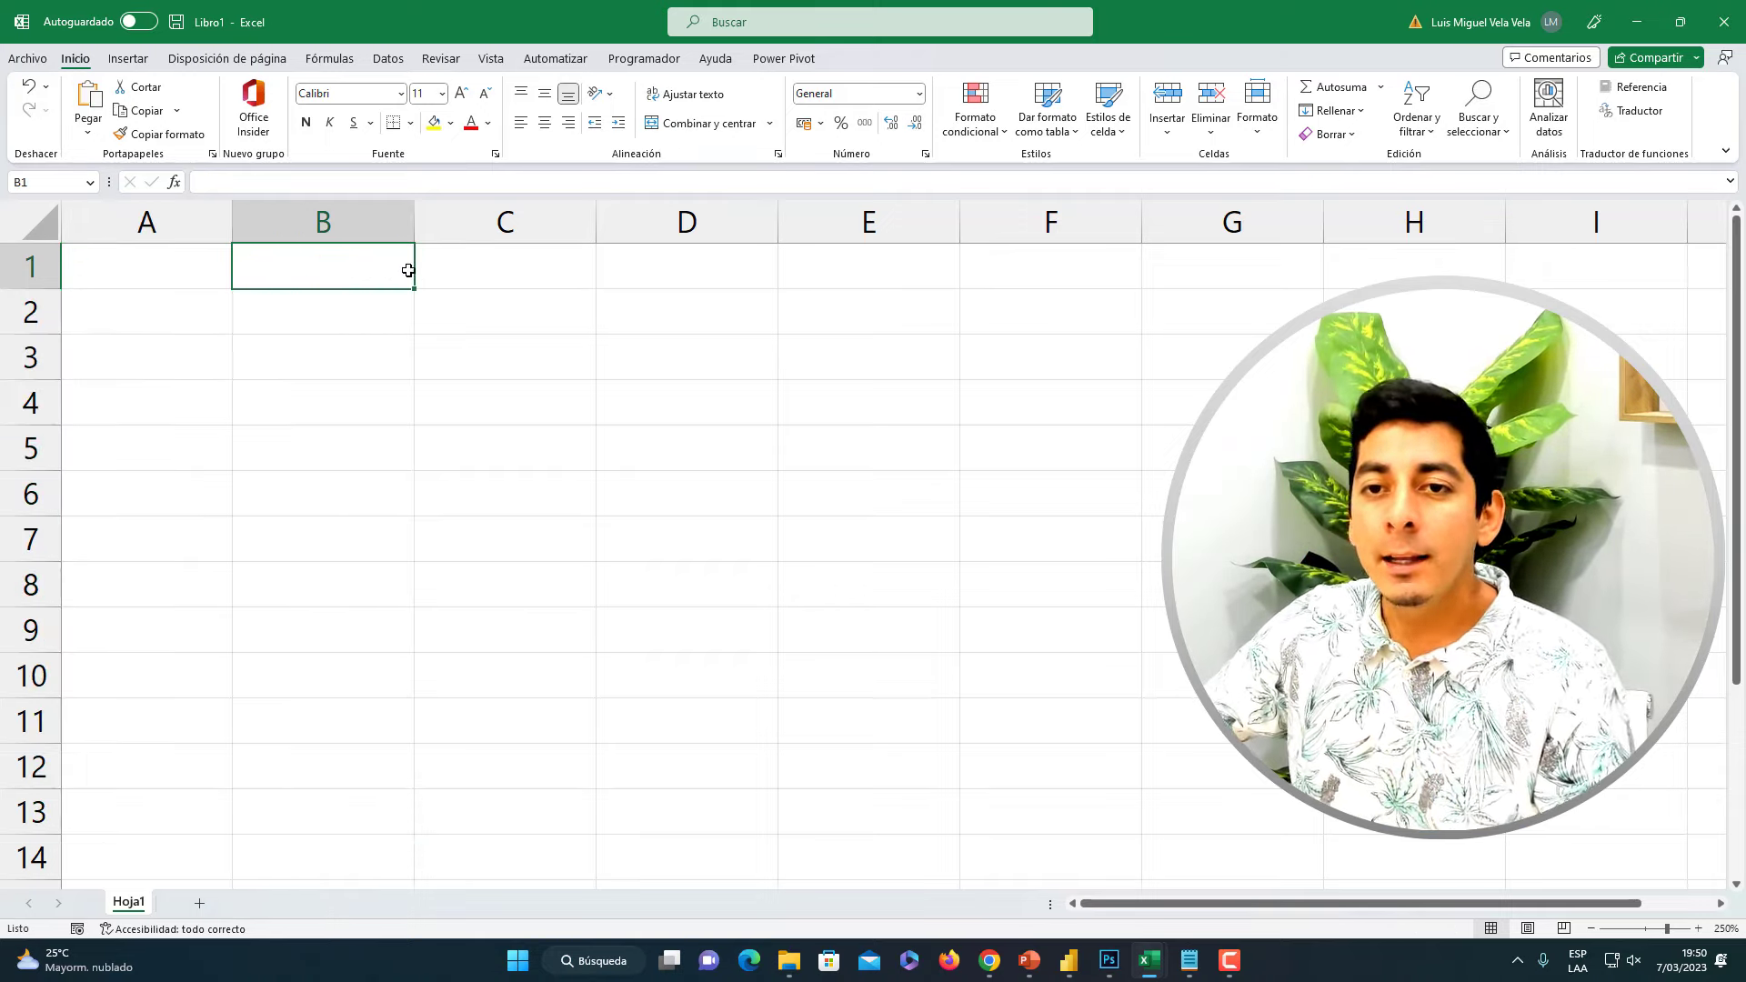
pyautogui.write('123')
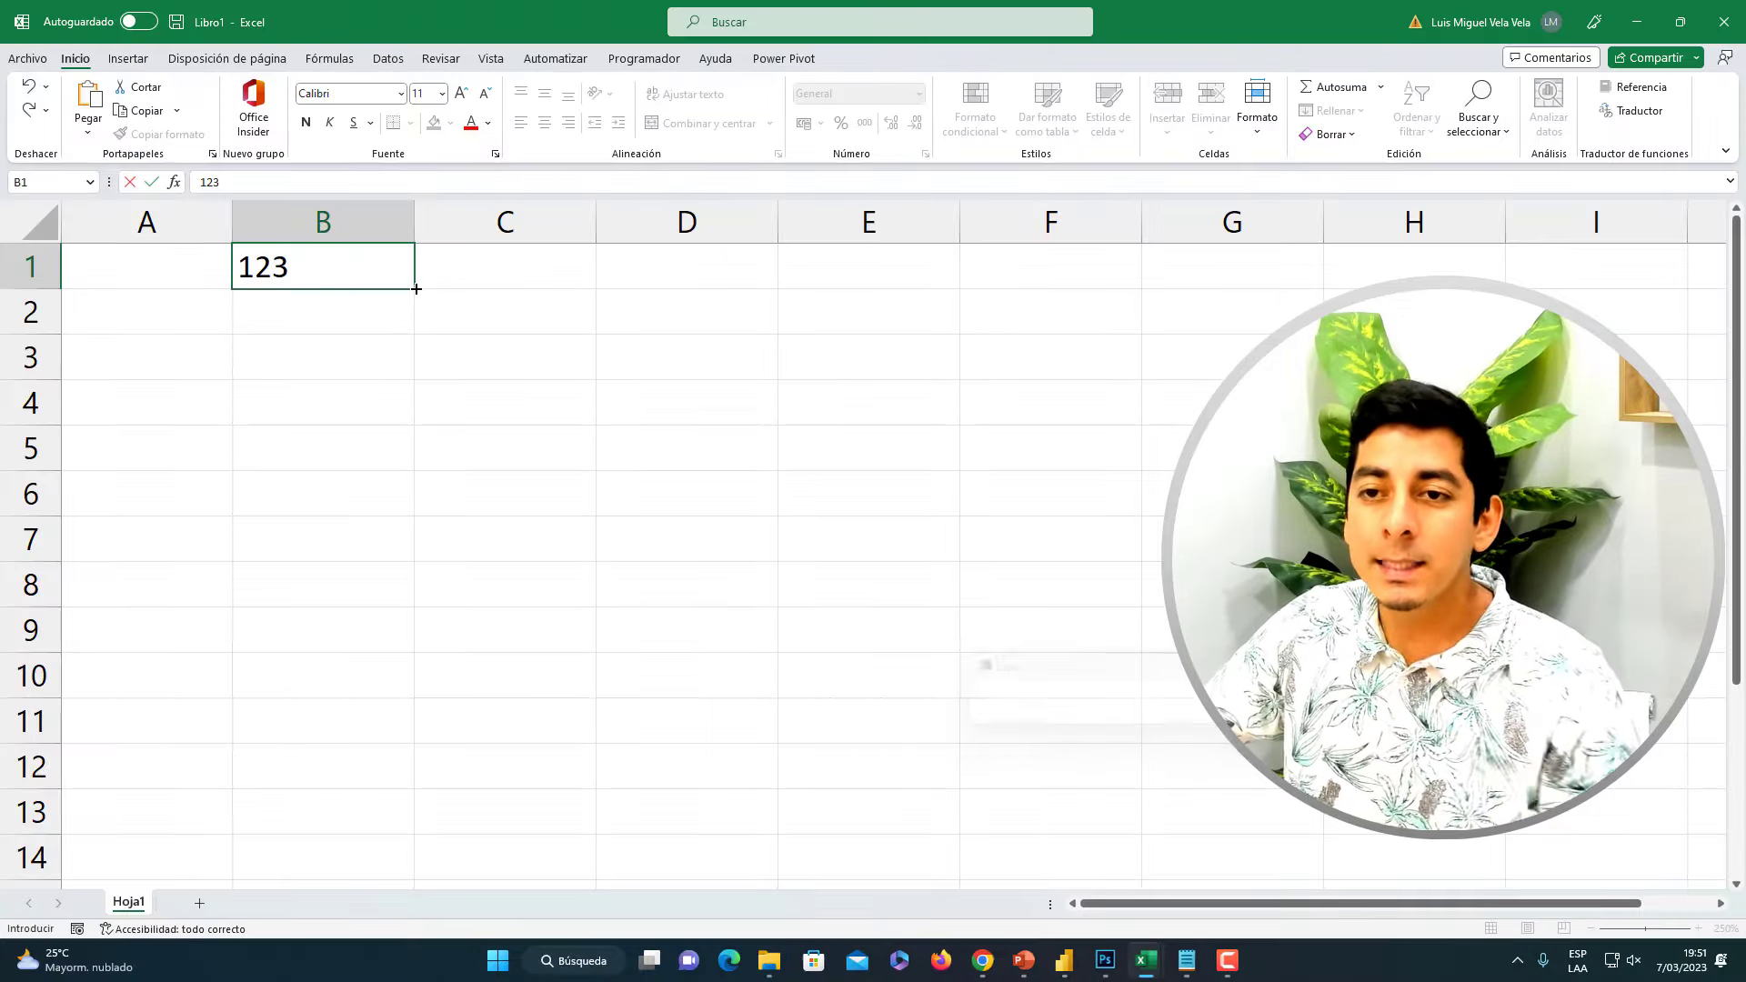
pyautogui.moveTo(414, 288)
pyautogui.mouseDown()
pyautogui.moveTo(388, 830)
pyautogui.moveTo(409, 823)
pyautogui.mouseUp()
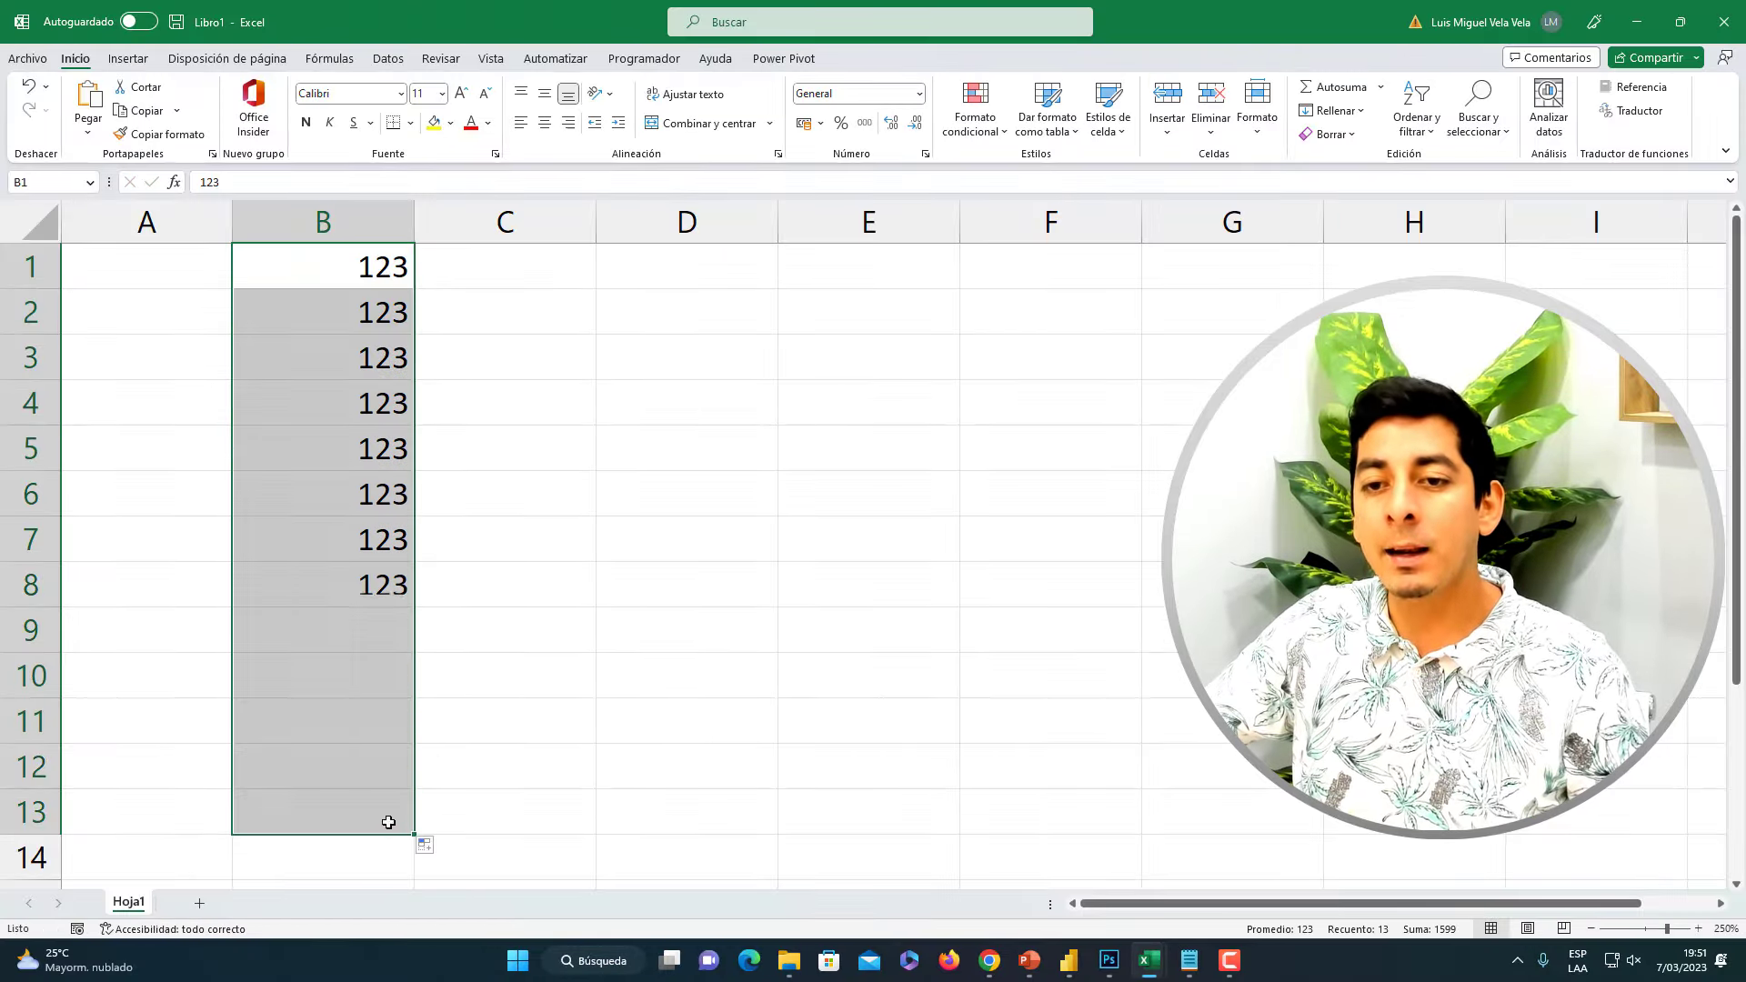